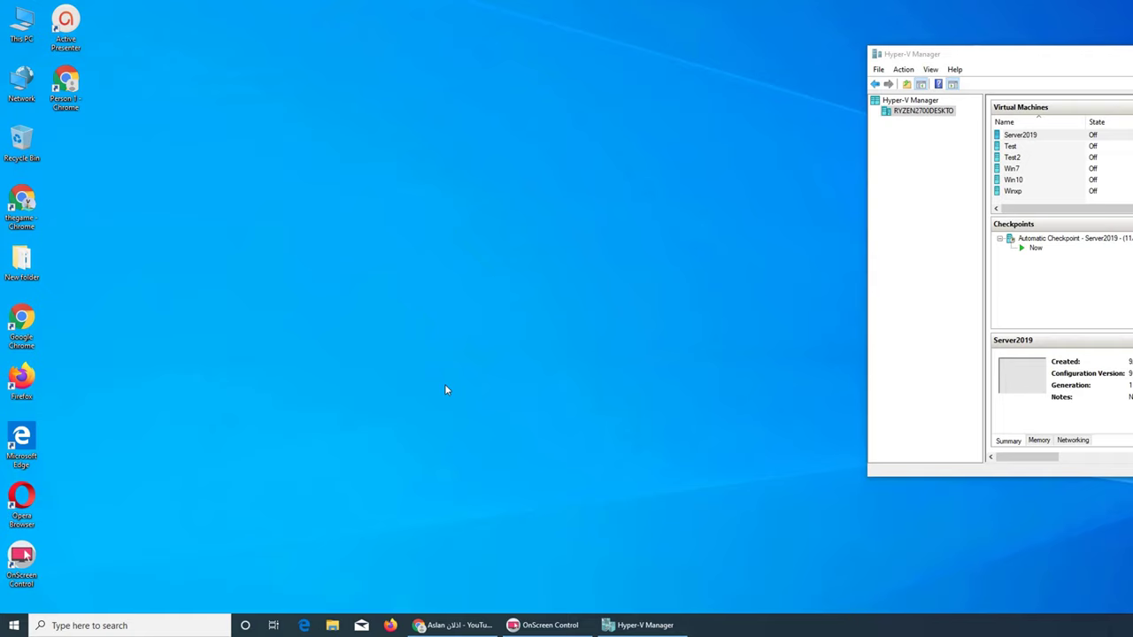
# - Put the YouTube channel's Videos page on the left half, with Hyper-V Manager beside it
pyautogui.moveTo(1062, 53); pyautogui.dragTo(764, 54)
pyautogui.click(452, 625)
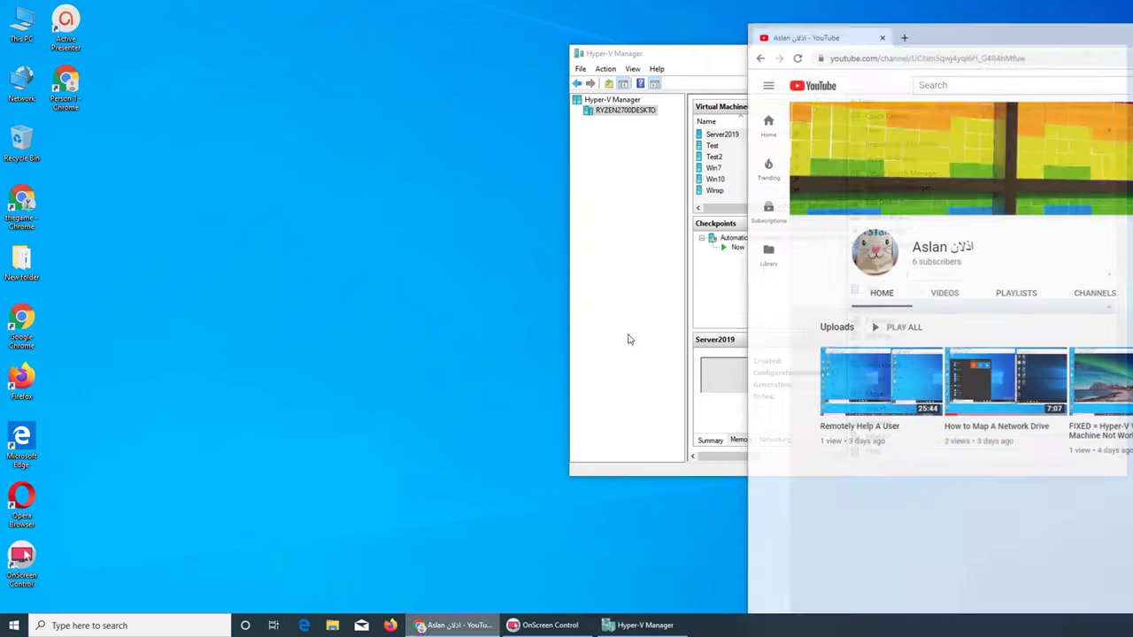
pyautogui.moveTo(1125, 15); pyautogui.dragTo(367, 15)
pyautogui.click(217, 274)
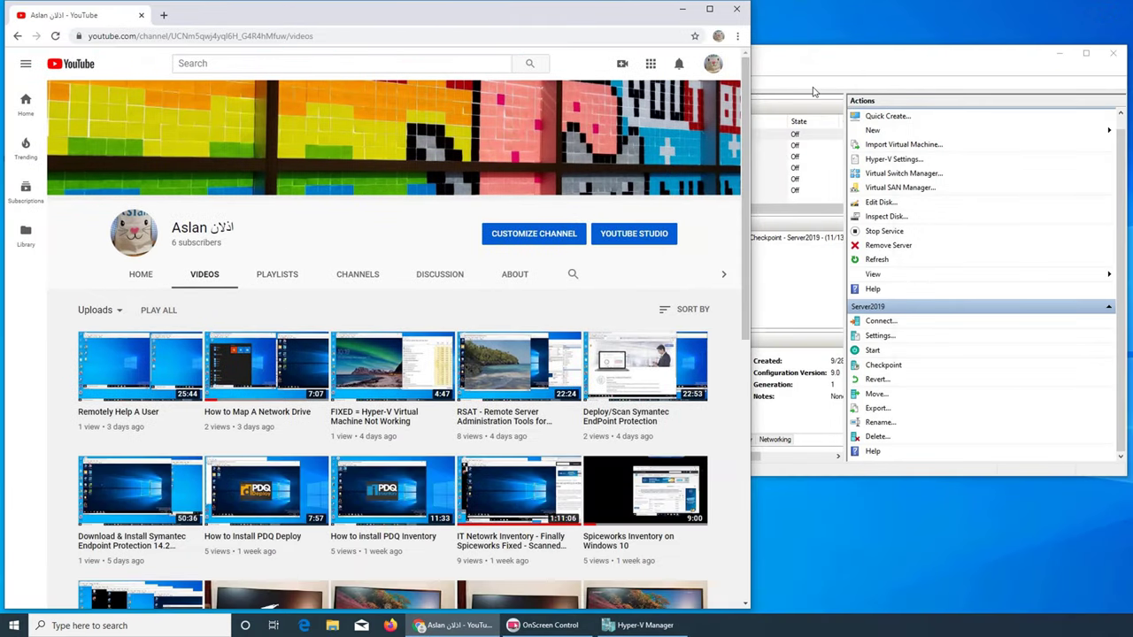
pyautogui.click(808, 65)
# - Connect to Win10, start it from its saved state, and bring the connection window into view
pyautogui.click(716, 179)
pyautogui.rightClick(731, 181)
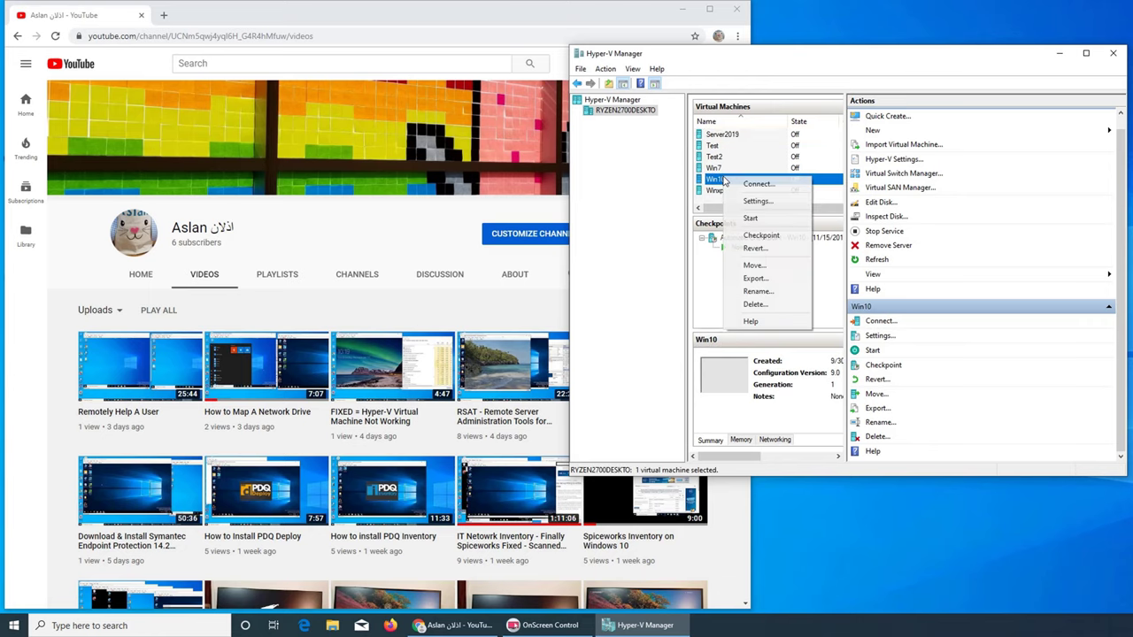
pyautogui.click(730, 185)
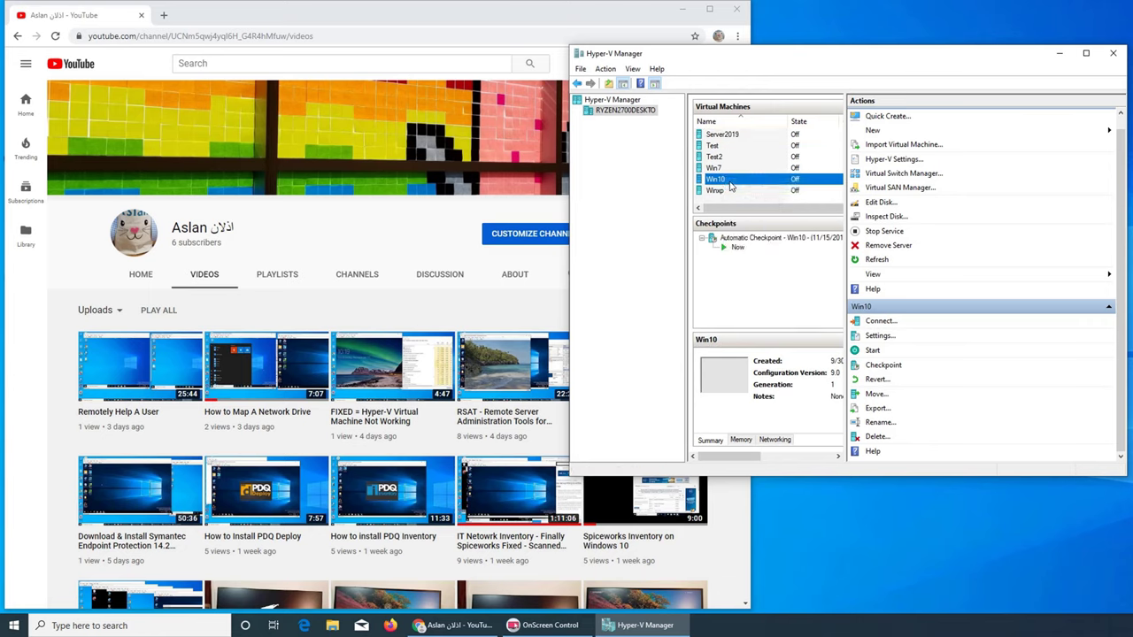
pyautogui.click(946, 218)
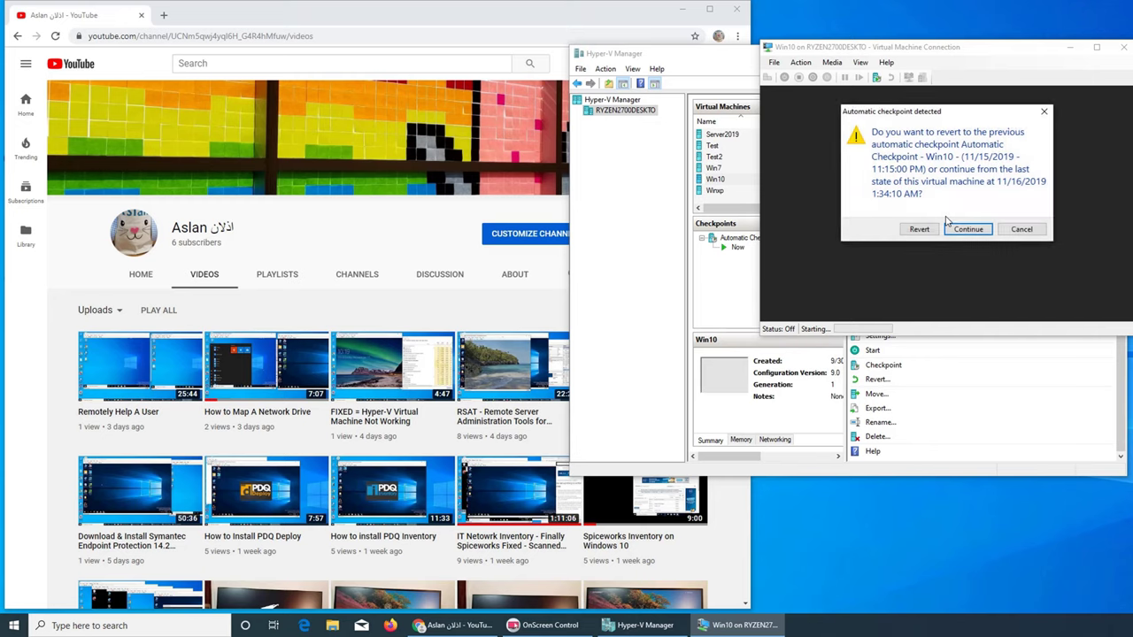
pyautogui.click(972, 231)
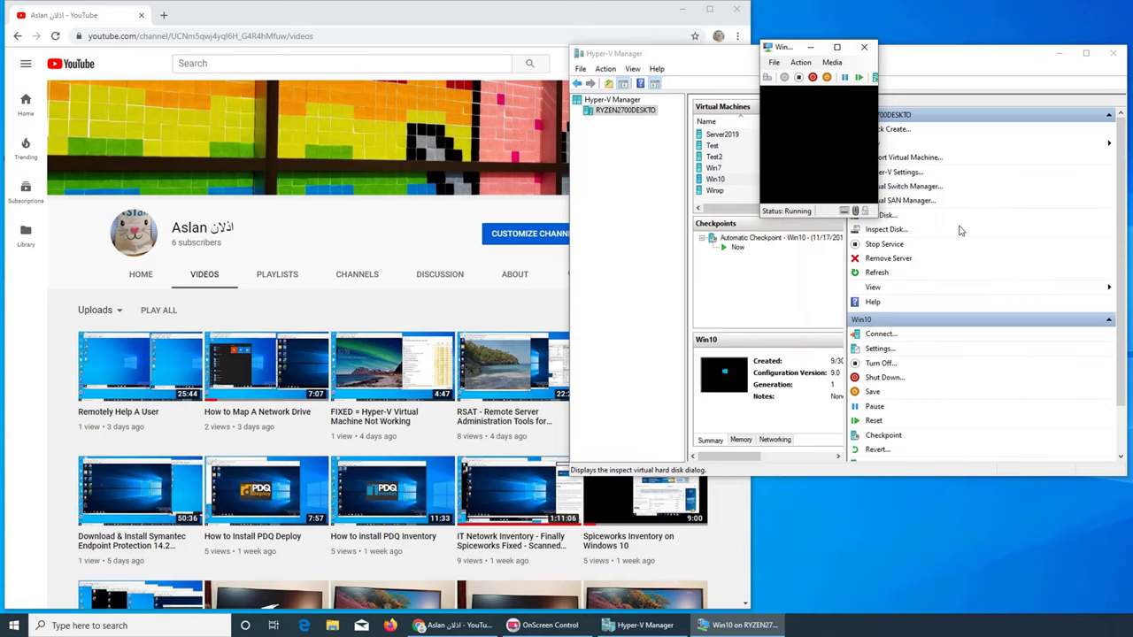
pyautogui.moveTo(1017, 51); pyautogui.dragTo(774, 32)
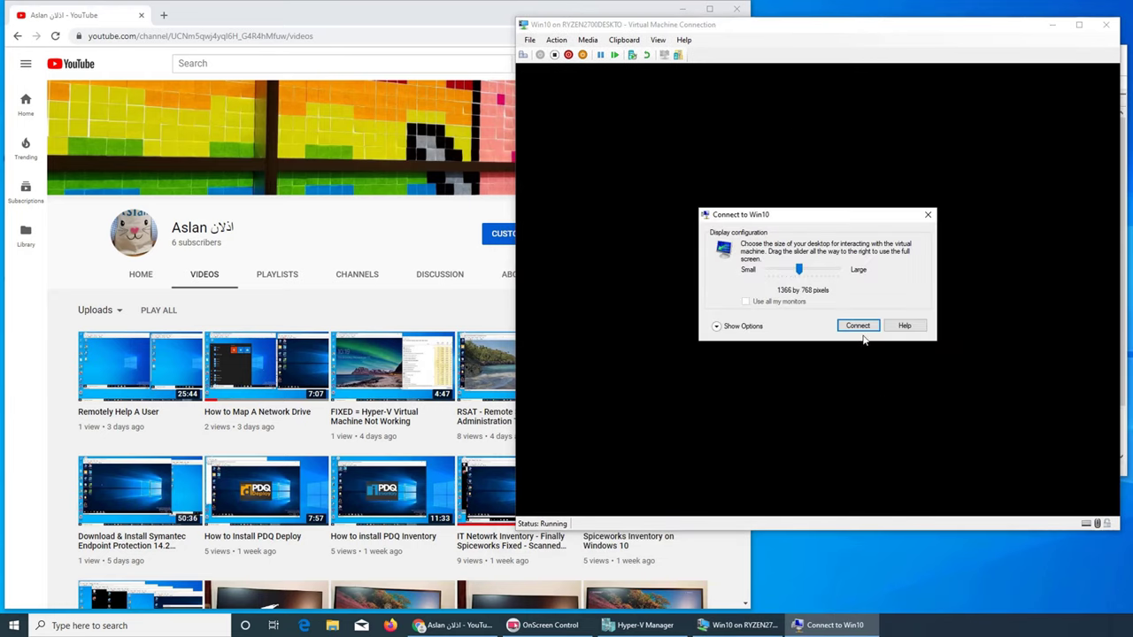
# - Connect to Win10 at 1366 by 768 and switch to an enhanced session
pyautogui.click(859, 329)
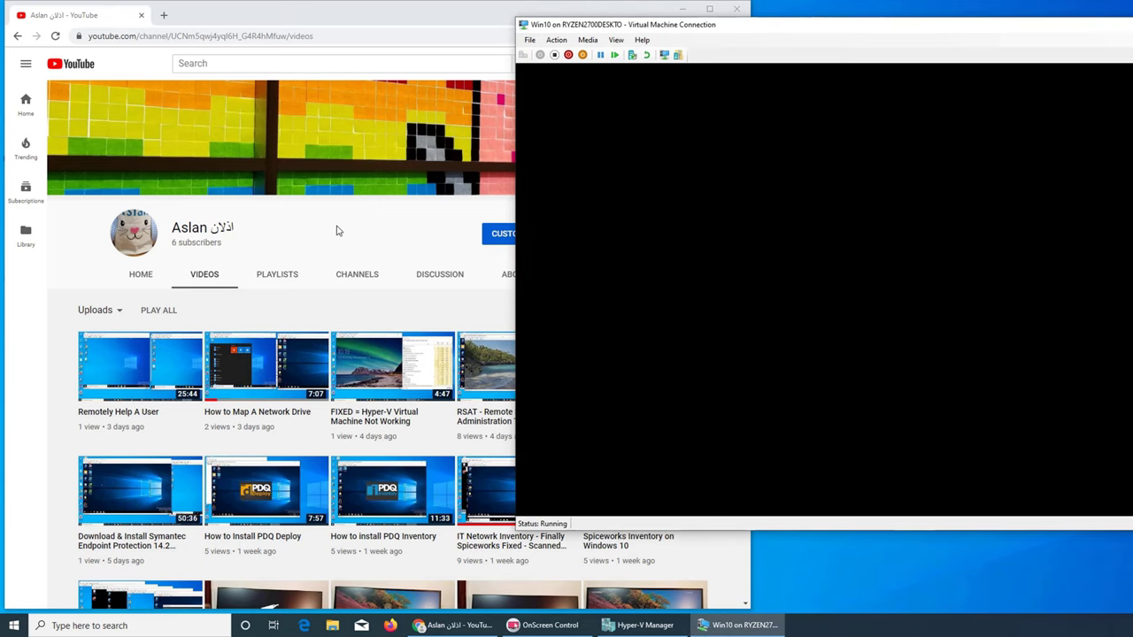
pyautogui.click(336, 228)
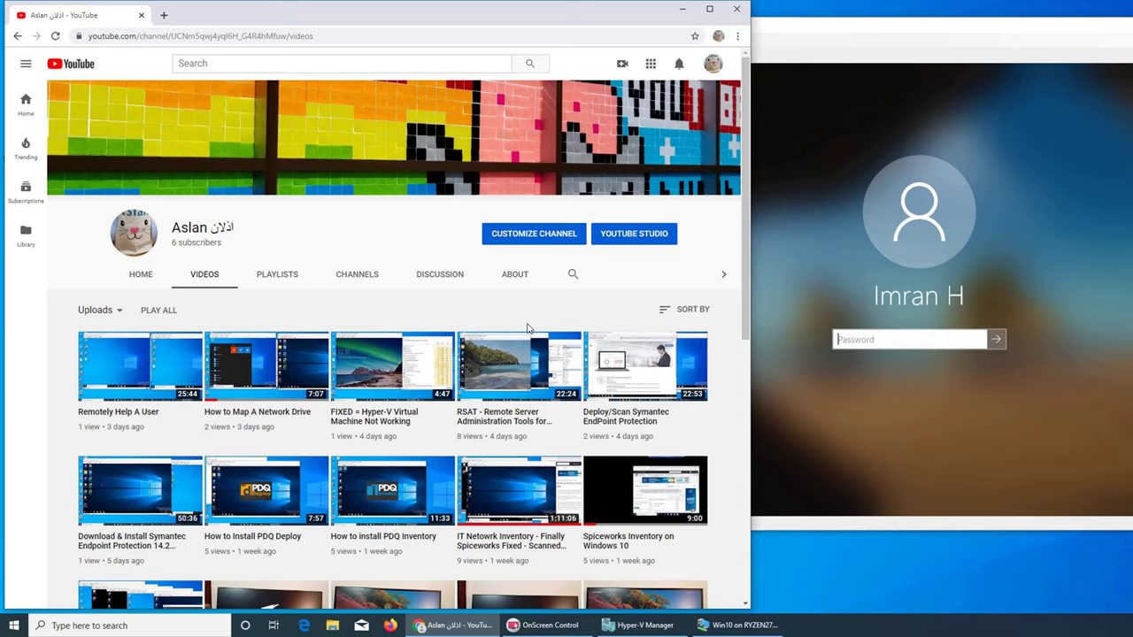
pyautogui.click(911, 350)
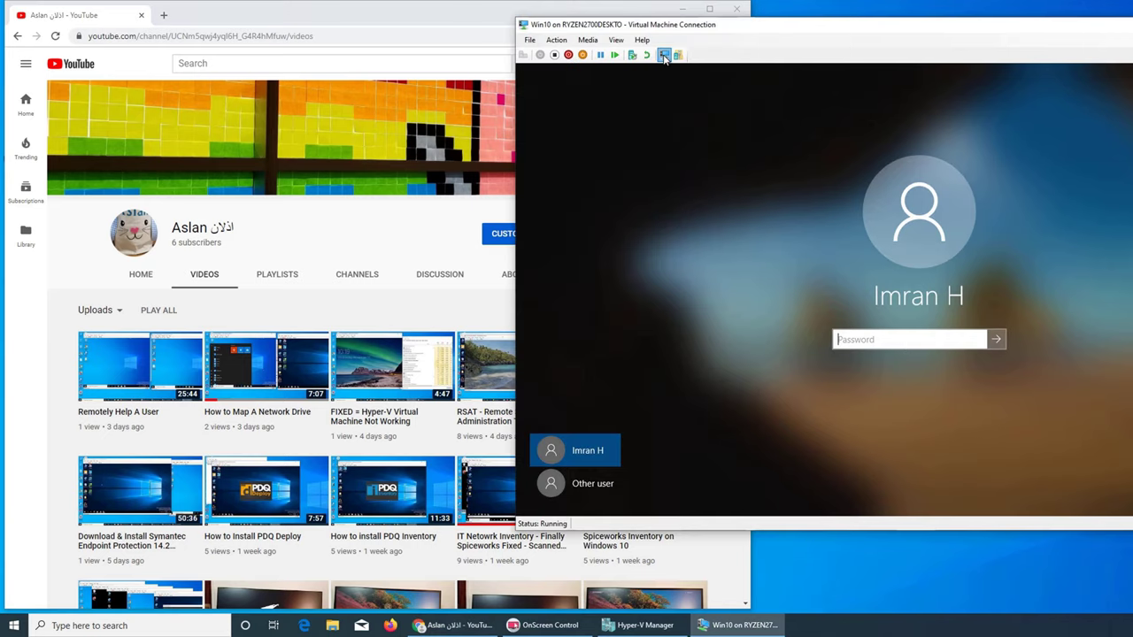
pyautogui.click(664, 58)
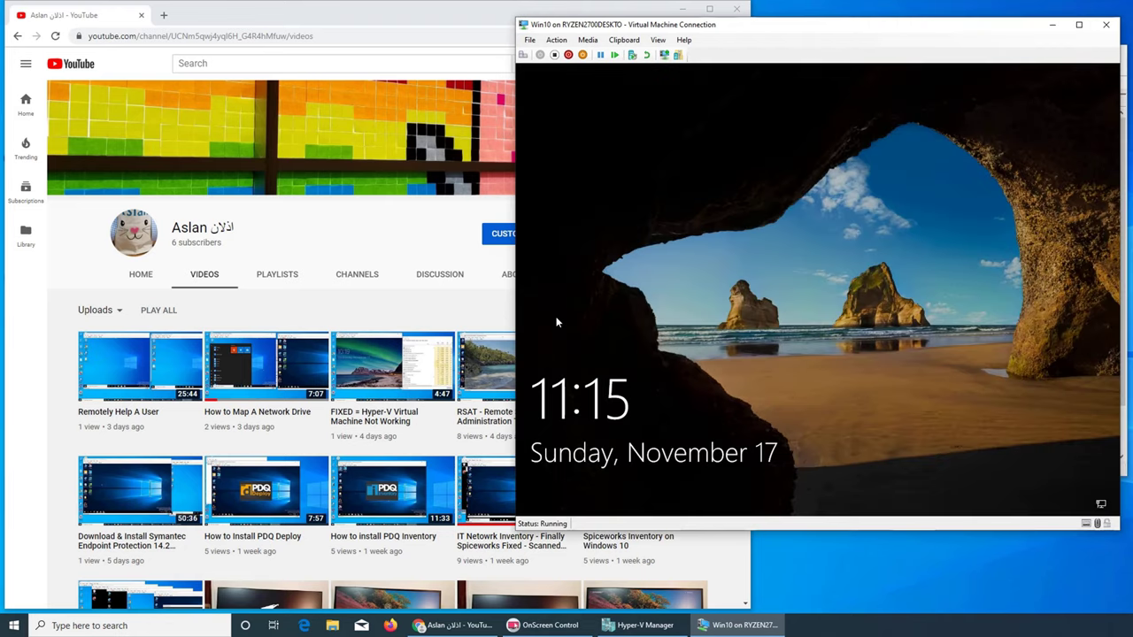
# - Sign in to the Win10 guest with the account password to reach its desktop
pyautogui.click(746, 416)
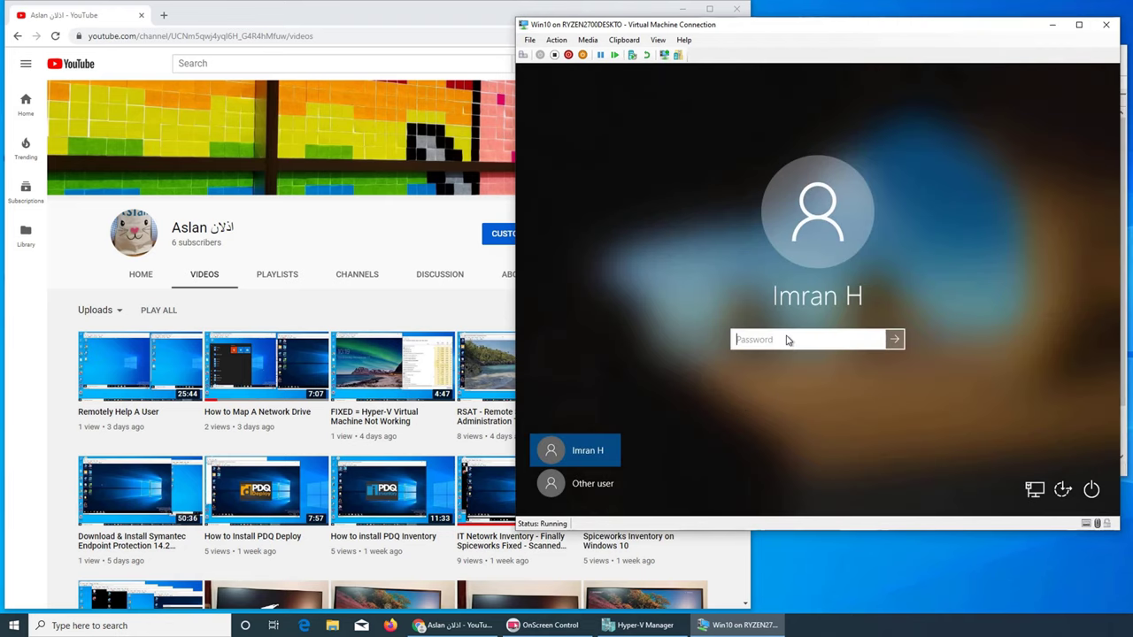
pyautogui.write('••••••••••')
pyautogui.press('Return')
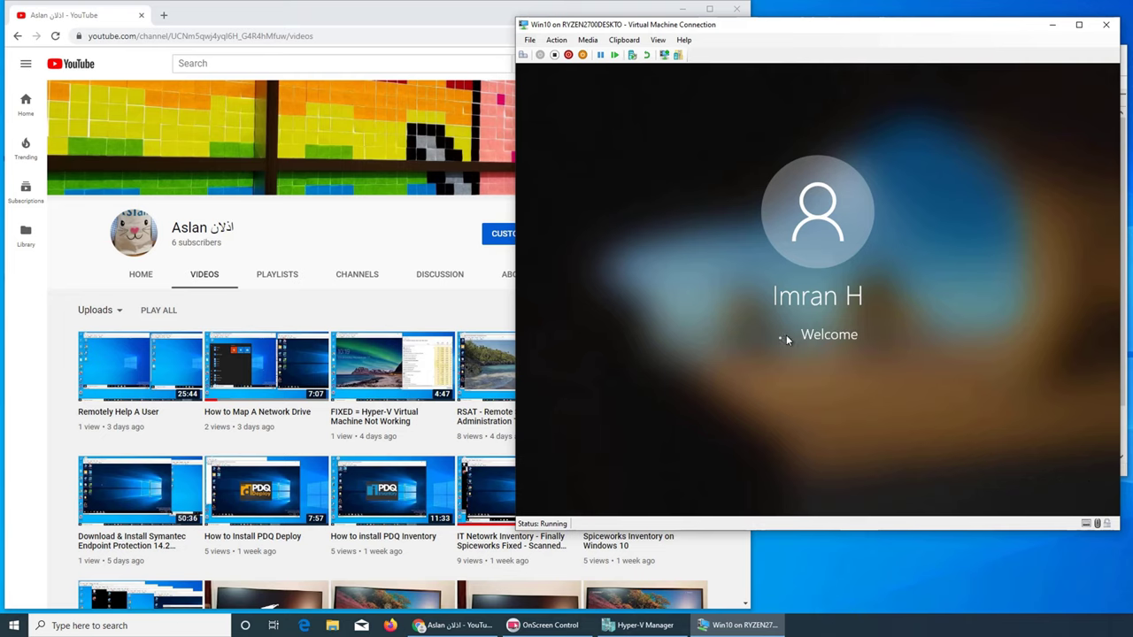
pyautogui.click(394, 319)
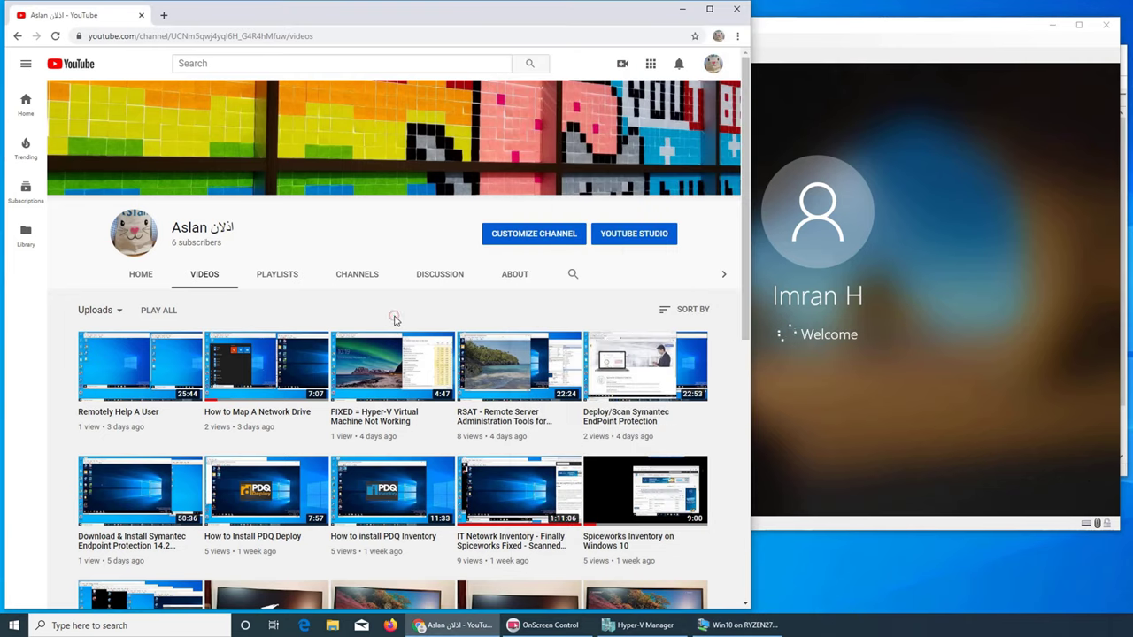
pyautogui.moveTo(155, 389)
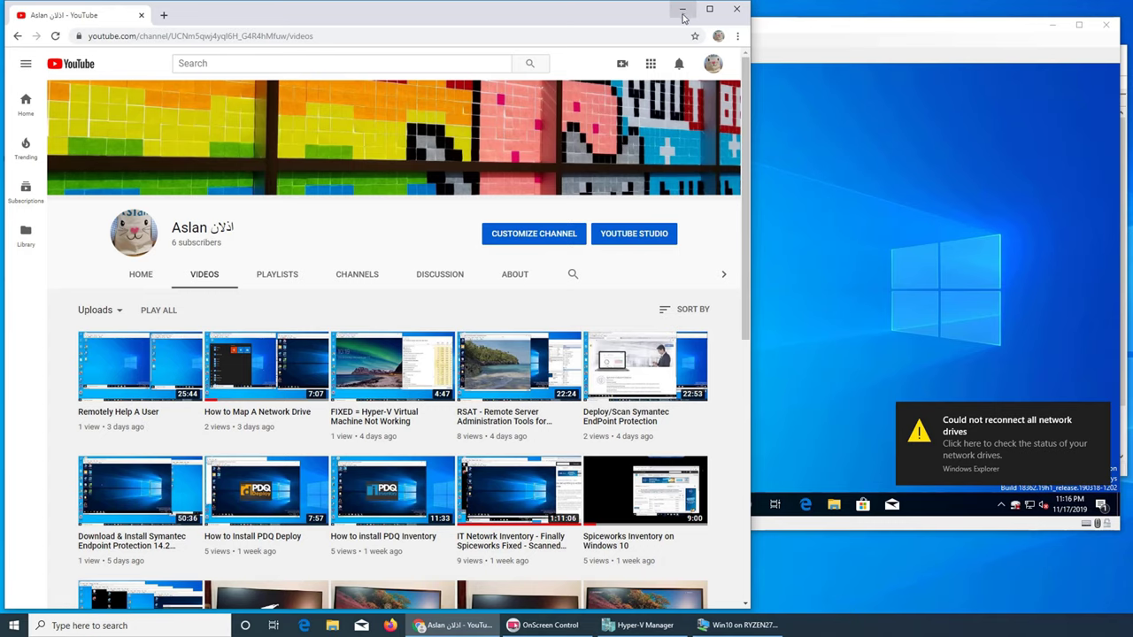
# - Launch Chrome inside the Win10 guest and search Google for 'gotoassist'
pyautogui.click(682, 10)
pyautogui.doubleClick(538, 143)
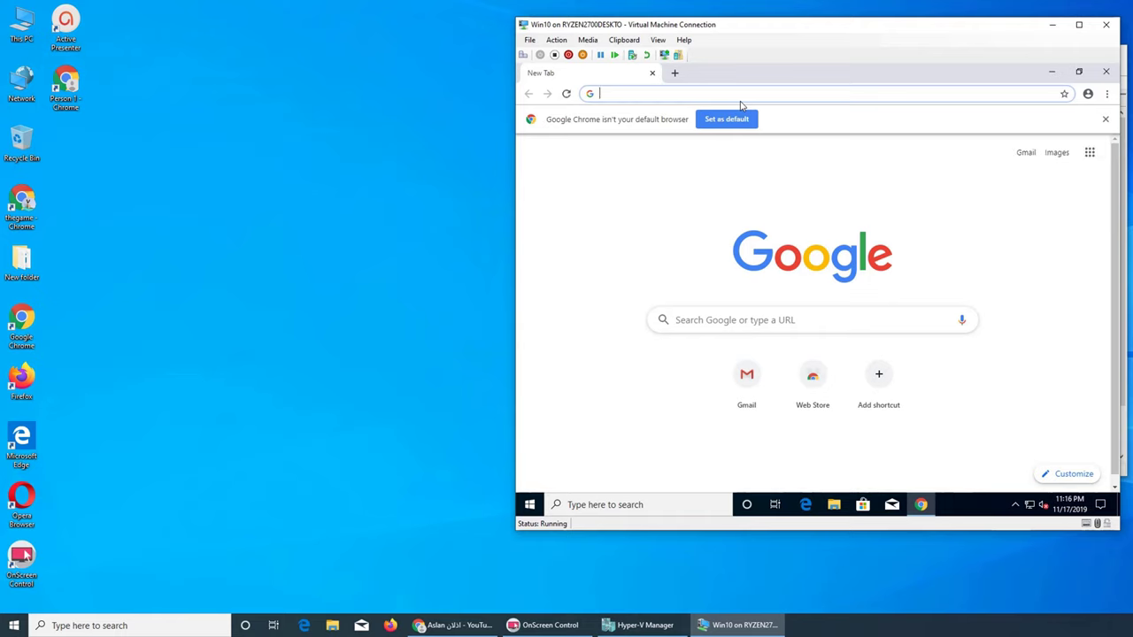
pyautogui.write('gmail')
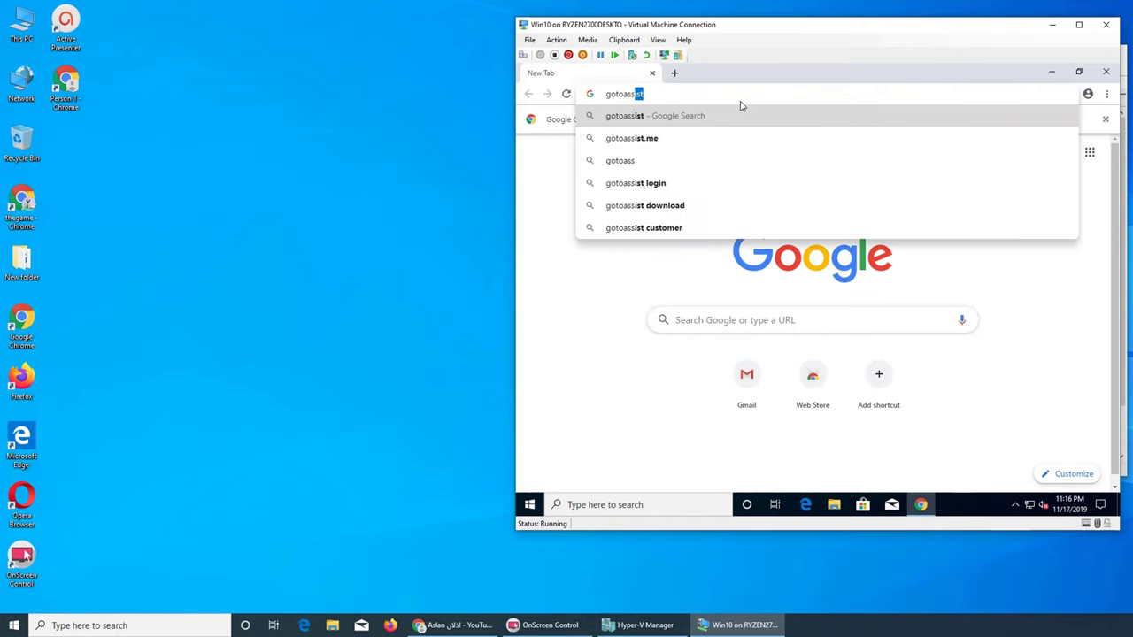
pyautogui.hotkey('ctrl', 'a')
pyautogui.write('s')
pyautogui.press('BackSpace')
pyautogui.press('BackSpace')
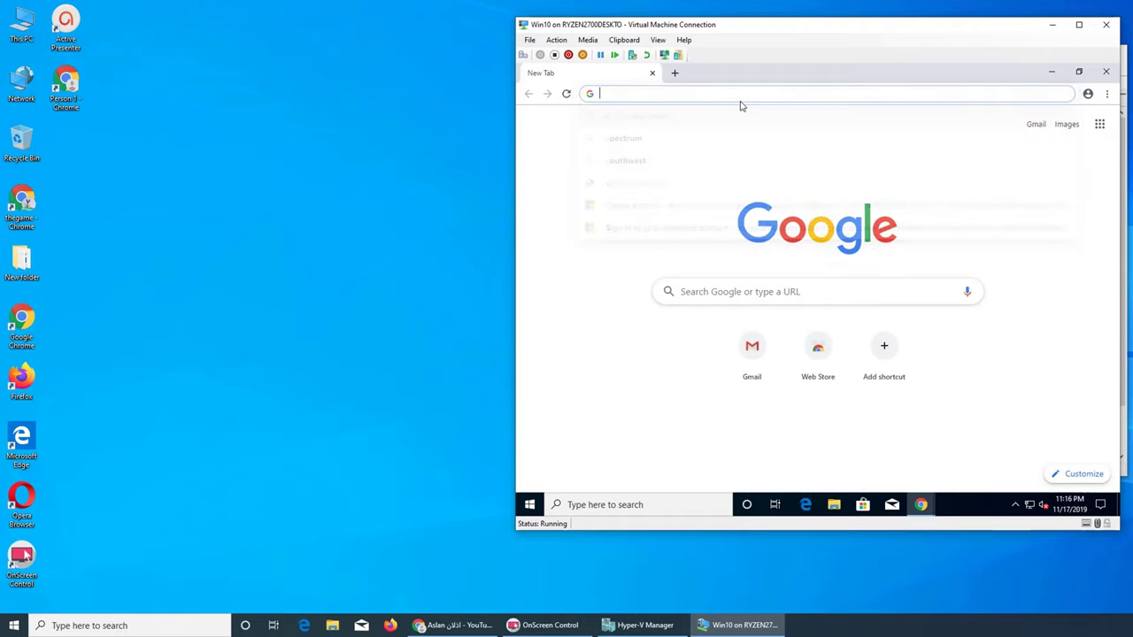
pyautogui.write('gotoassi')
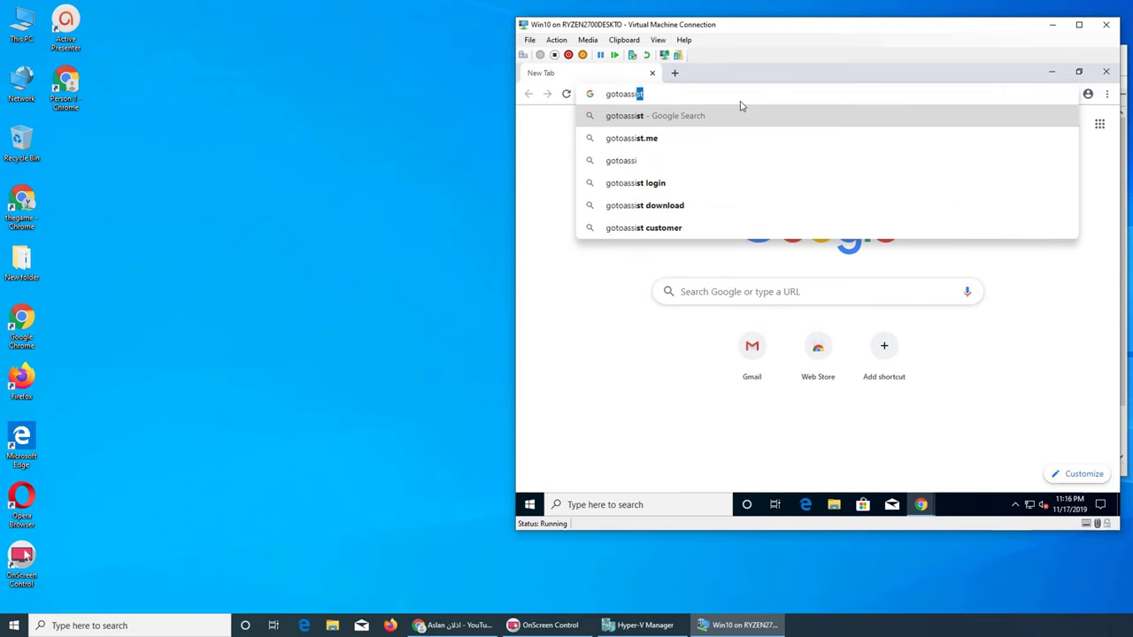
pyautogui.press('Return')
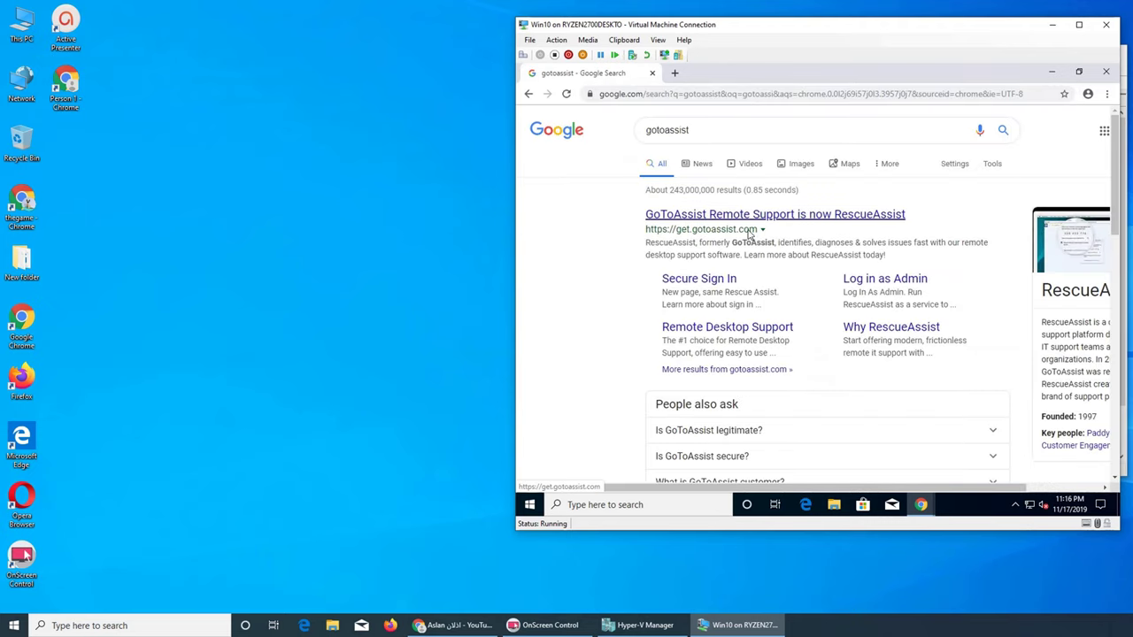
# - Open the GoToAssist-now-RescueAssist result, close its rebrand banner, and reveal the Sign In menu
pyautogui.click(730, 218)
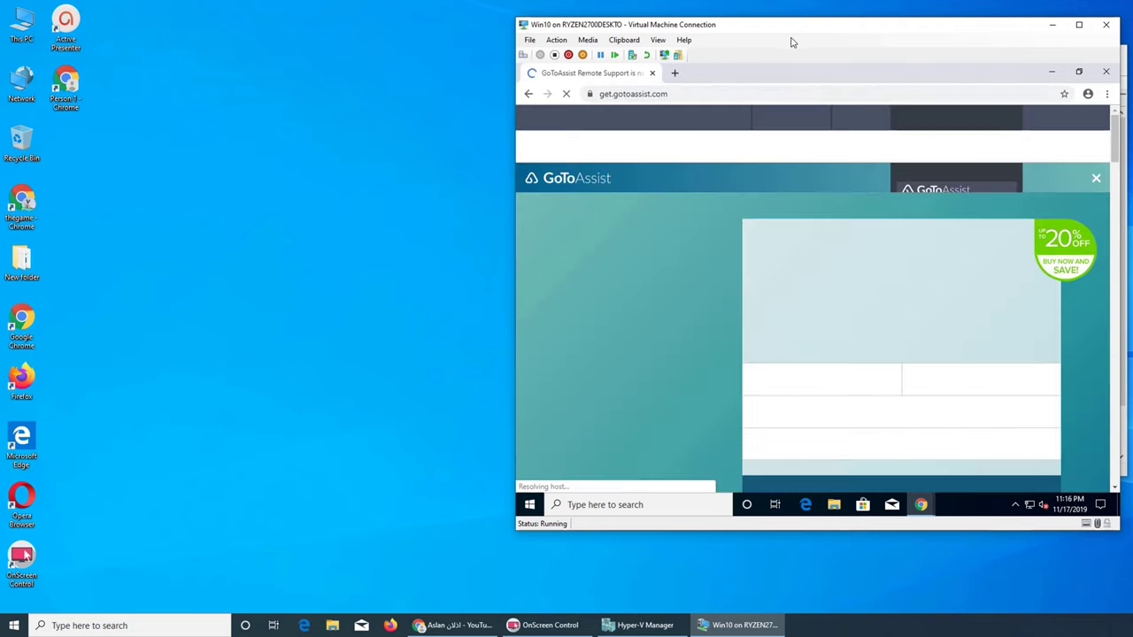
pyautogui.moveTo(787, 31); pyautogui.dragTo(692, 14)
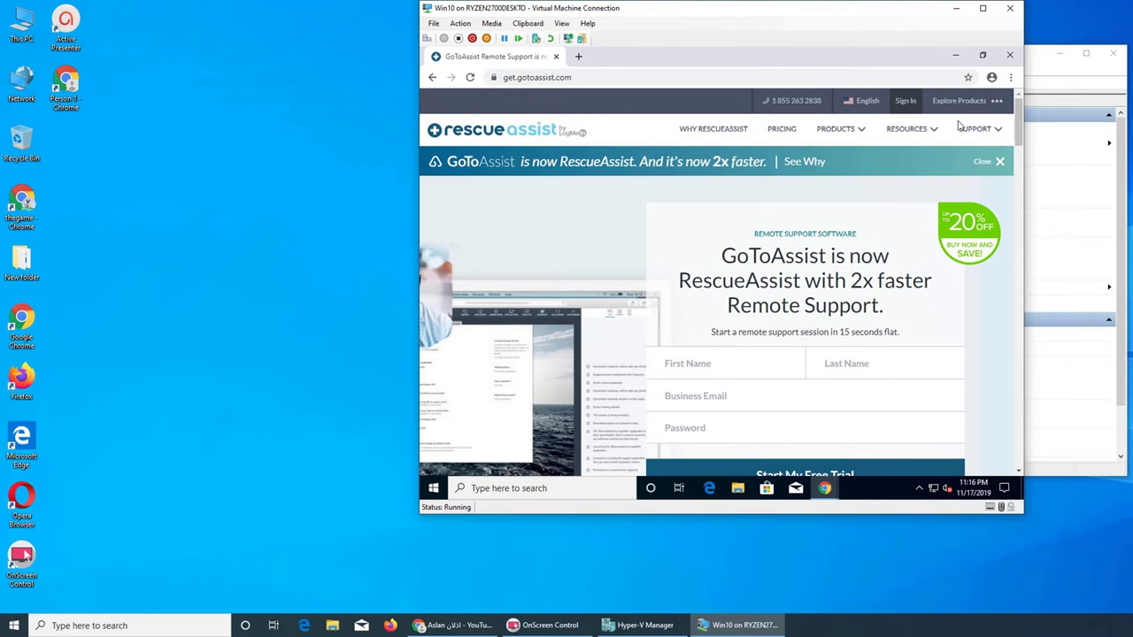
pyautogui.click(1000, 162)
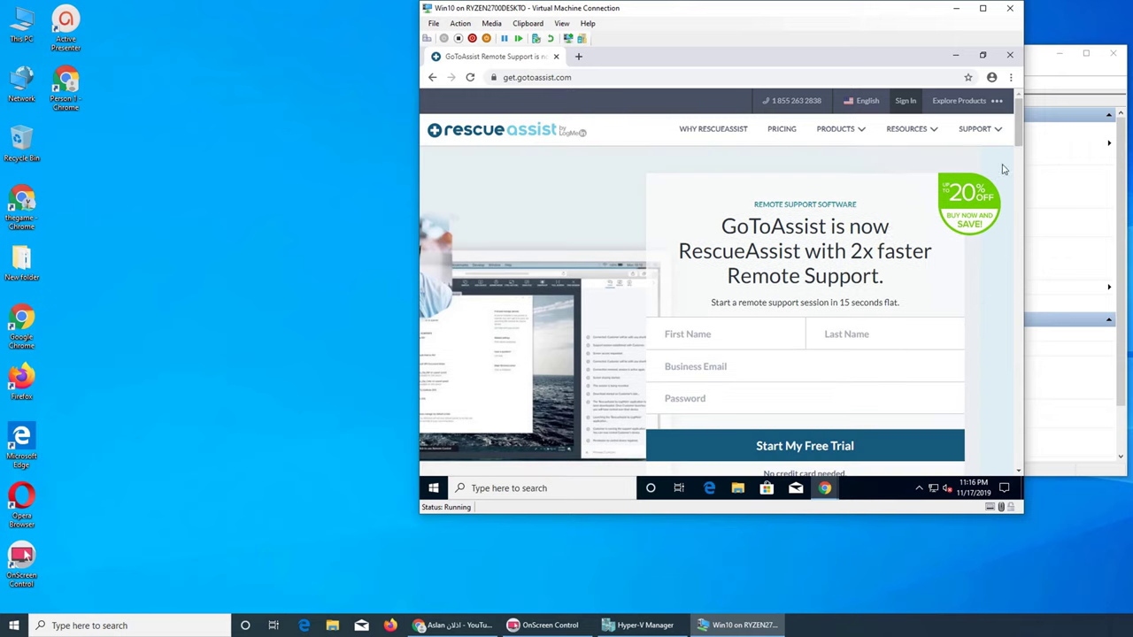
pyautogui.scroll(-3, 883, 224)
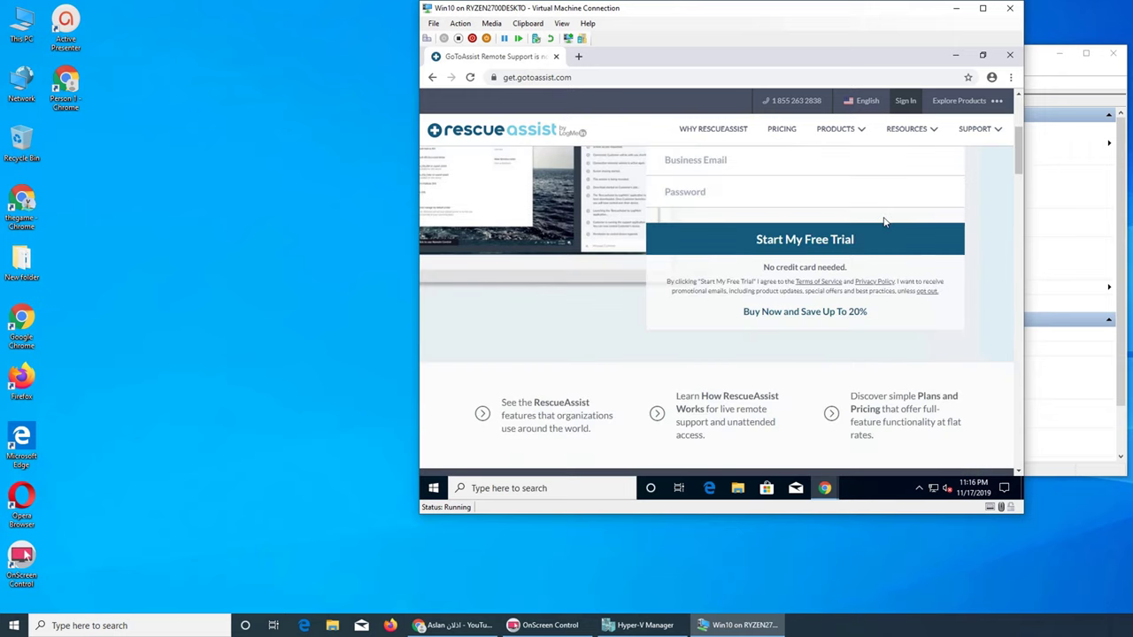
pyautogui.scroll(3, 883, 224)
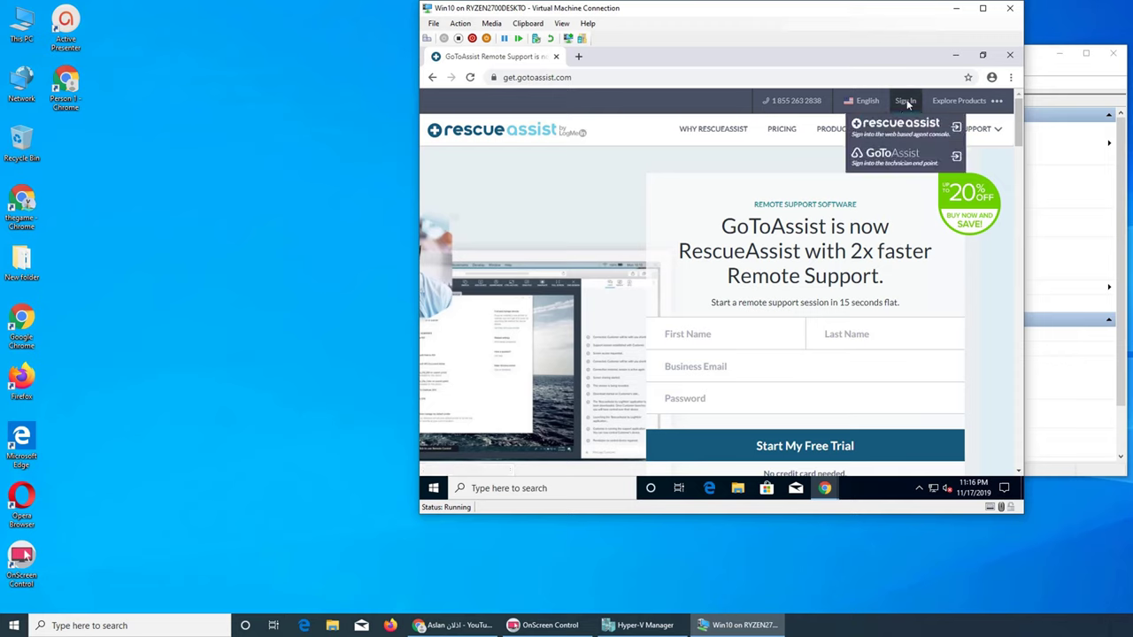
pyautogui.moveTo(905, 100)
# - Choose RescueAssist from the Sign In menu to reach its sign-in page
pyautogui.click(907, 126)
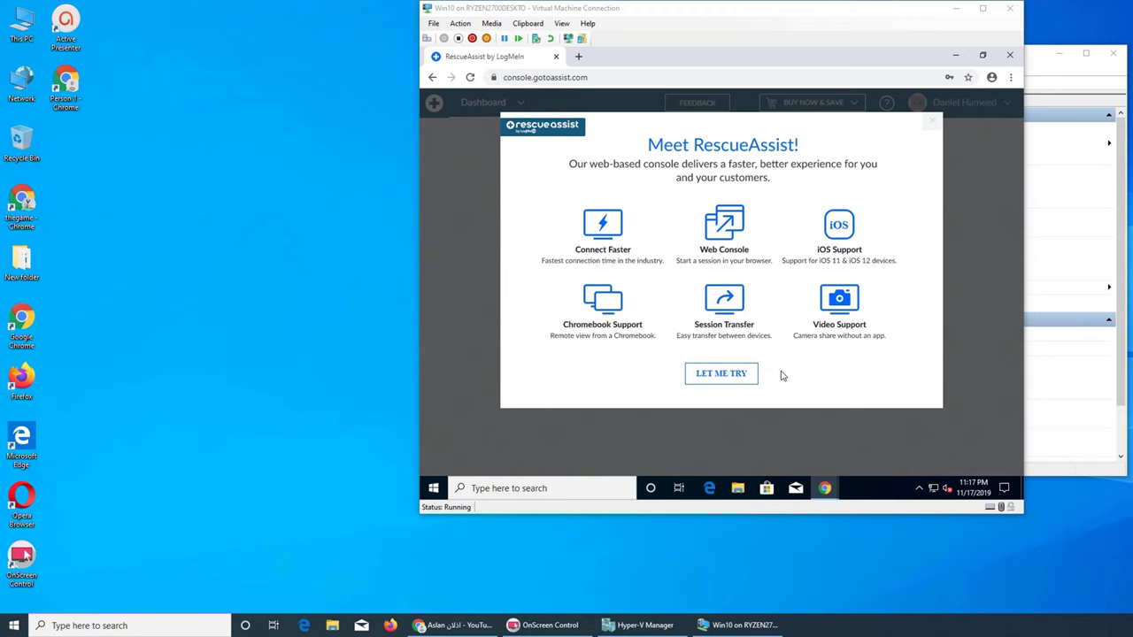
# - Clear the welcome, product tour and tutorial prompts, then create a new session on the Sessions page
pyautogui.click(722, 379)
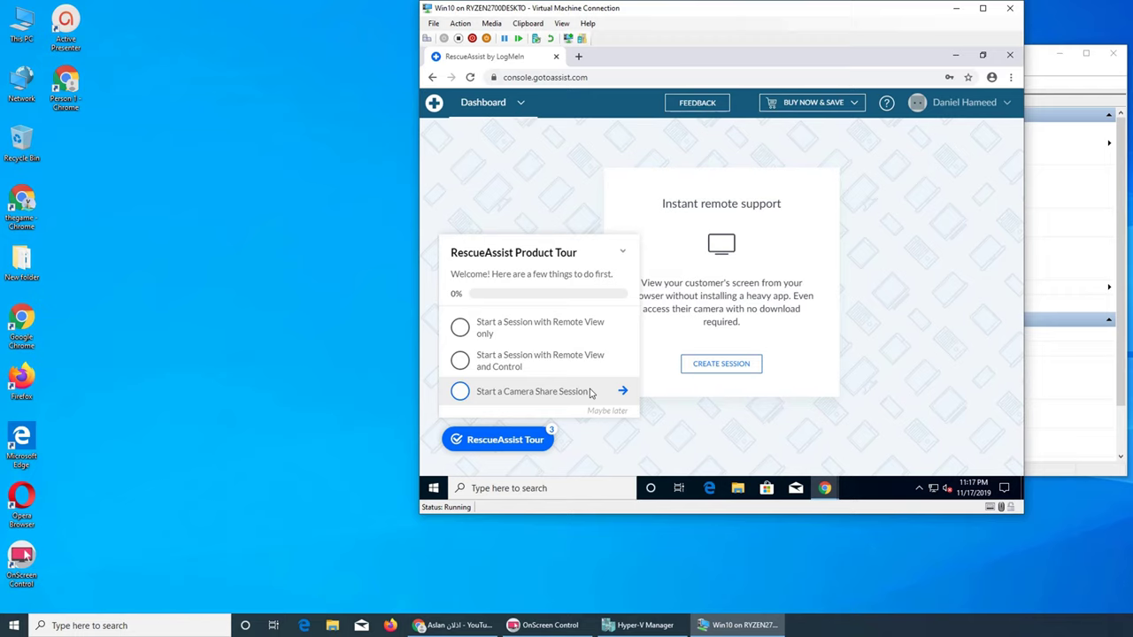
pyautogui.click(573, 368)
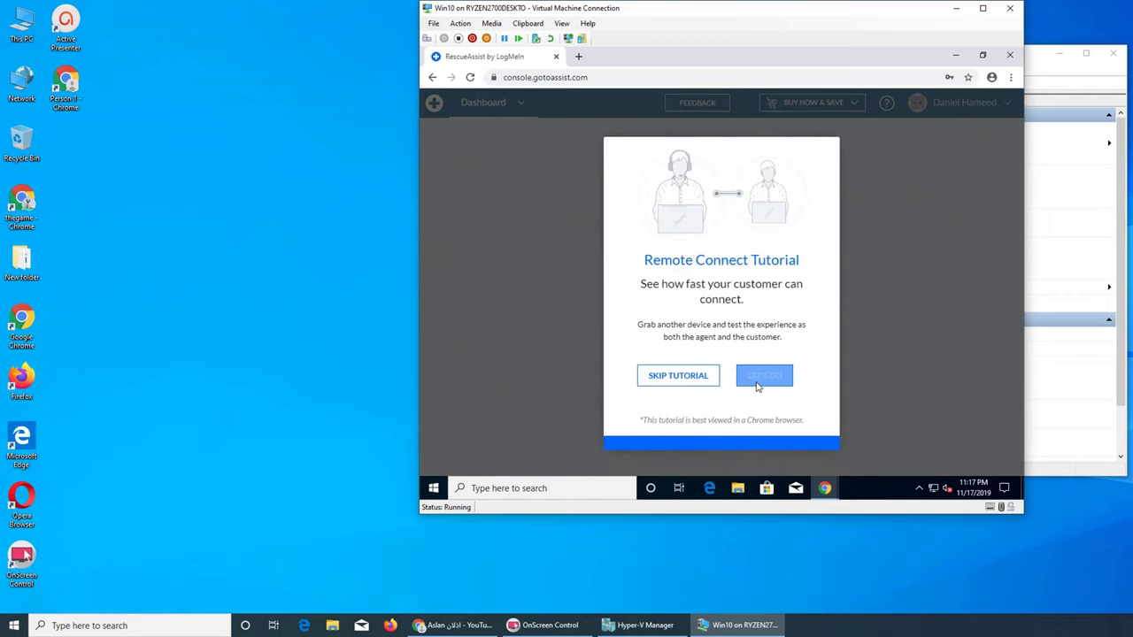
pyautogui.click(757, 382)
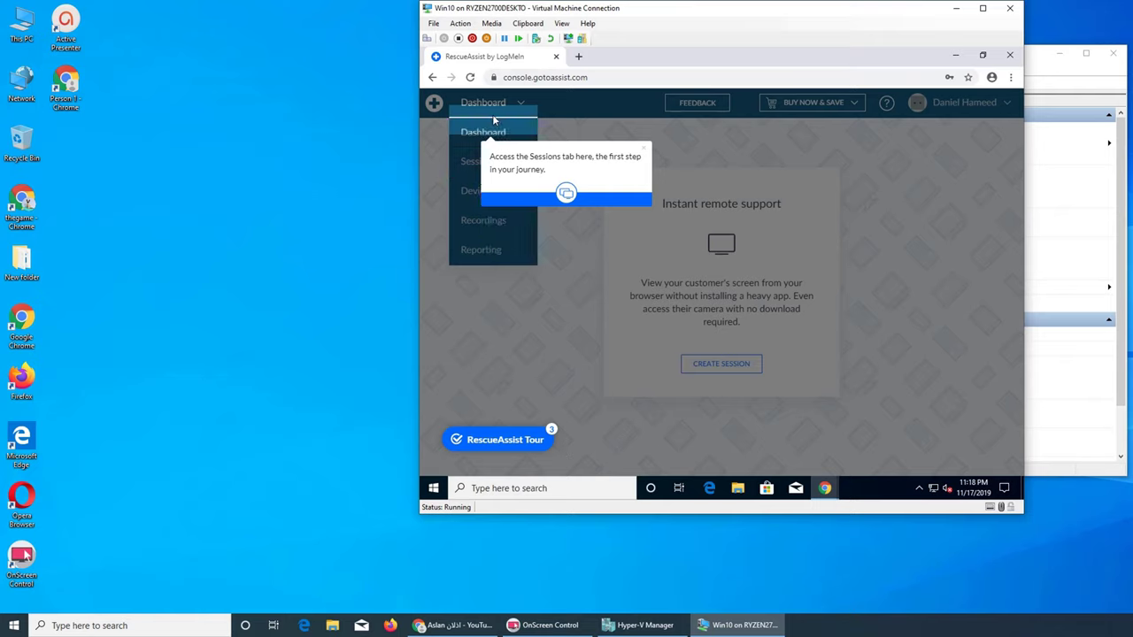
pyautogui.click(496, 168)
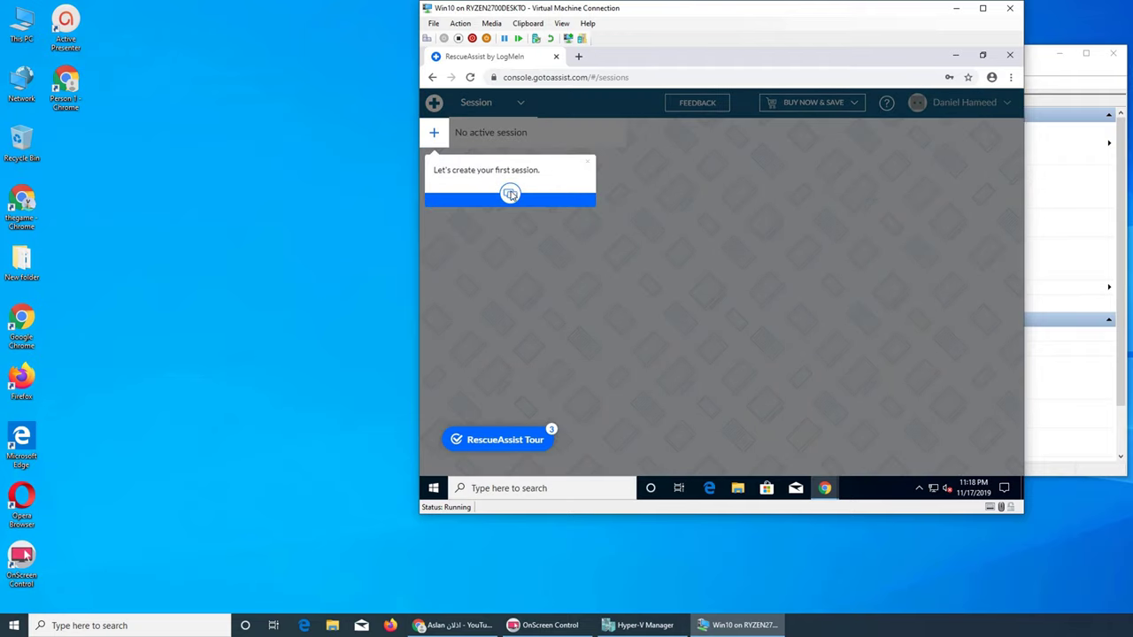
pyautogui.click(510, 194)
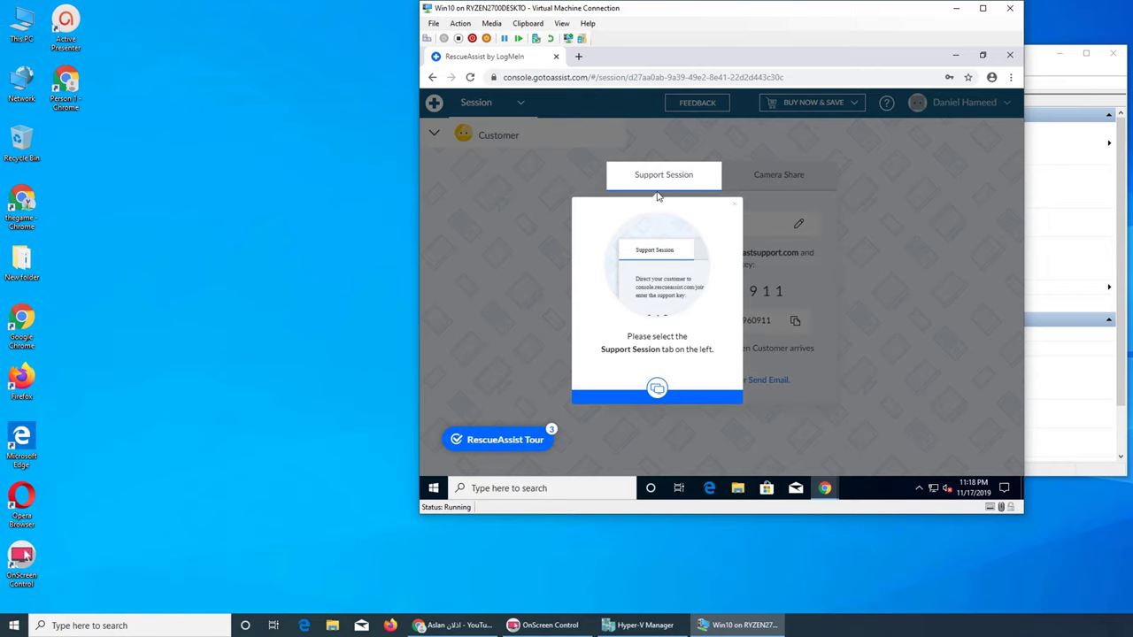
# - Copy the customer's fastsupport.com link and open a new blank tab beside the session
pyautogui.click(650, 185)
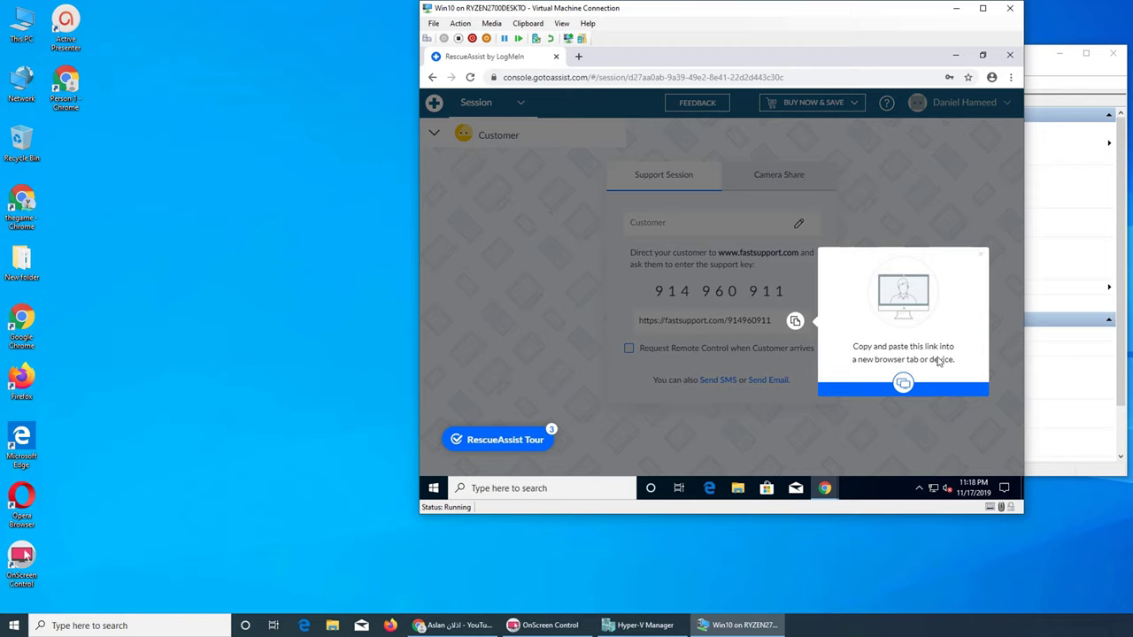
pyautogui.click(795, 322)
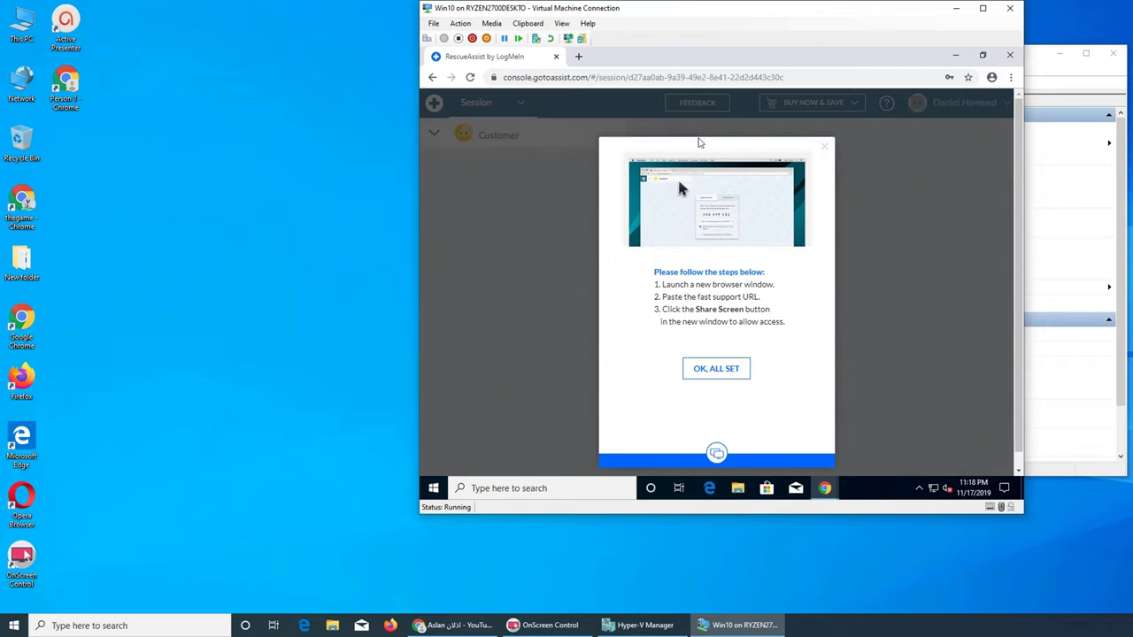
pyautogui.click(578, 56)
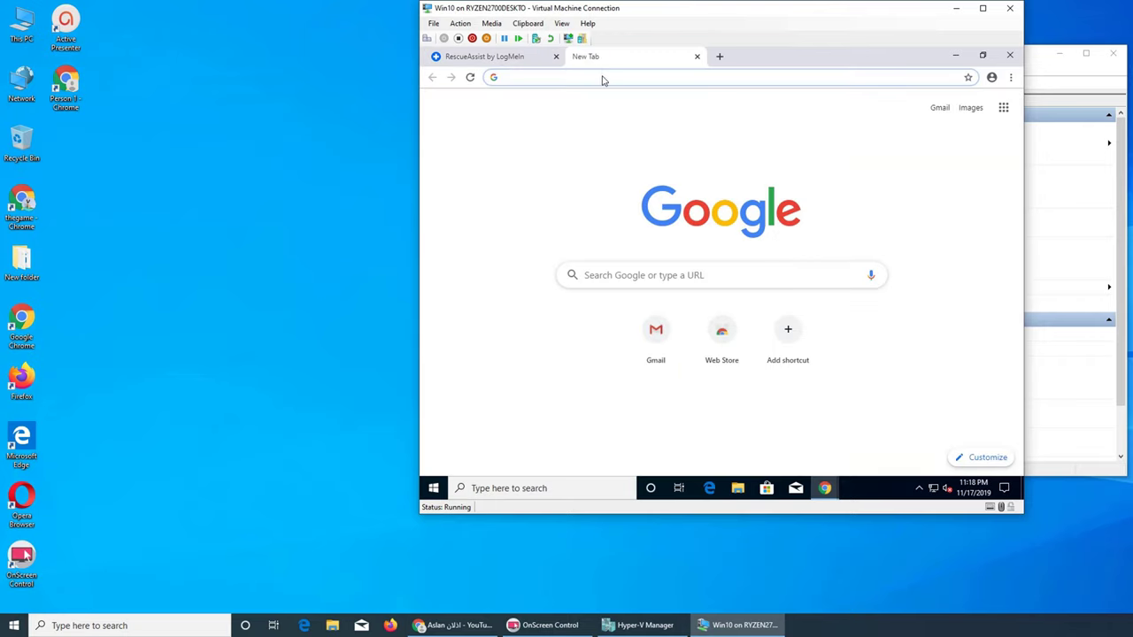
# - Paste and load the support link in the new tab, allowing its notifications
pyautogui.rightClick(602, 80)
pyautogui.click(672, 172)
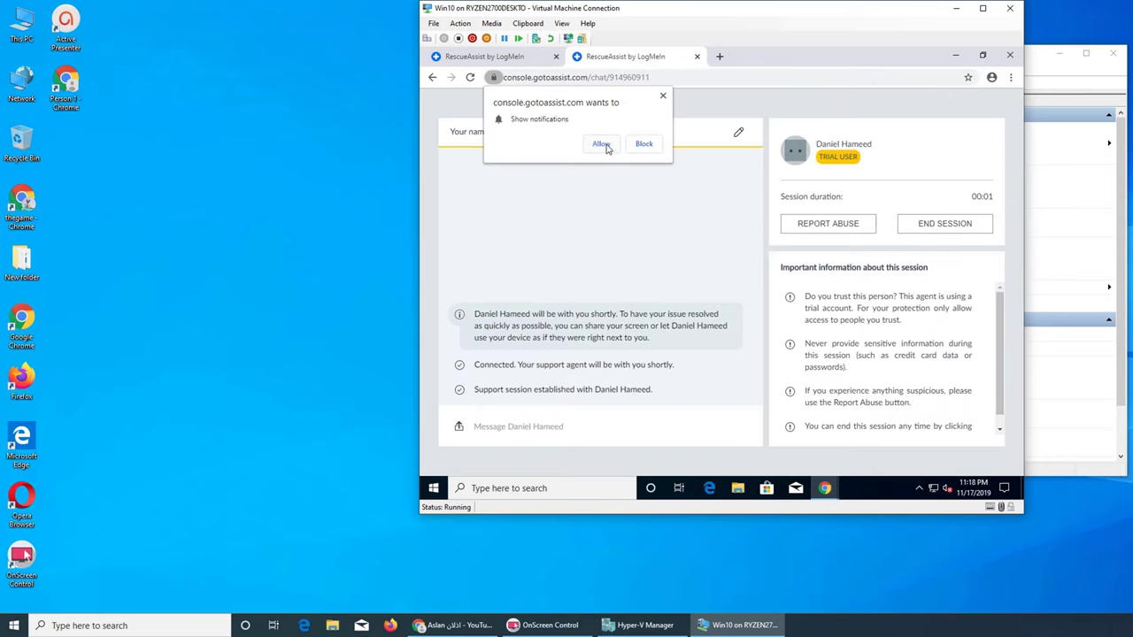
pyautogui.click(603, 145)
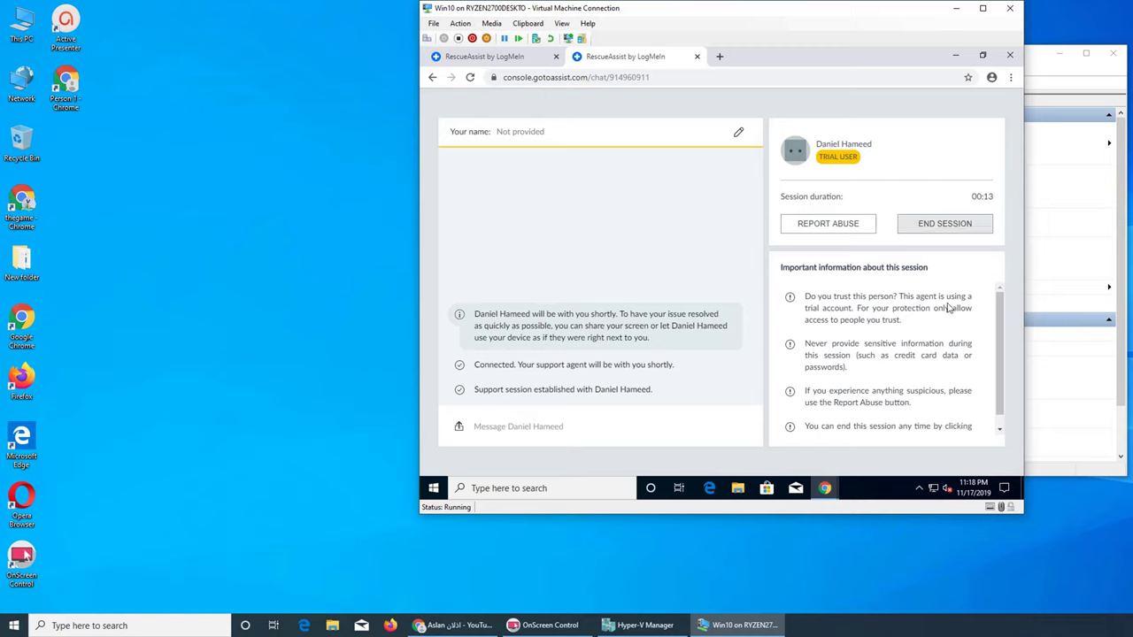
# - In the agent console, allow notifications, start remote control, then return to the customer's chat tab
pyautogui.click(519, 60)
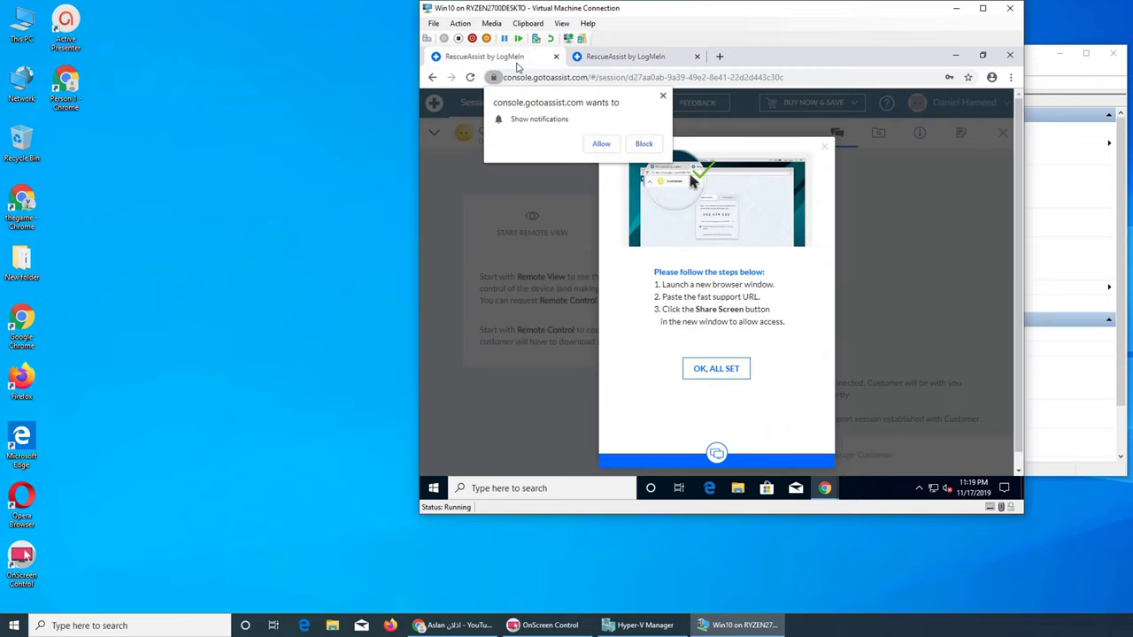
pyautogui.click(602, 145)
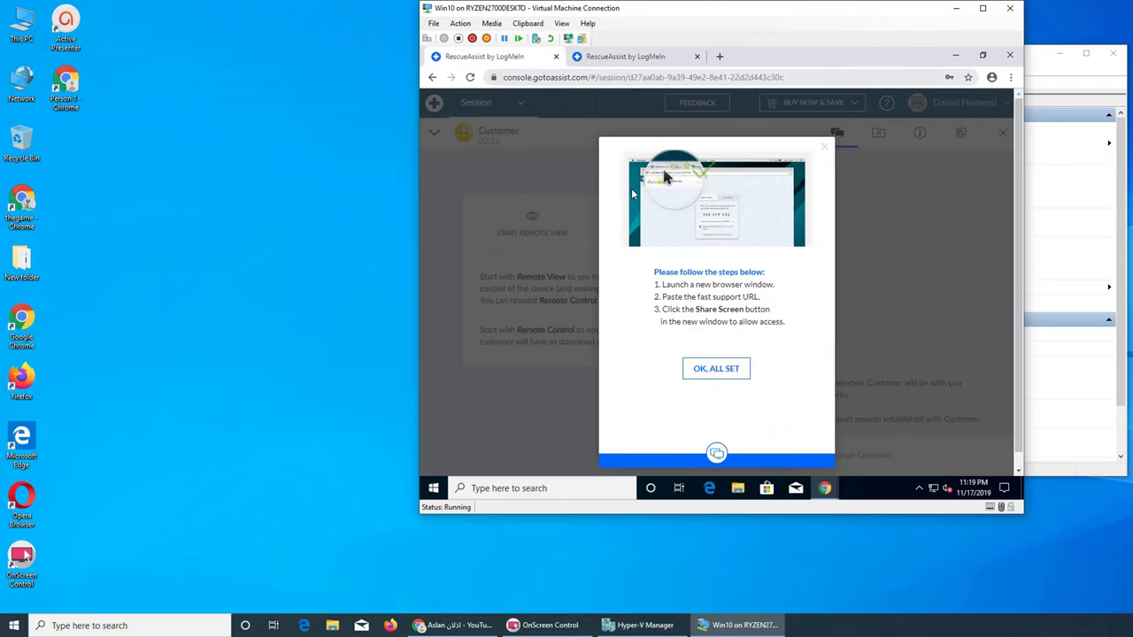
pyautogui.click(717, 370)
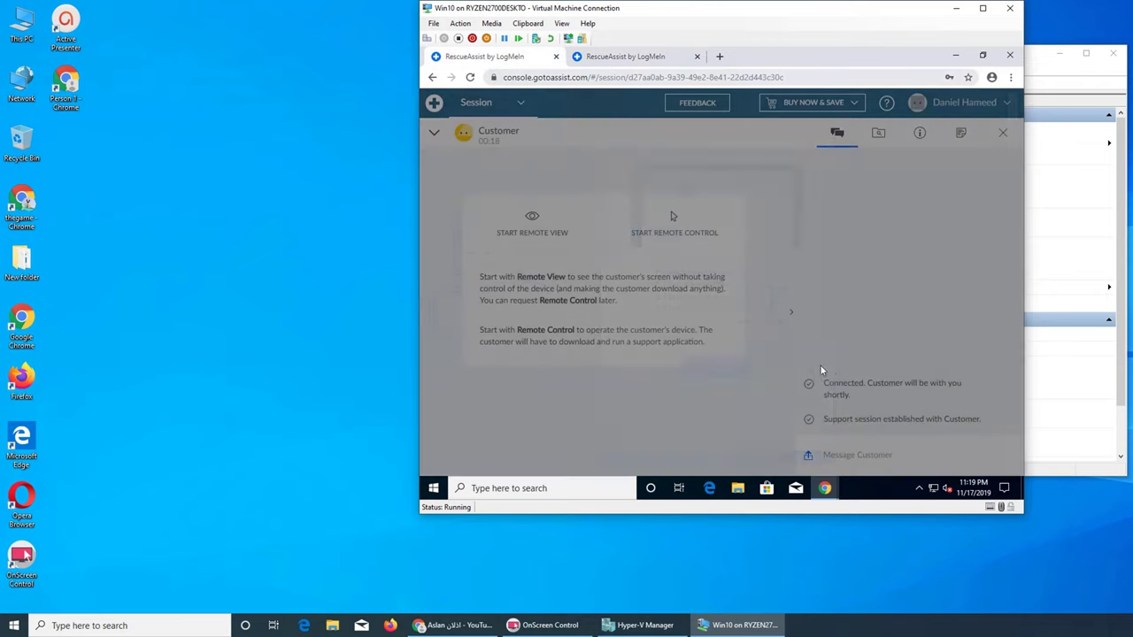
pyautogui.click(672, 217)
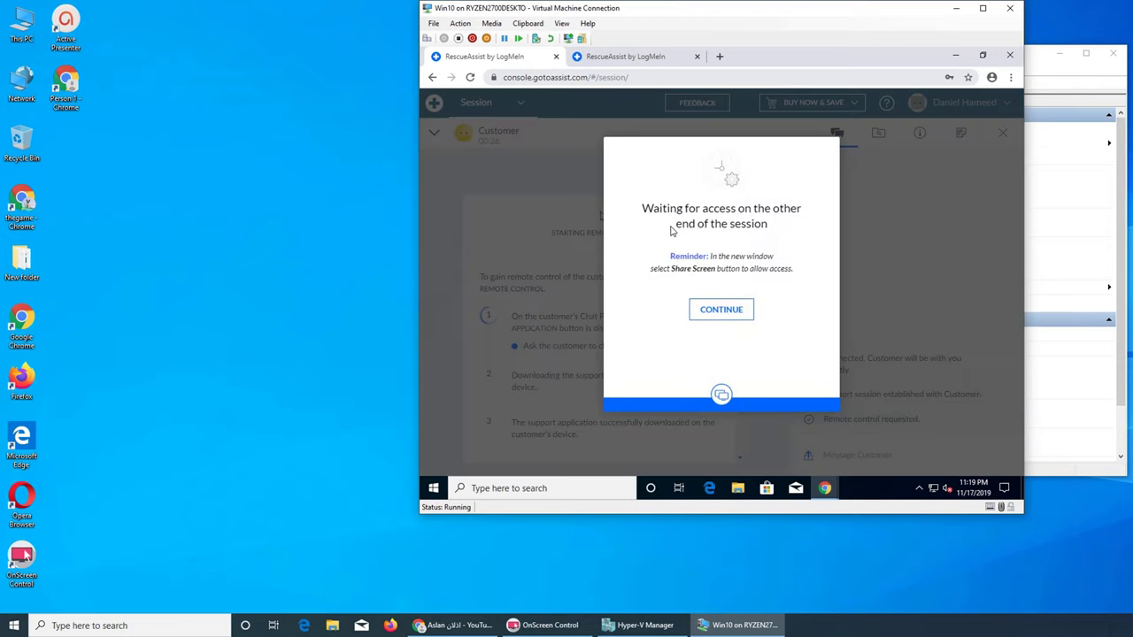
pyautogui.click(721, 309)
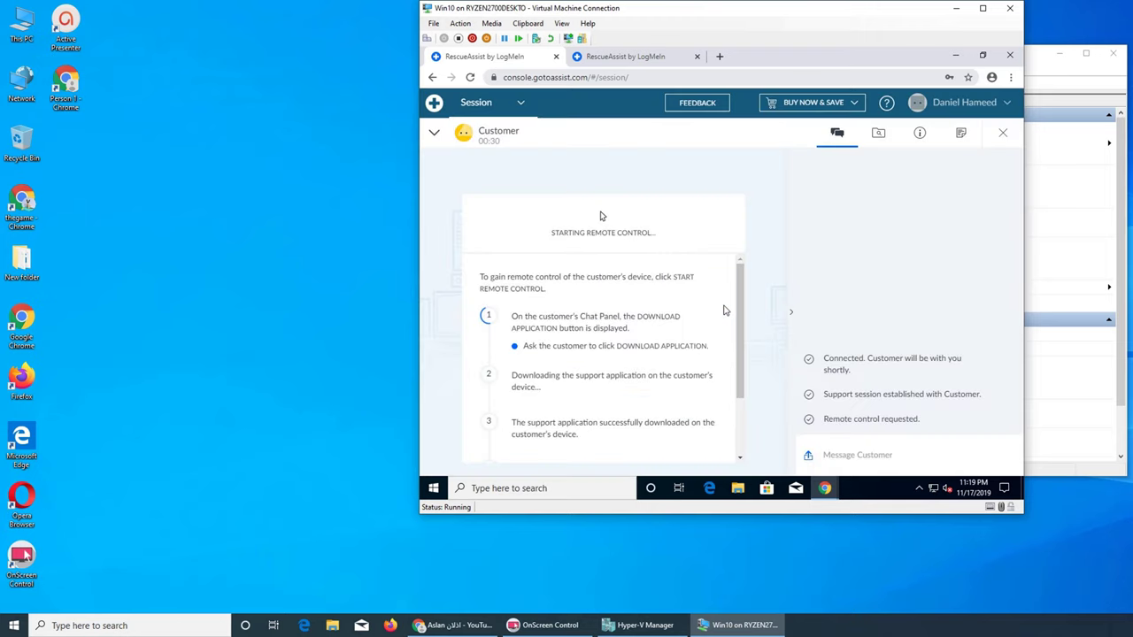
pyautogui.click(619, 57)
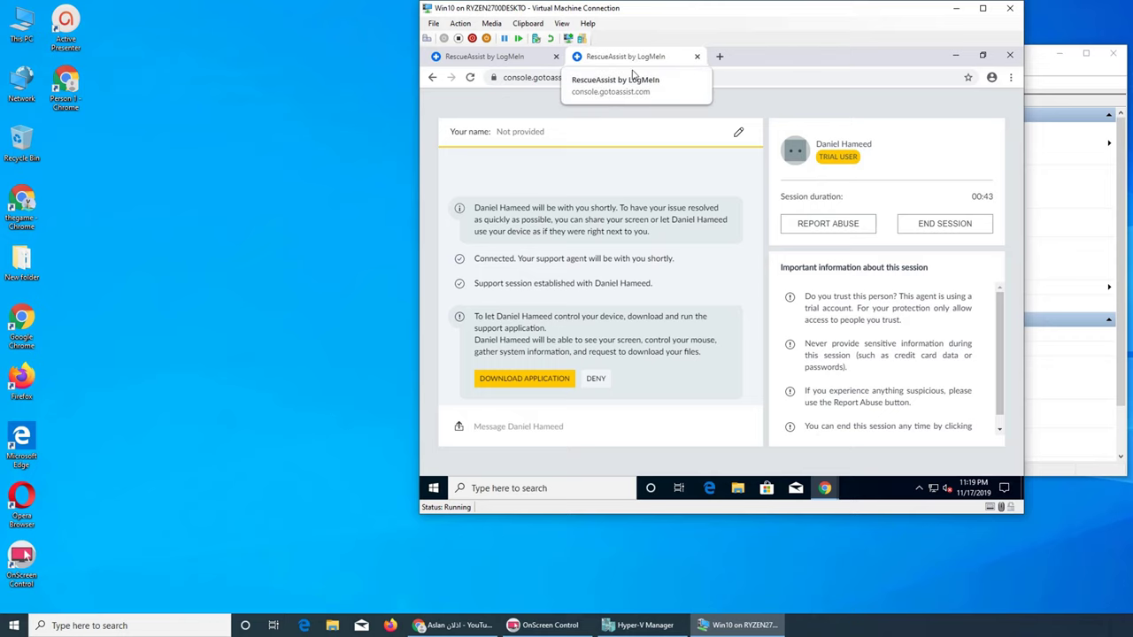
# - Compare the agent console and customer chat tabs, then close the customer's chat tab
pyautogui.click(516, 62)
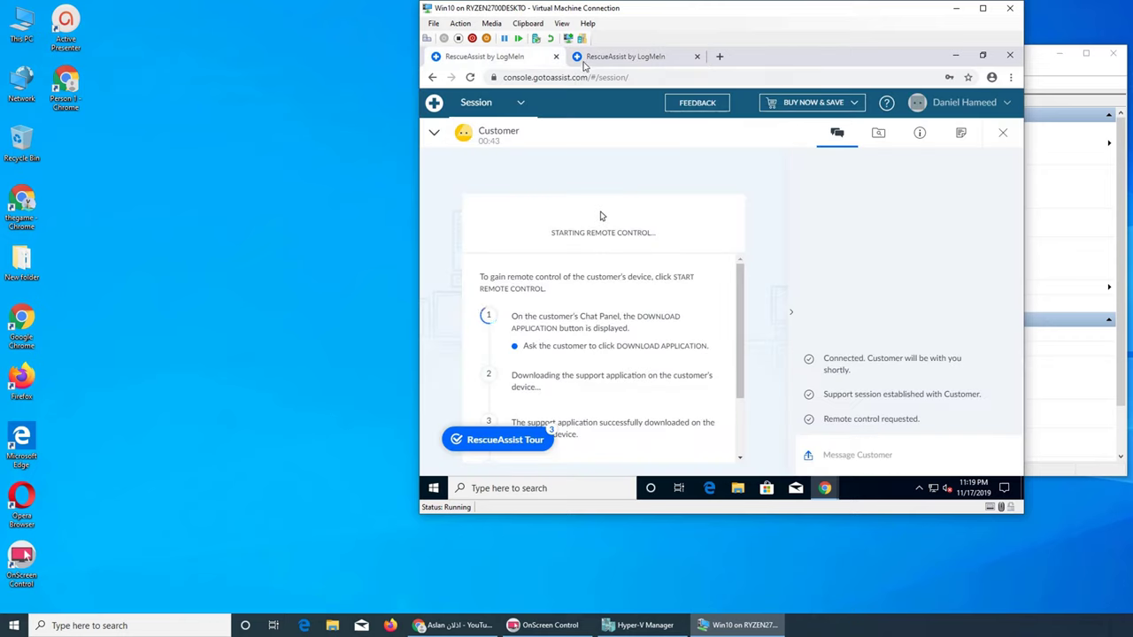
pyautogui.click(629, 60)
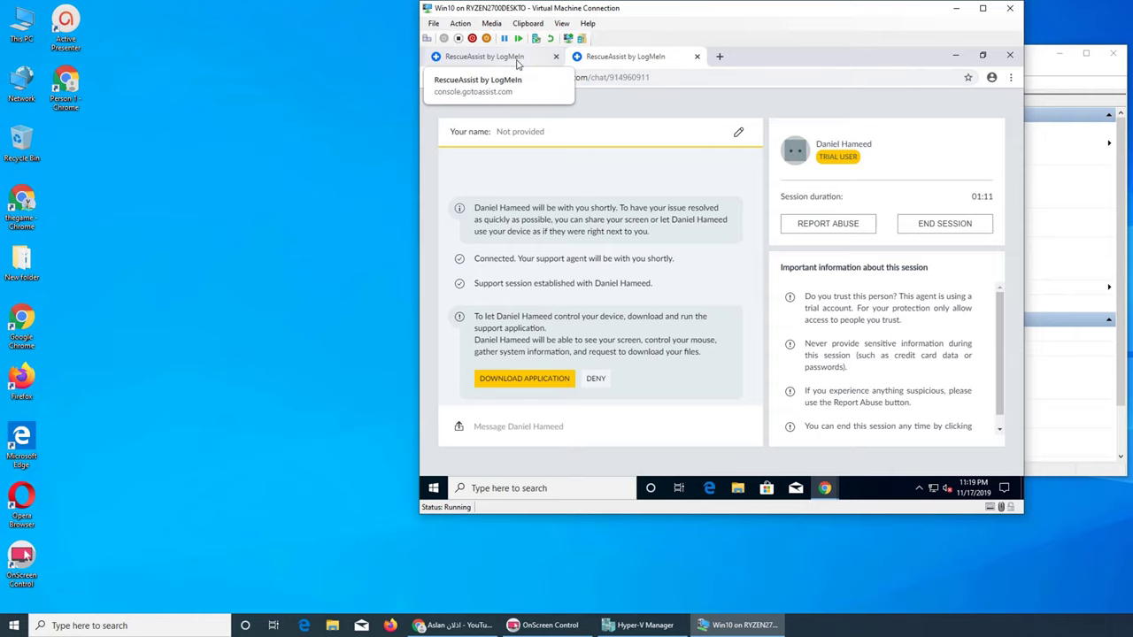
pyautogui.moveTo(755, 17); pyautogui.dragTo(695, 30)
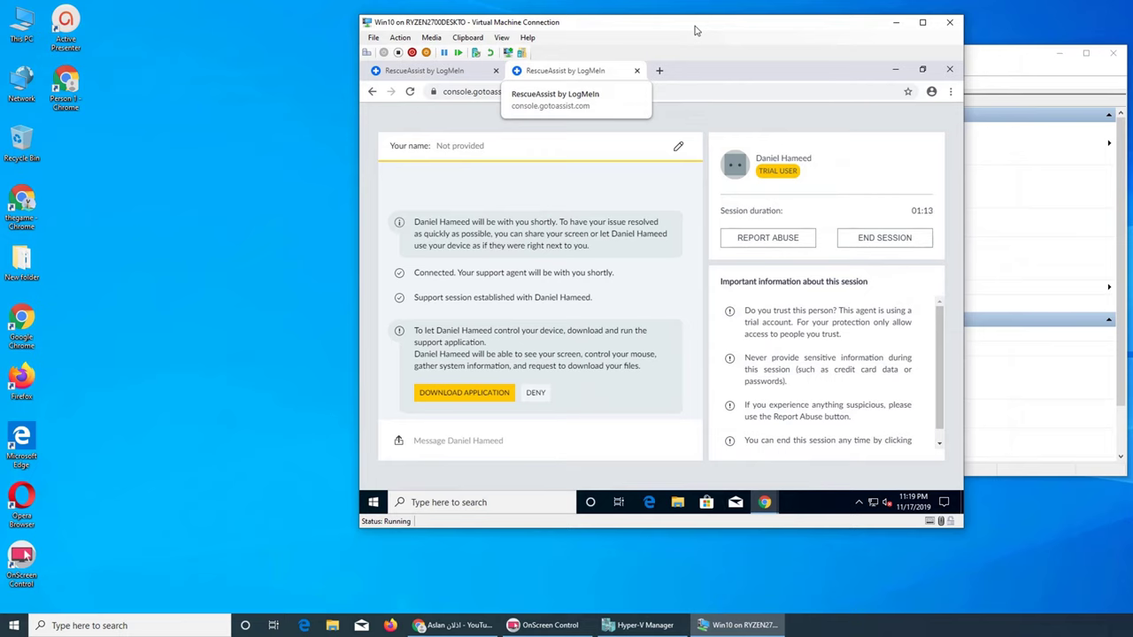
pyautogui.click(442, 75)
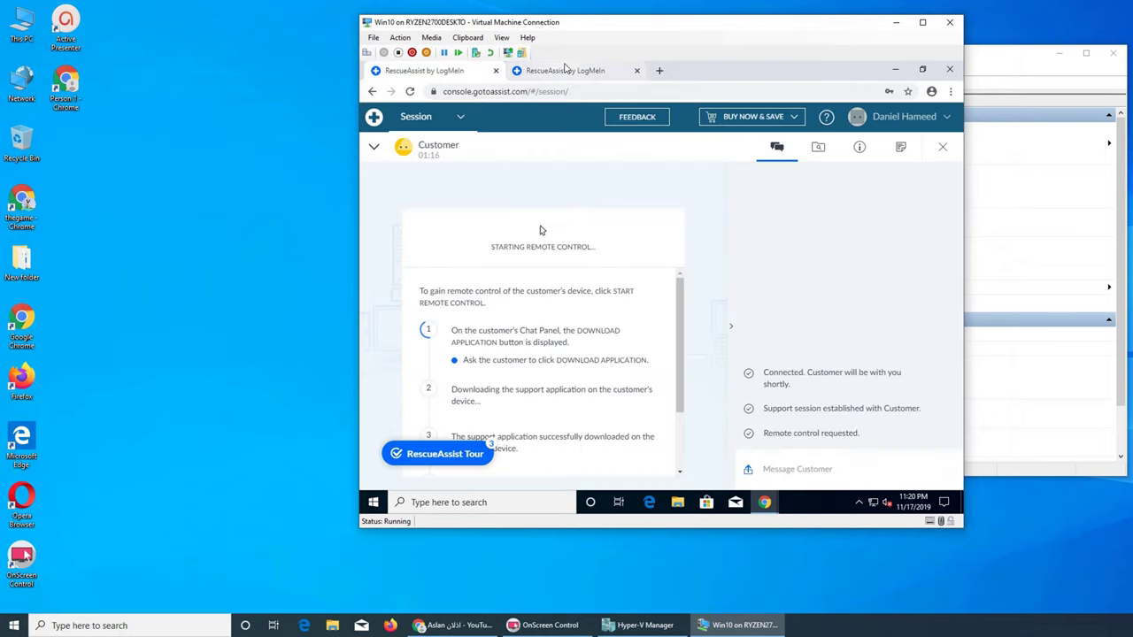
pyautogui.click(566, 70)
pyautogui.click(636, 69)
pyautogui.moveTo(650, 32); pyautogui.dragTo(321, 32)
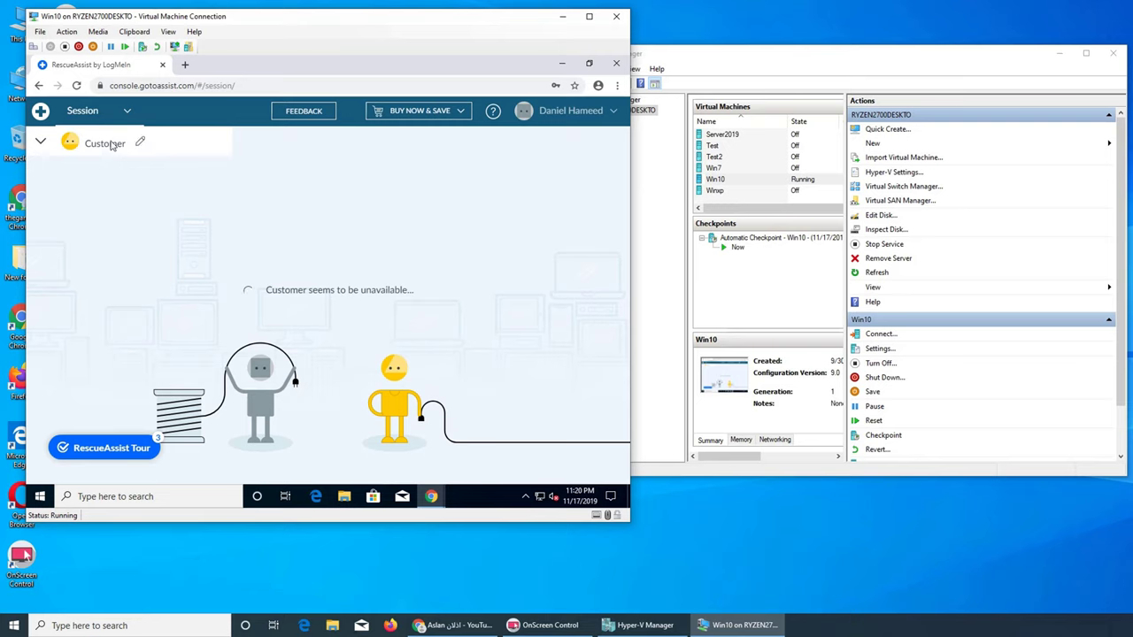
# - End the customer session from the Customer menu, confirm it, and close the wrap-up summary
pyautogui.click(44, 142)
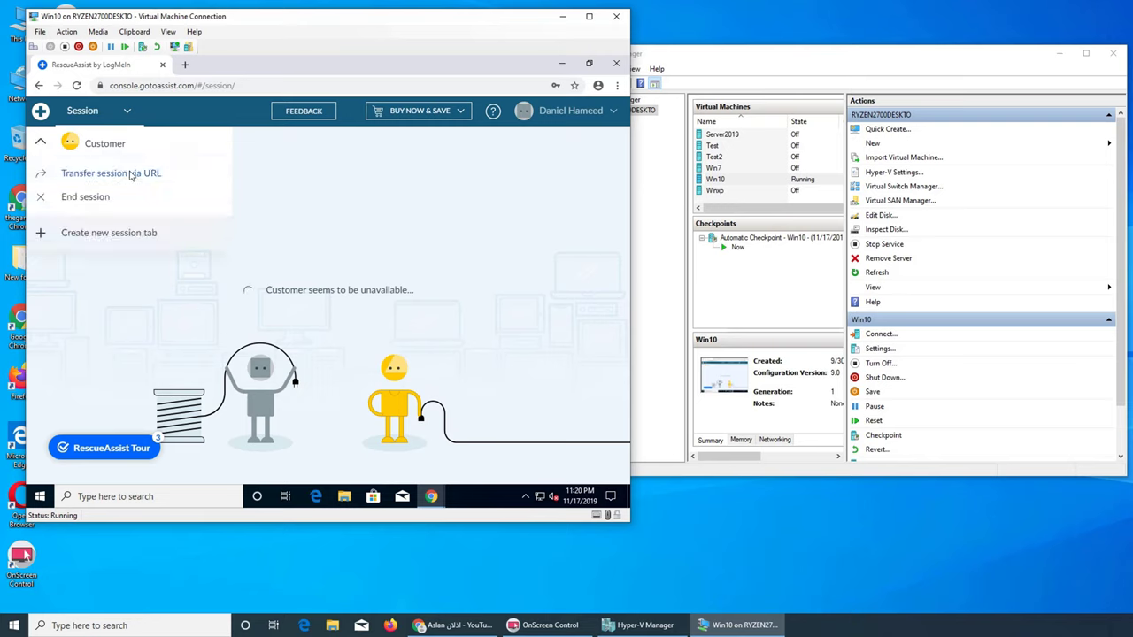
pyautogui.click(91, 204)
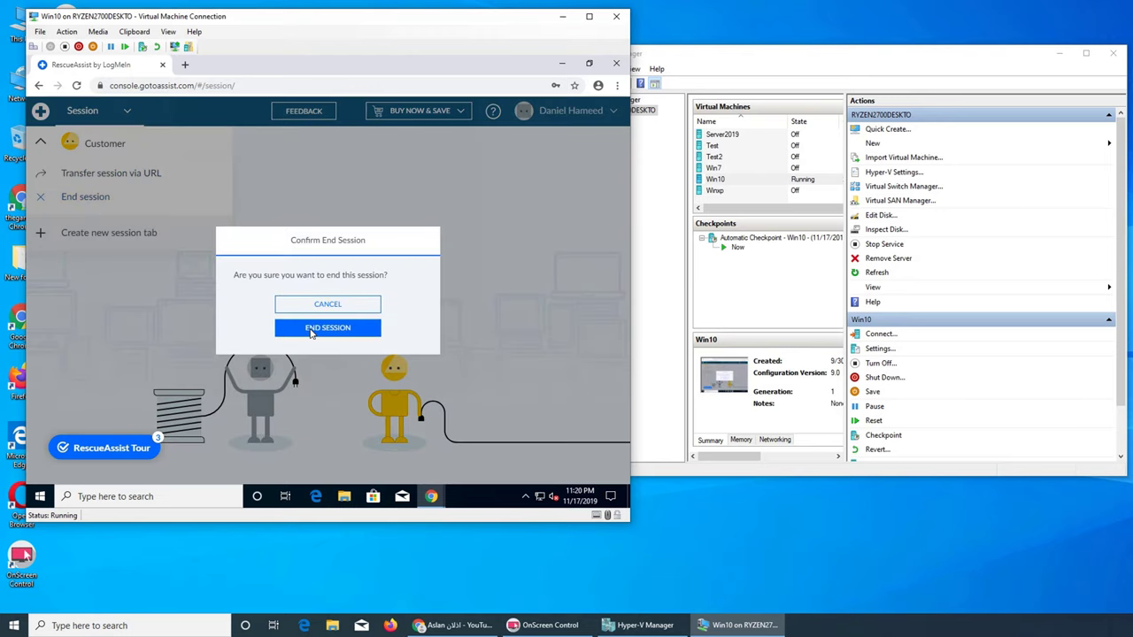
pyautogui.click(310, 328)
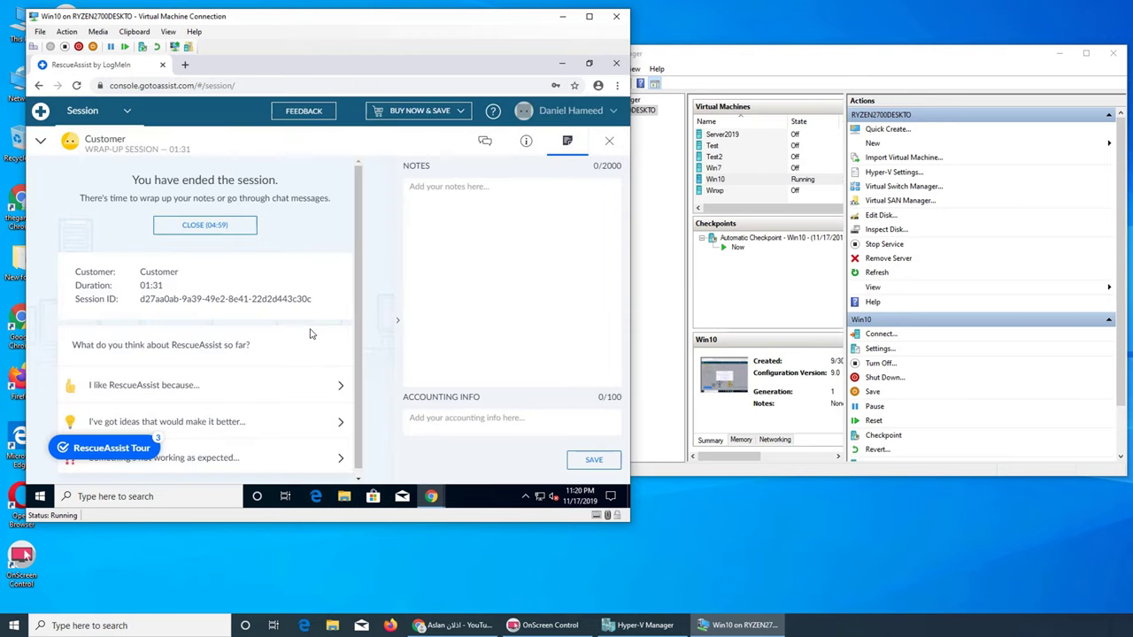
pyautogui.click(221, 237)
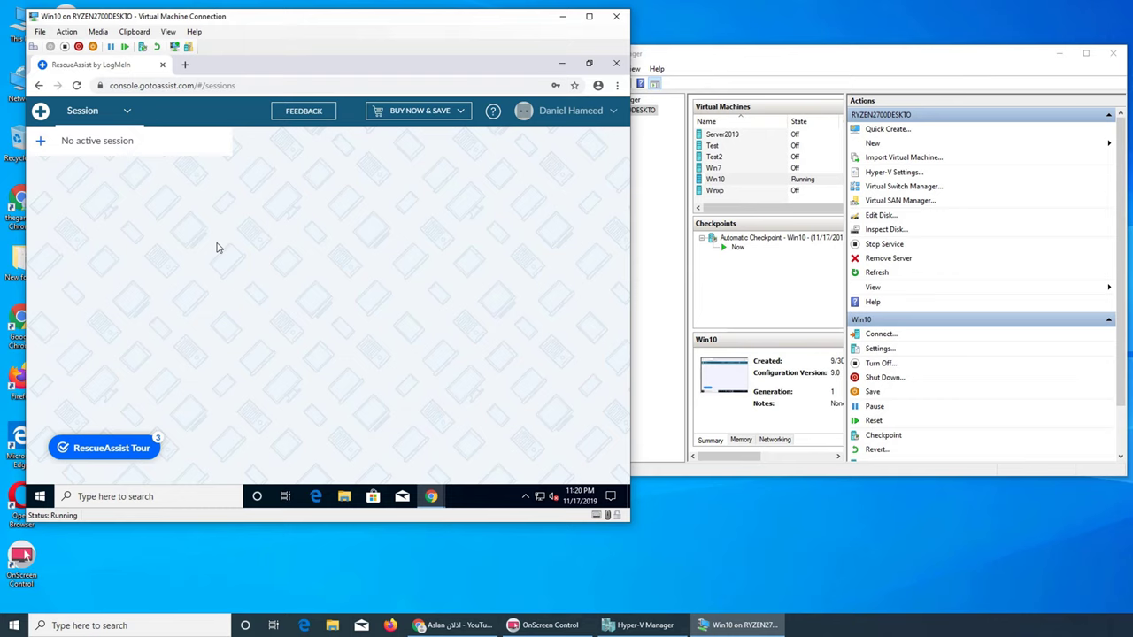
# - Connect to the Win7 virtual machine and start it, continuing from its last saved state
pyautogui.click(728, 180)
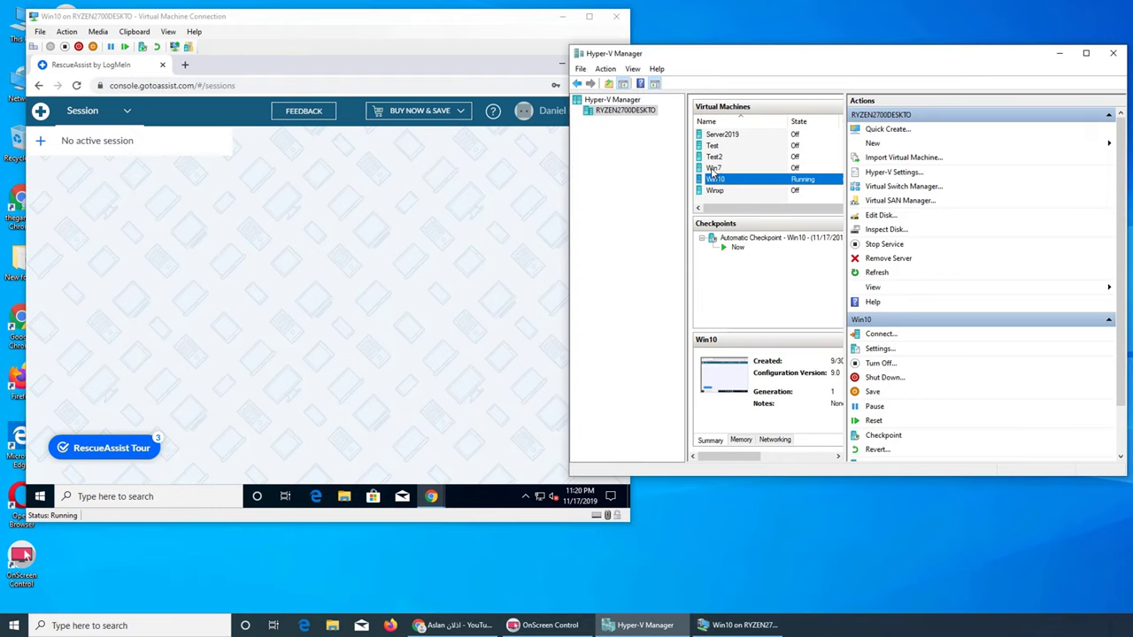
pyautogui.click(714, 169)
pyautogui.rightClick(713, 168)
pyautogui.click(724, 180)
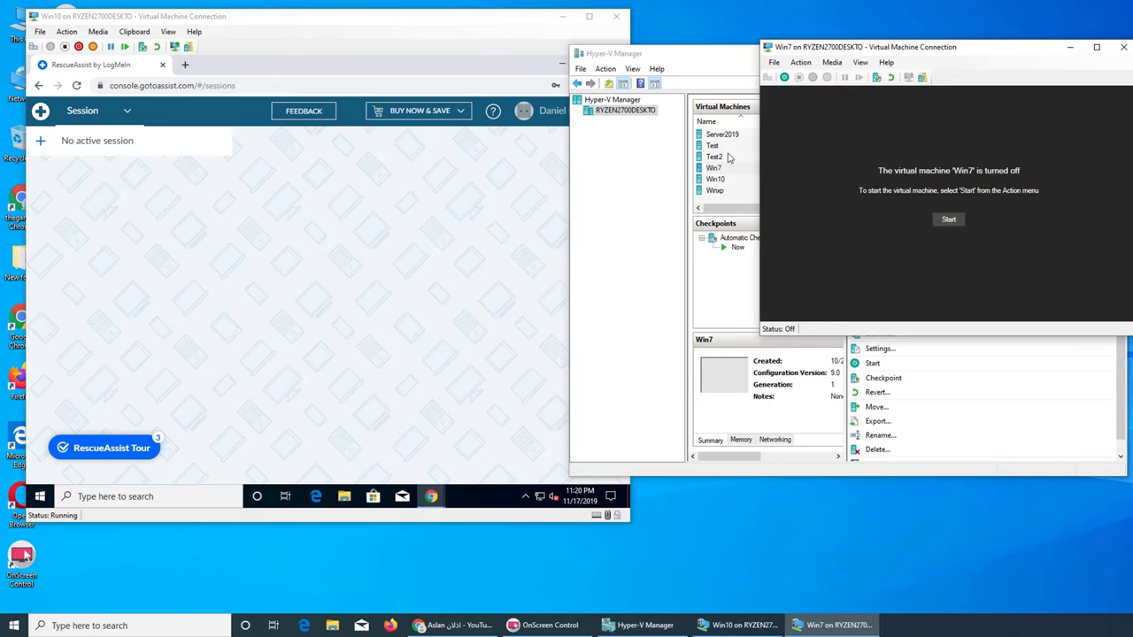
pyautogui.click(945, 222)
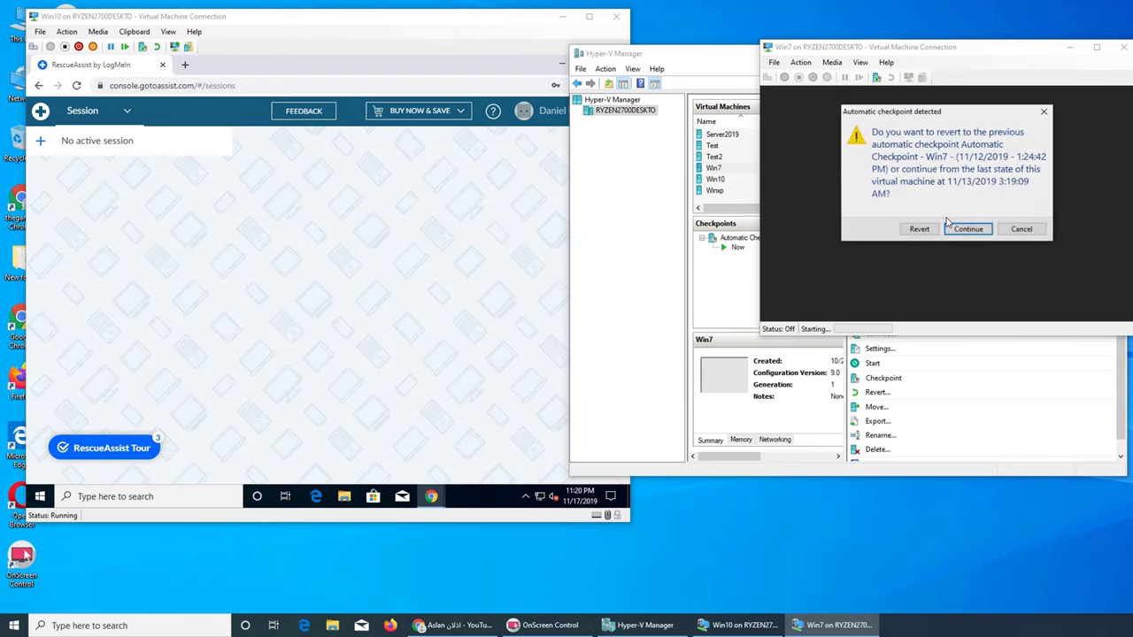
pyautogui.click(956, 228)
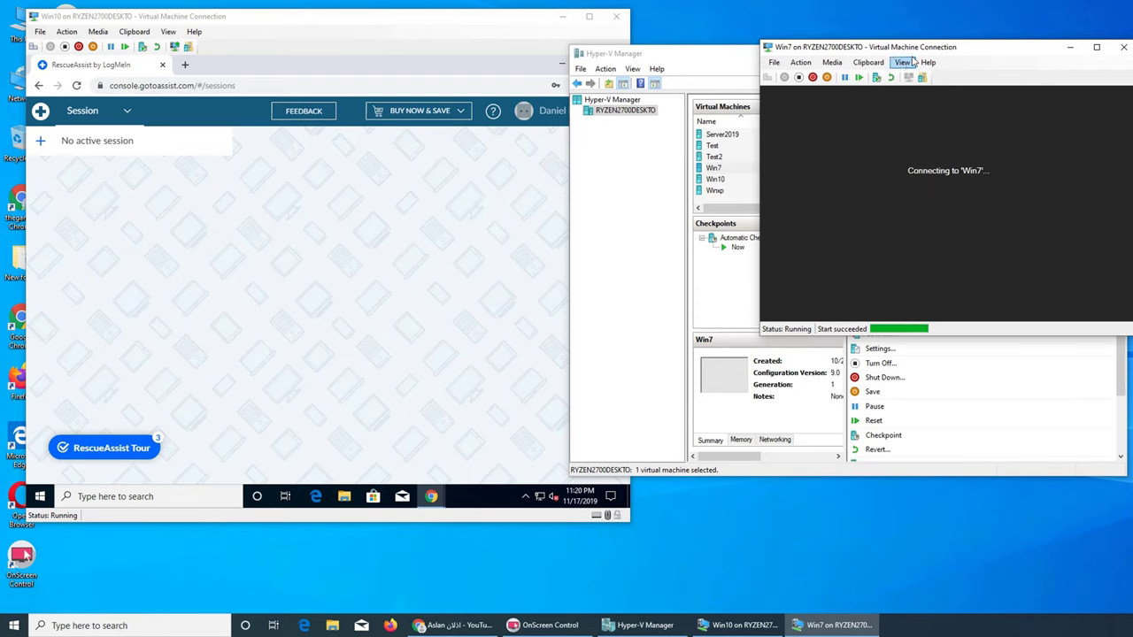
pyautogui.moveTo(922, 51); pyautogui.dragTo(797, 20)
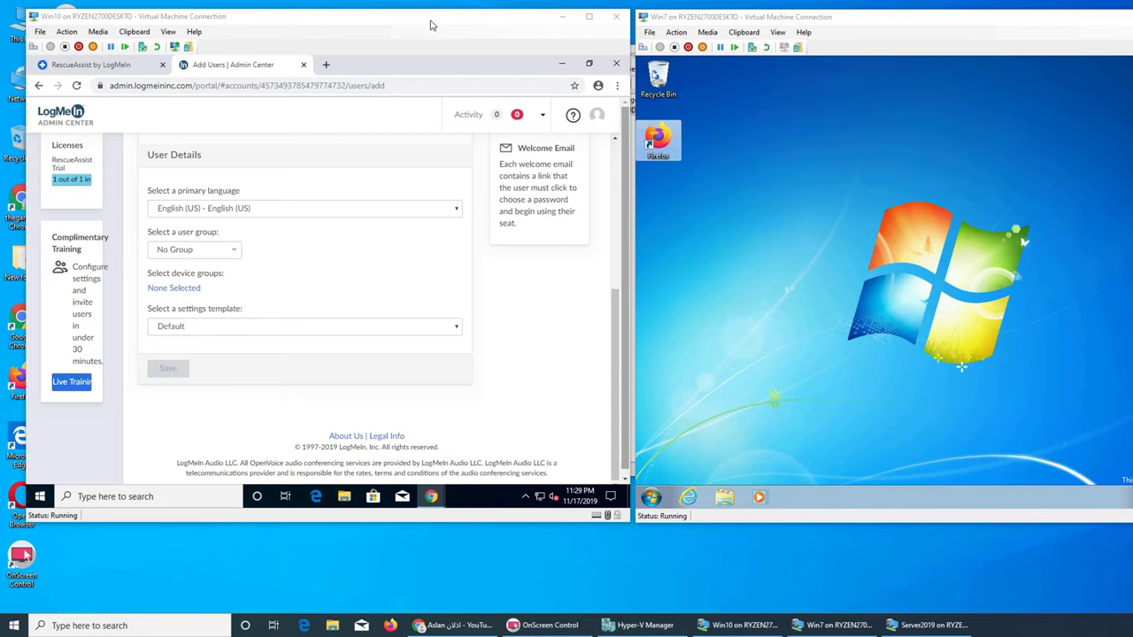
# - Dismiss Firefox's Default Browser prompt on Win7, then return to Chrome's RescueAssist by LogMeIn tab
pyautogui.moveTo(431, 25); pyautogui.dragTo(393, 18)
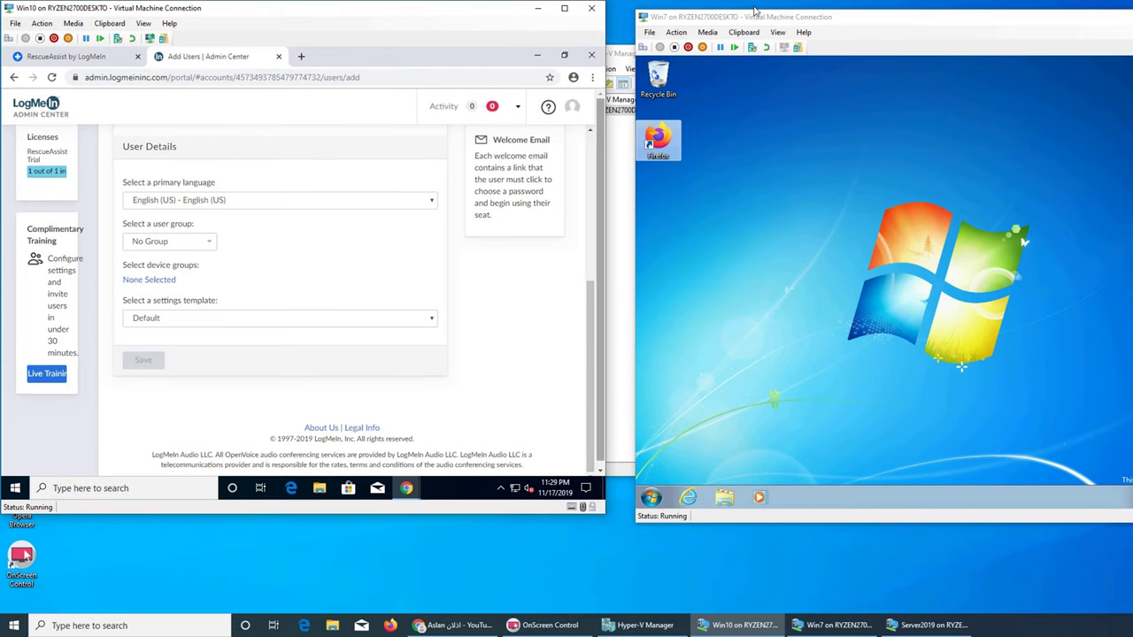
pyautogui.moveTo(799, 22); pyautogui.dragTo(786, 21)
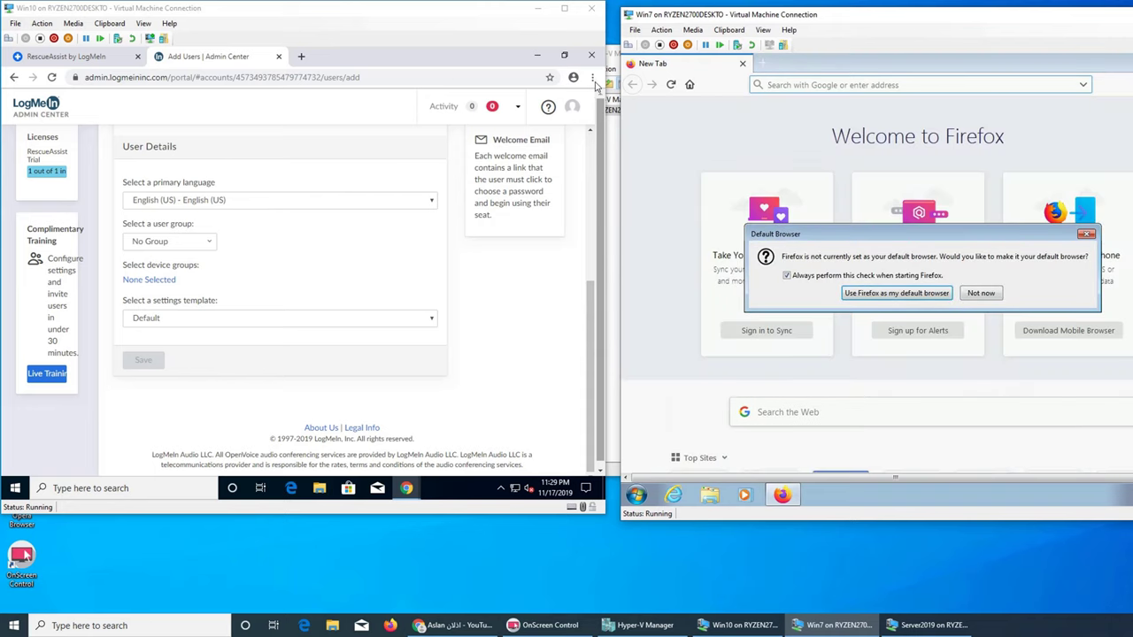
pyautogui.click(592, 77)
pyautogui.moveTo(535, 298)
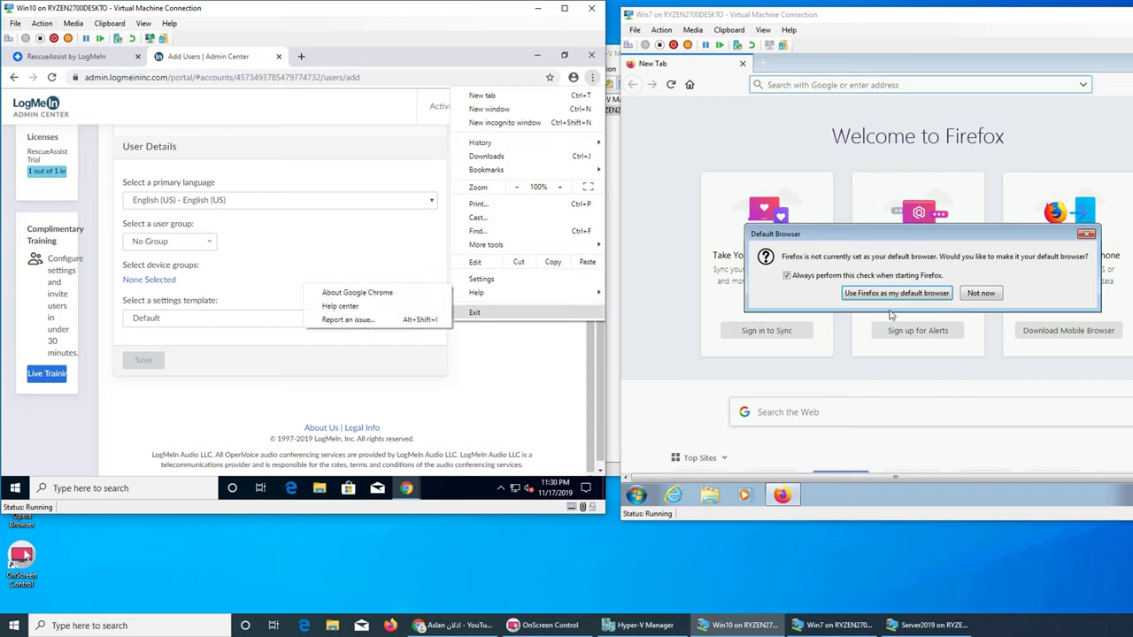
pyautogui.click(1087, 234)
pyautogui.moveTo(902, 20); pyautogui.dragTo(891, 16)
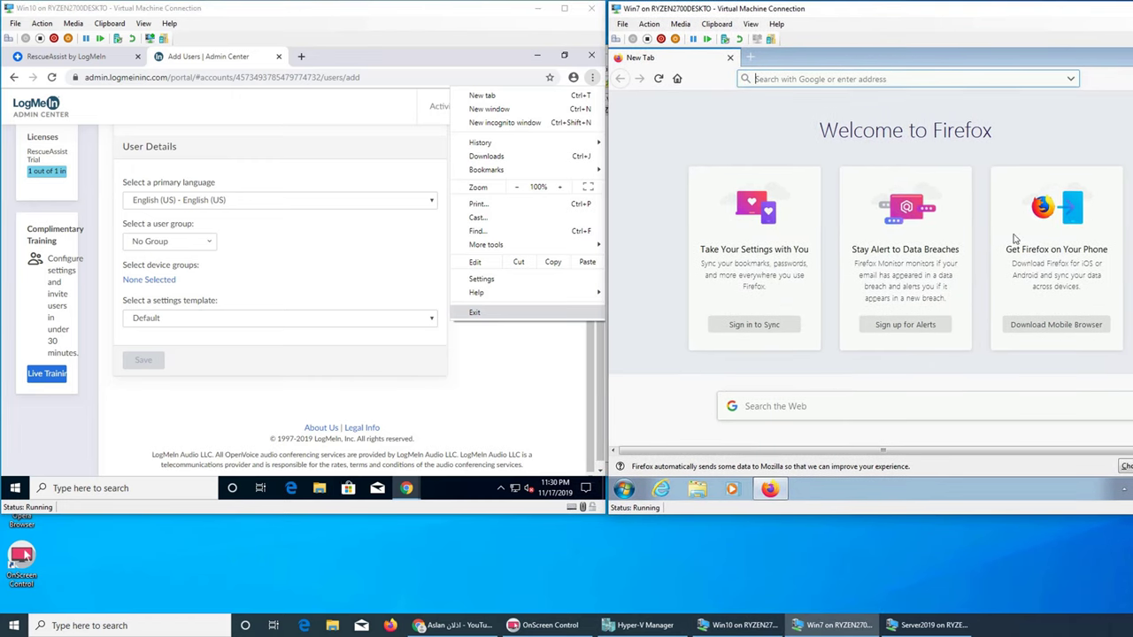
pyautogui.click(85, 63)
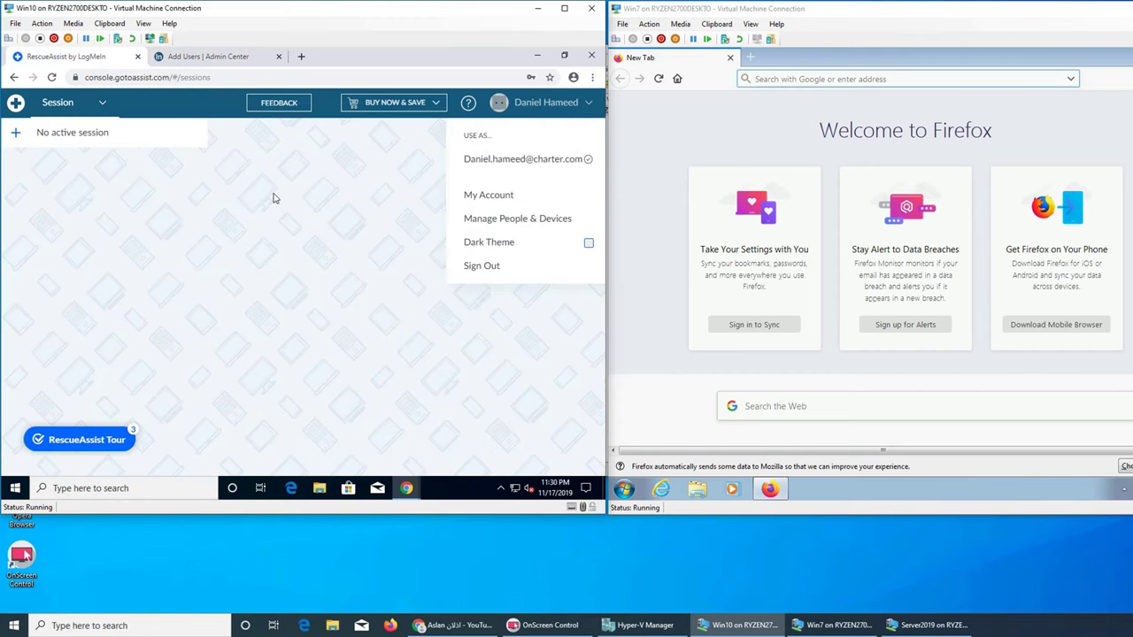
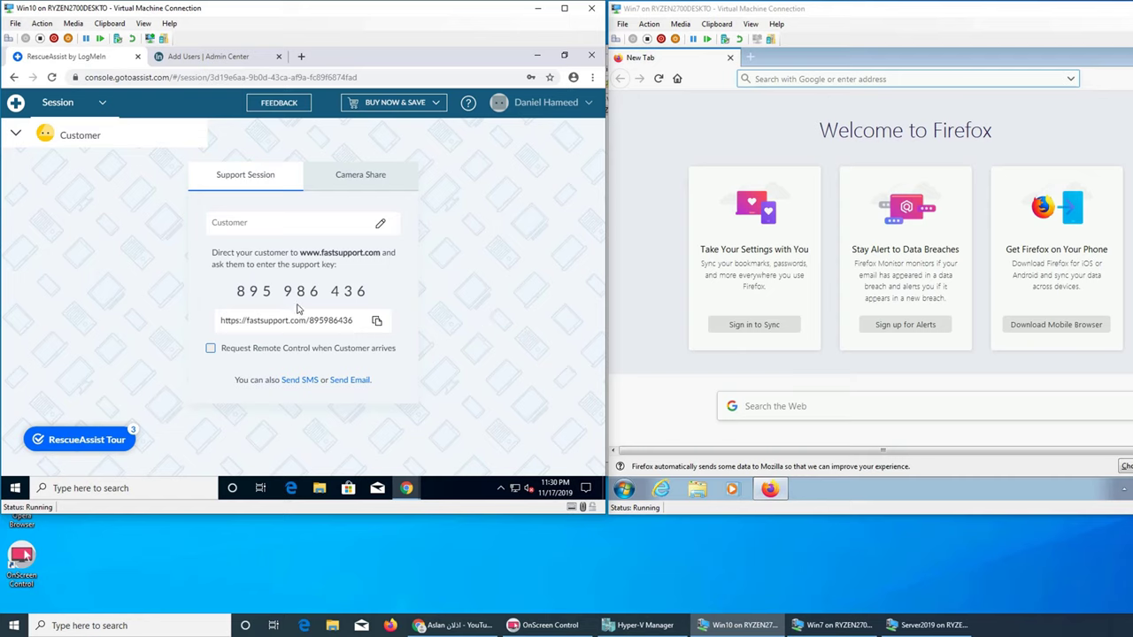
# - Load fastsupport.gotoassist.com in Firefox on the customer's Windows 7 machine
pyautogui.click(841, 81)
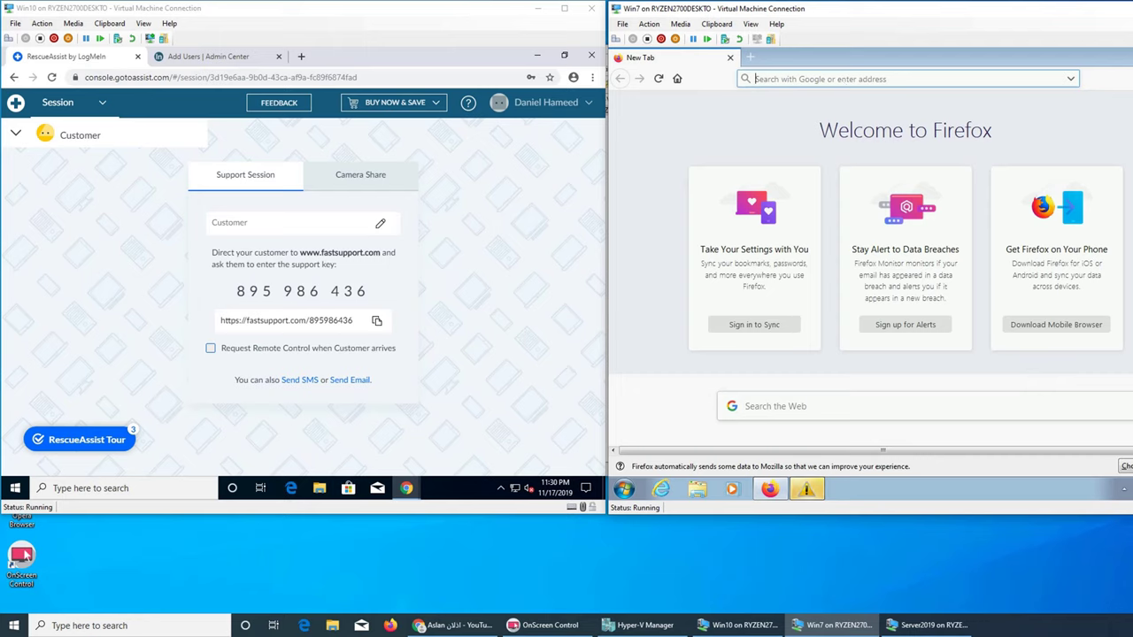
pyautogui.click(606, 442)
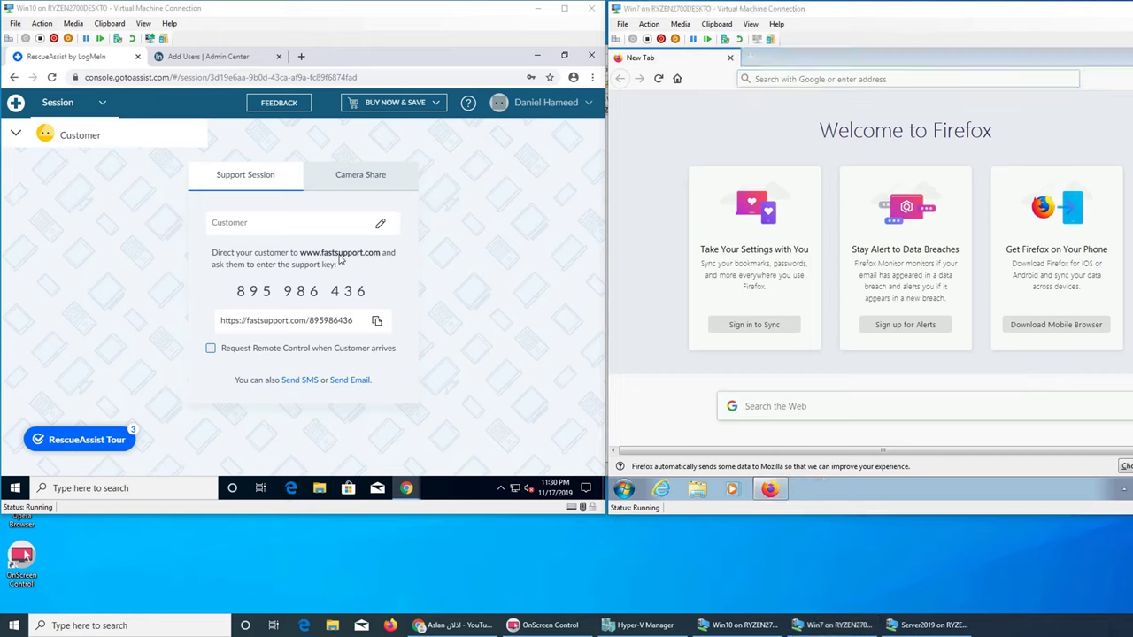
pyautogui.click(865, 81)
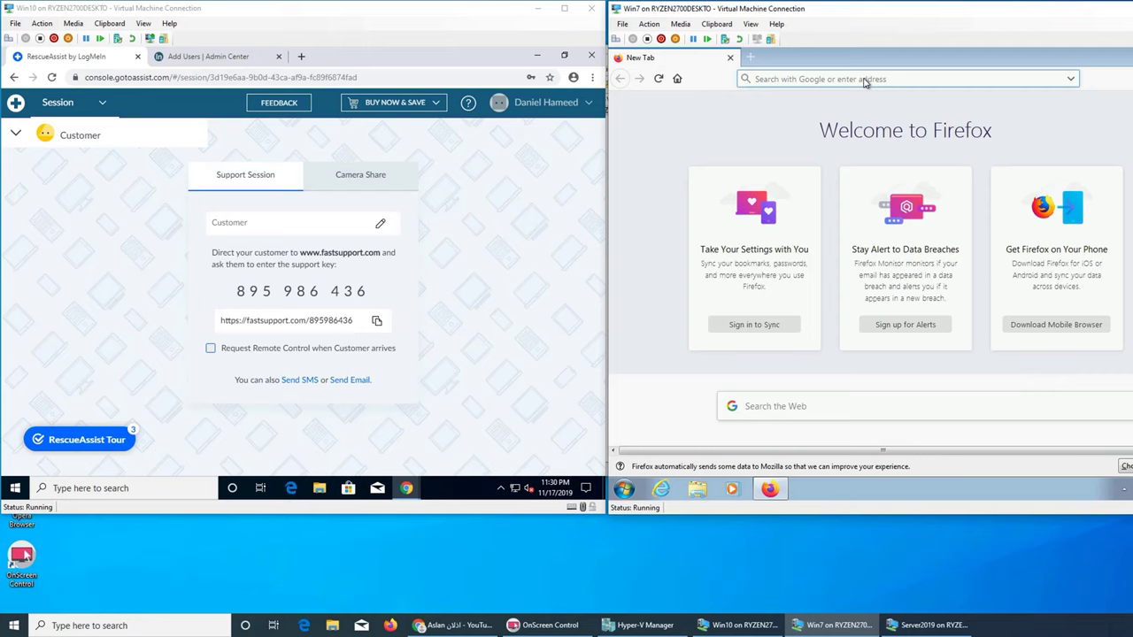
pyautogui.write('fa')
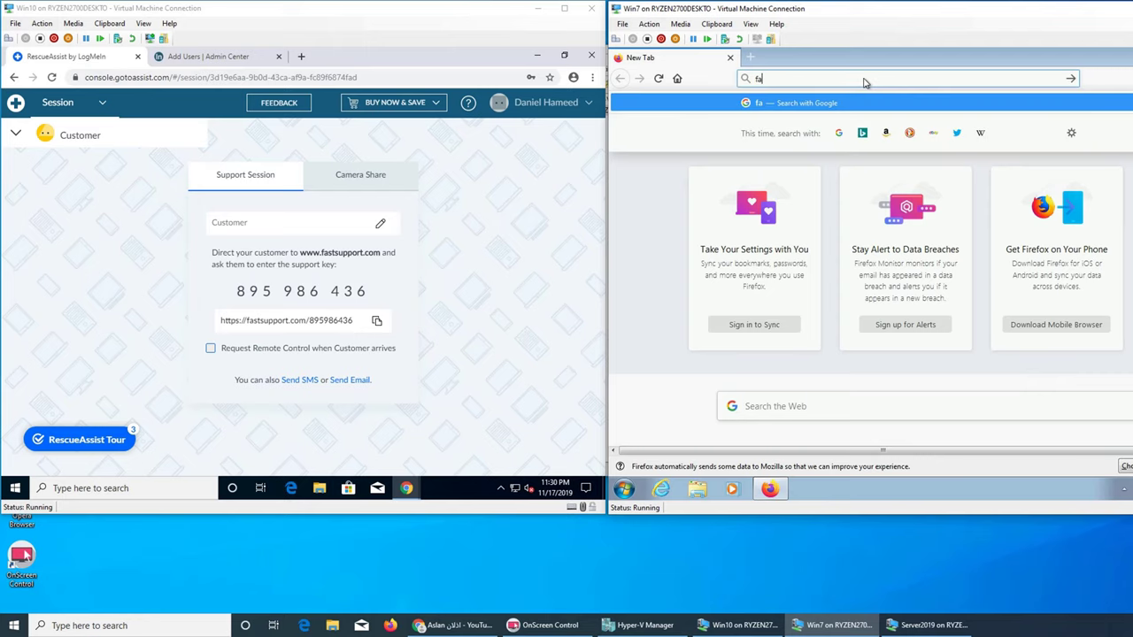
pyautogui.write('stsi[[pr')
pyautogui.press('BackSpace')
pyautogui.press('BackSpace')
pyautogui.press('BackSpace')
pyautogui.press('BackSpace')
pyautogui.press('BackSpace')
pyautogui.press('BackSpace')
pyautogui.press('BackSpace')
pyautogui.press('BackSpace')
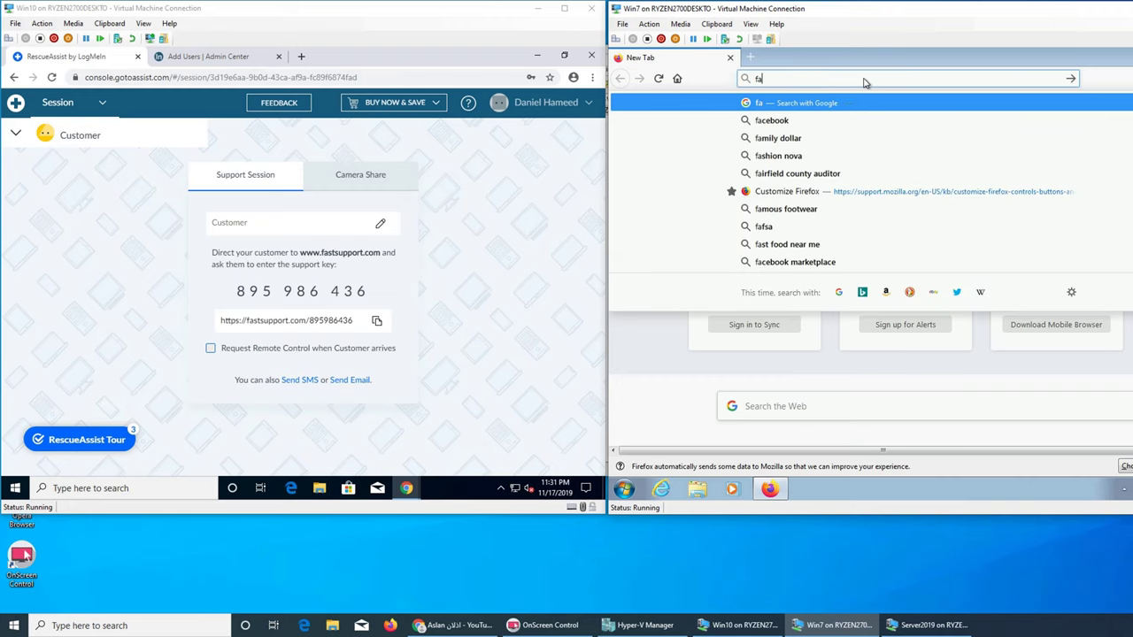
pyautogui.write('st')
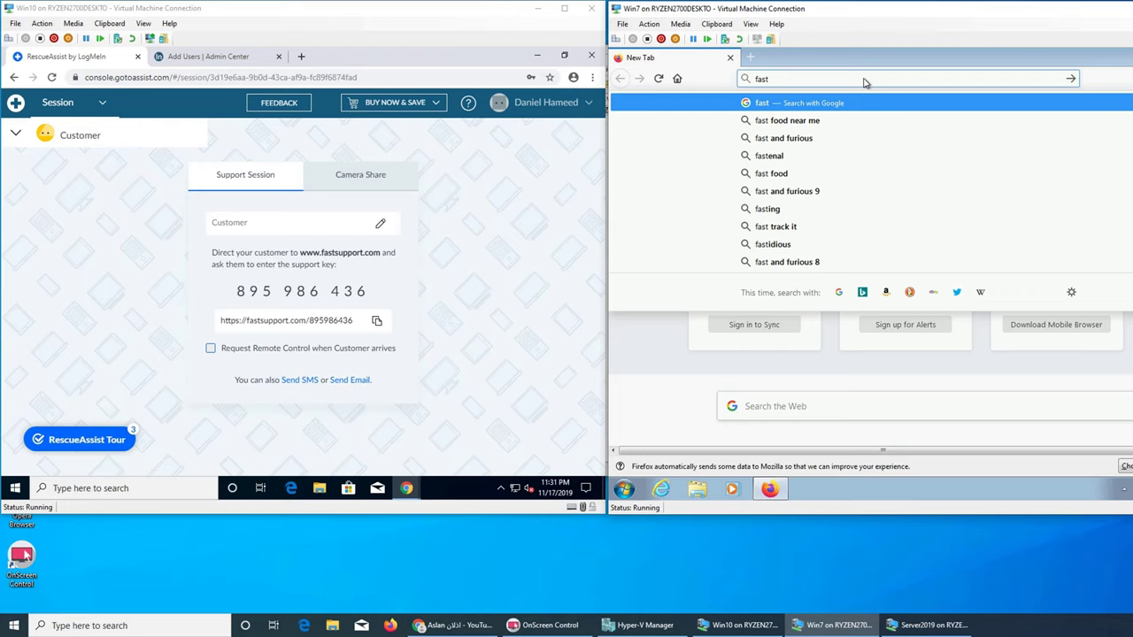
pyautogui.write('su')
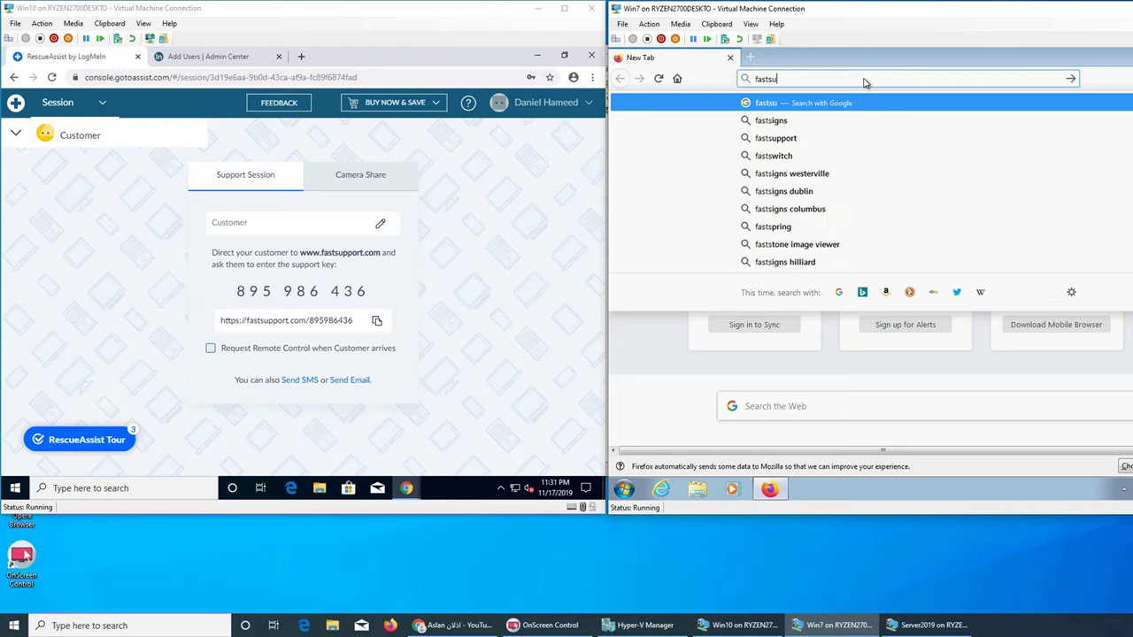
pyautogui.write('pport')
pyautogui.press('Return')
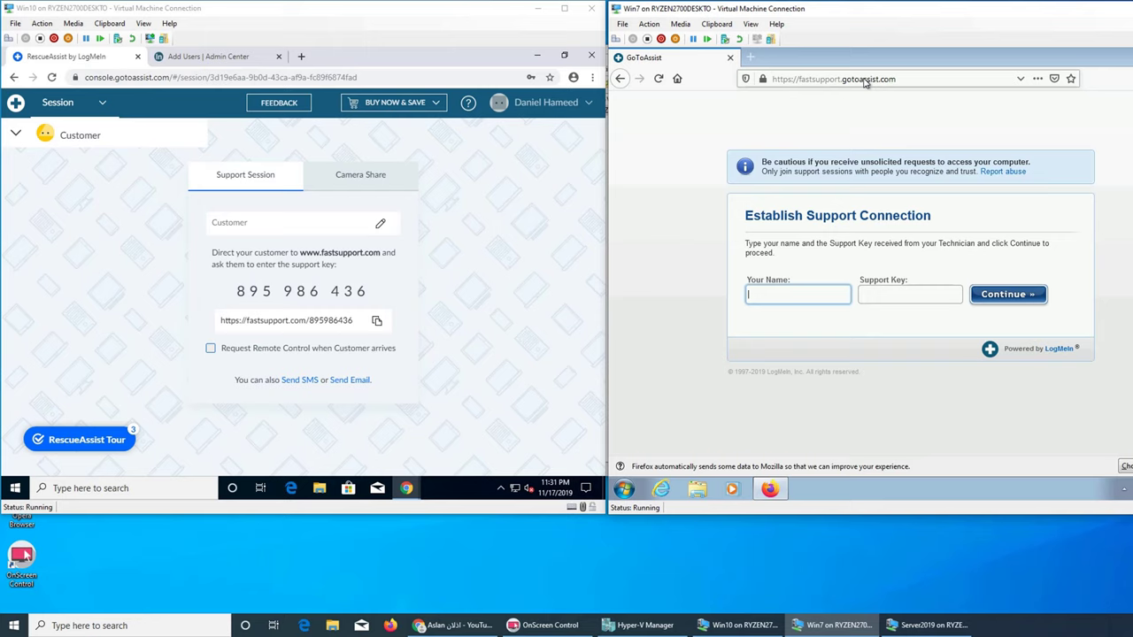
# - Enter the customer's name and the support key, then continue to join the session
pyautogui.press('Tab')
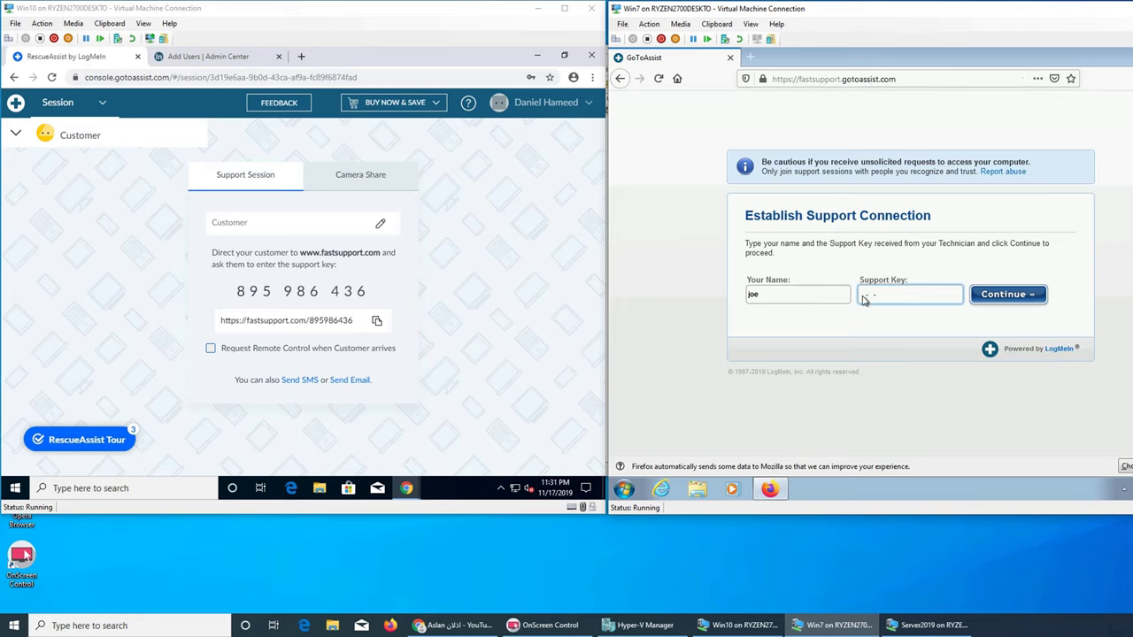
pyautogui.press('BackSpace')
pyautogui.press('BackSpace')
pyautogui.press('BackSpace')
pyautogui.click(1014, 300)
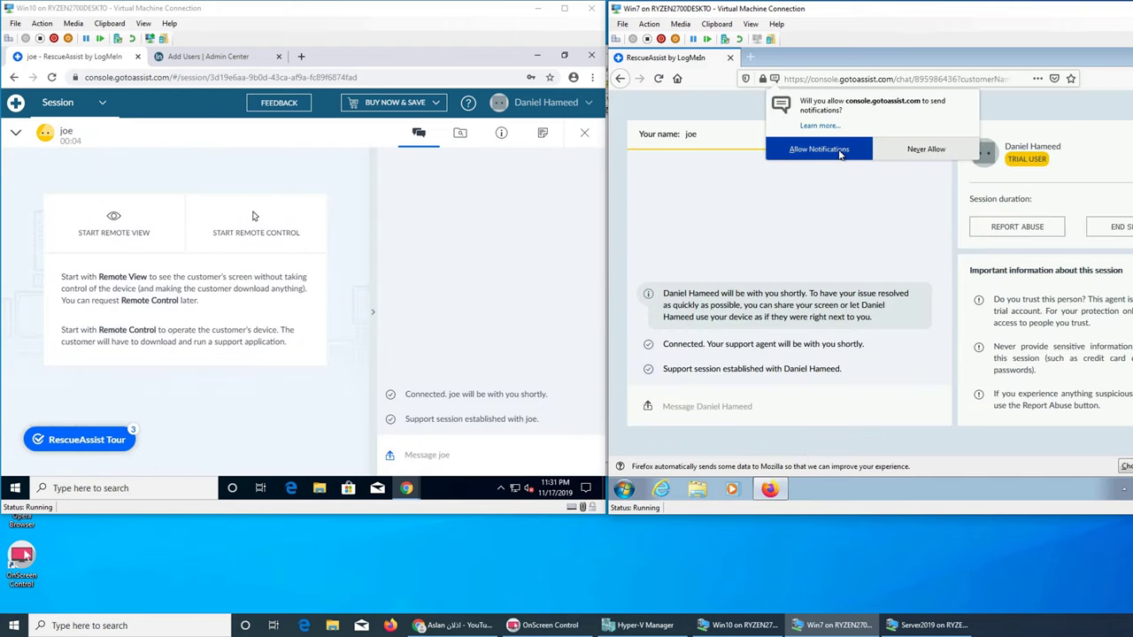
# - Allow notifications for the chat page and reposition the customer's VM window
pyautogui.click(839, 158)
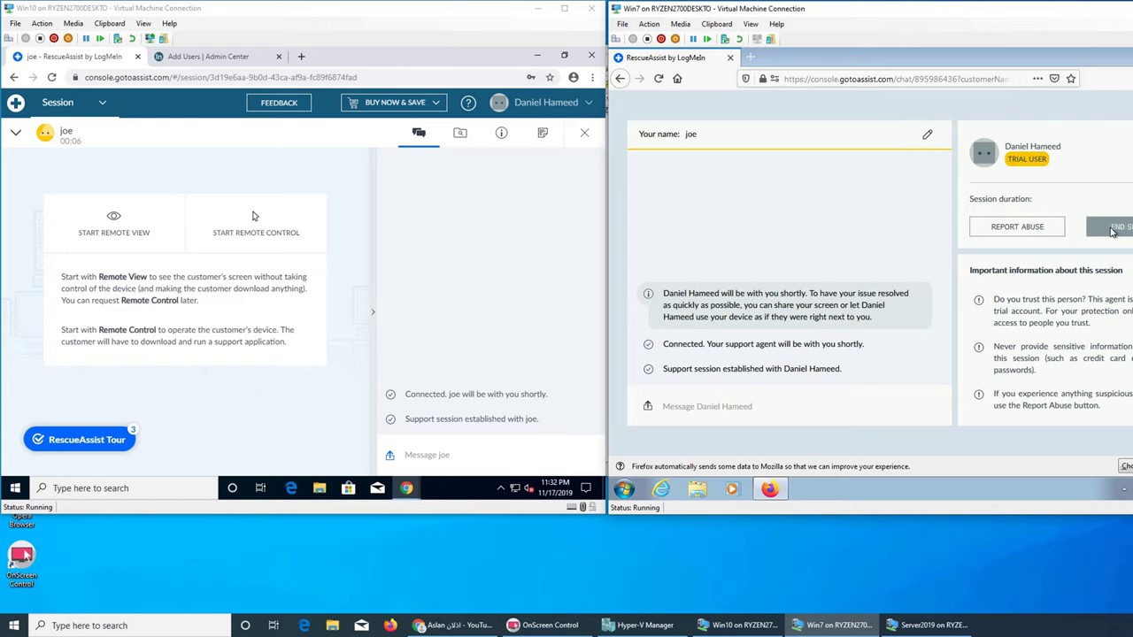
pyautogui.moveTo(929, 15); pyautogui.dragTo(847, 16)
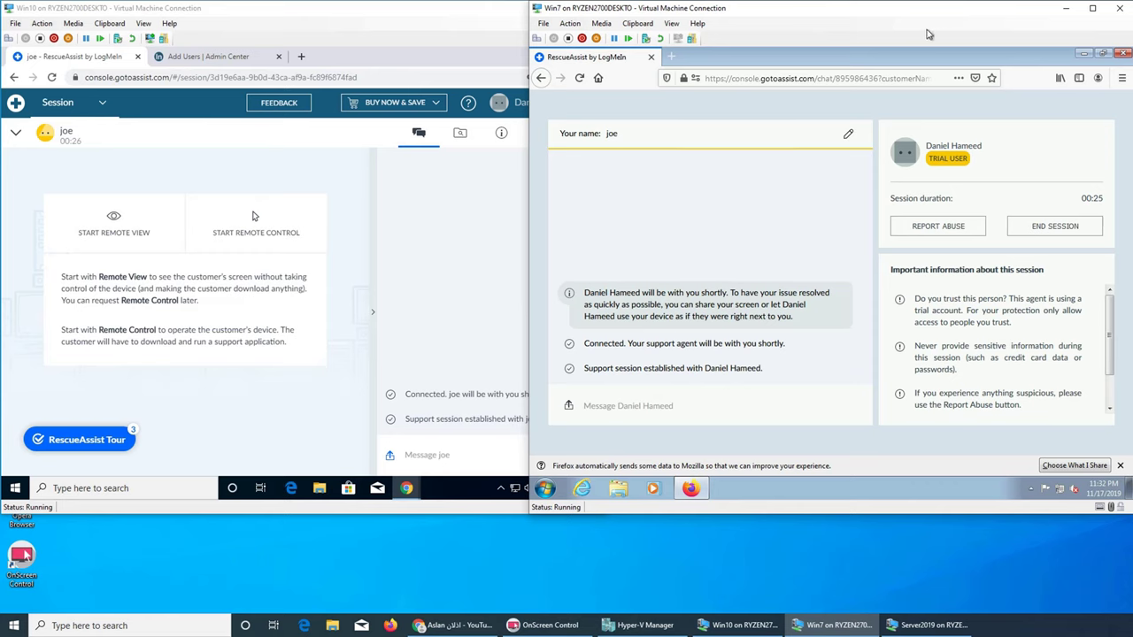
pyautogui.moveTo(902, 21); pyautogui.dragTo(979, 21)
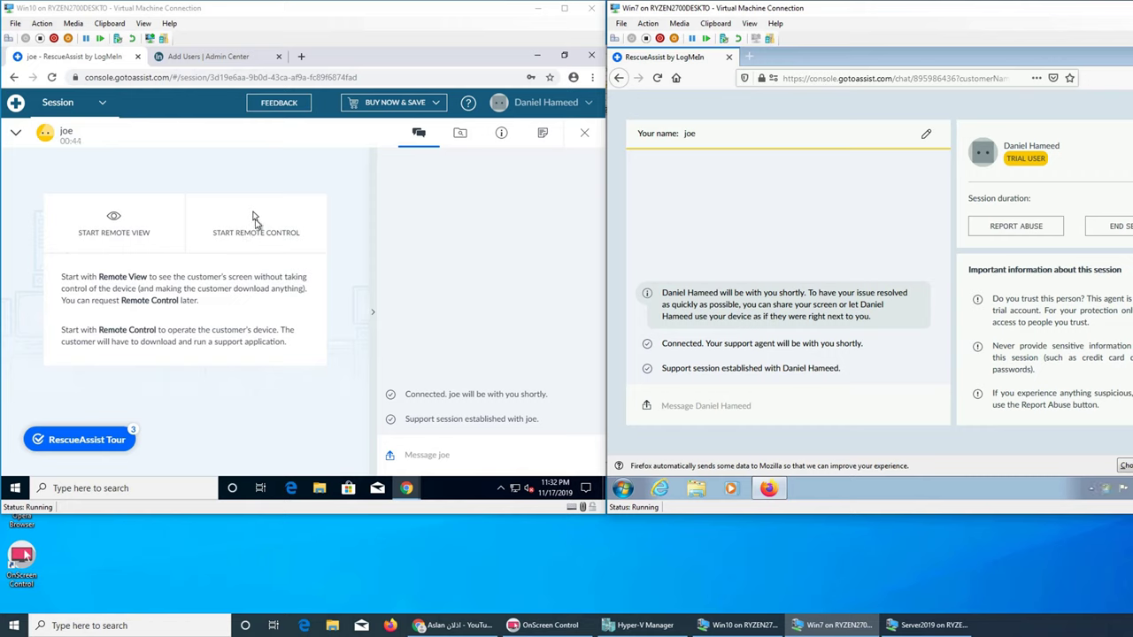
# - Start remote control, then download, save and run RescueAssist.exe on the customer's side
pyautogui.click(254, 222)
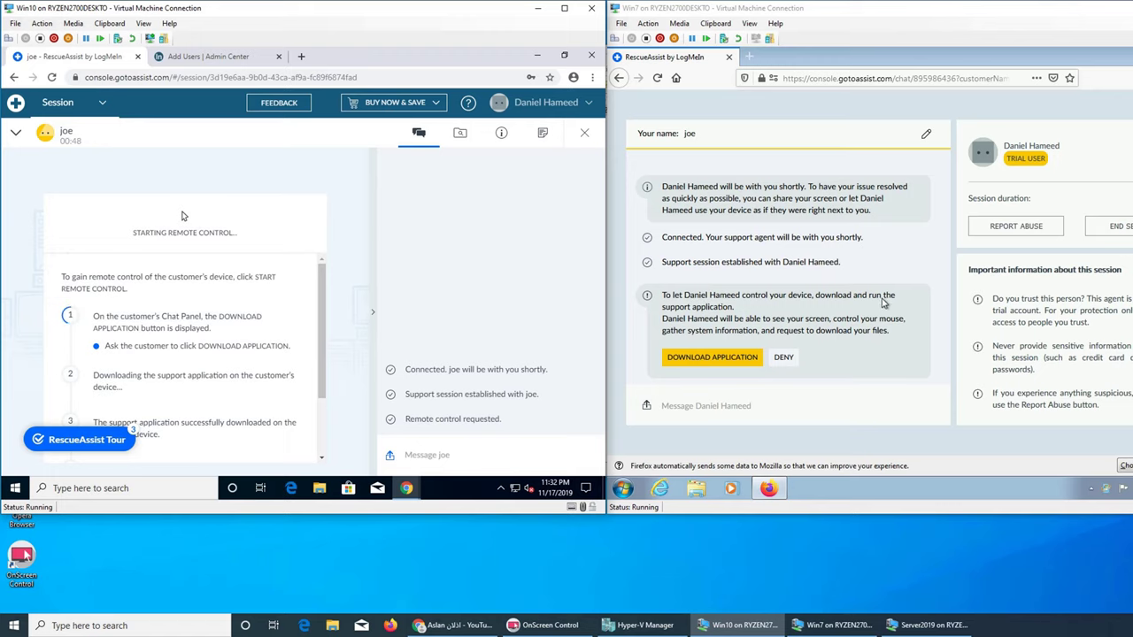
pyautogui.click(721, 358)
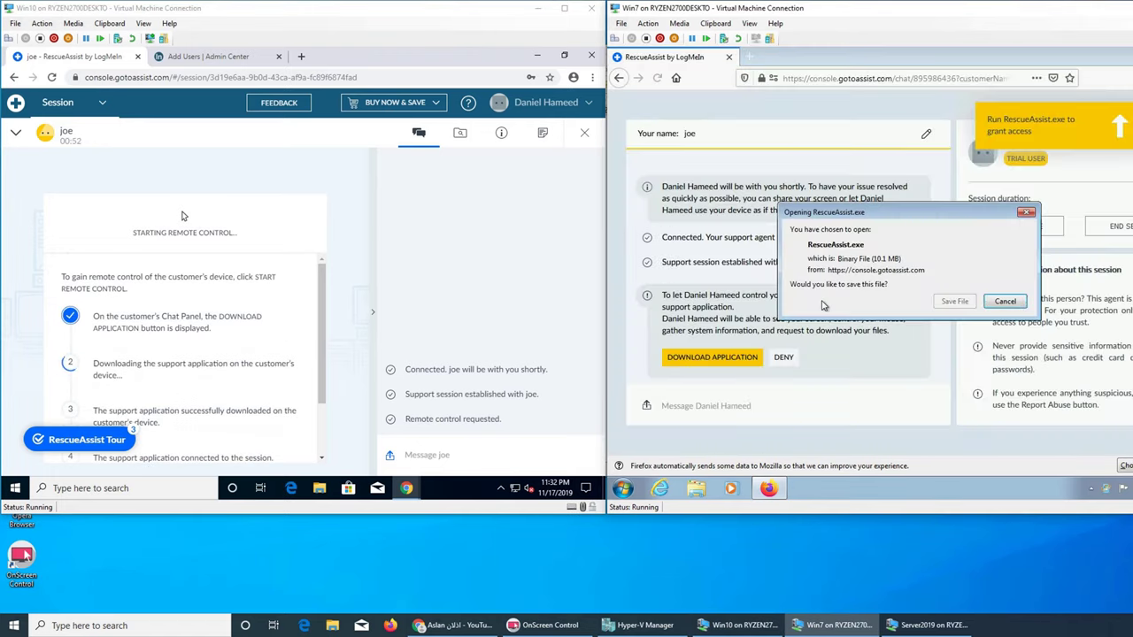
pyautogui.click(953, 302)
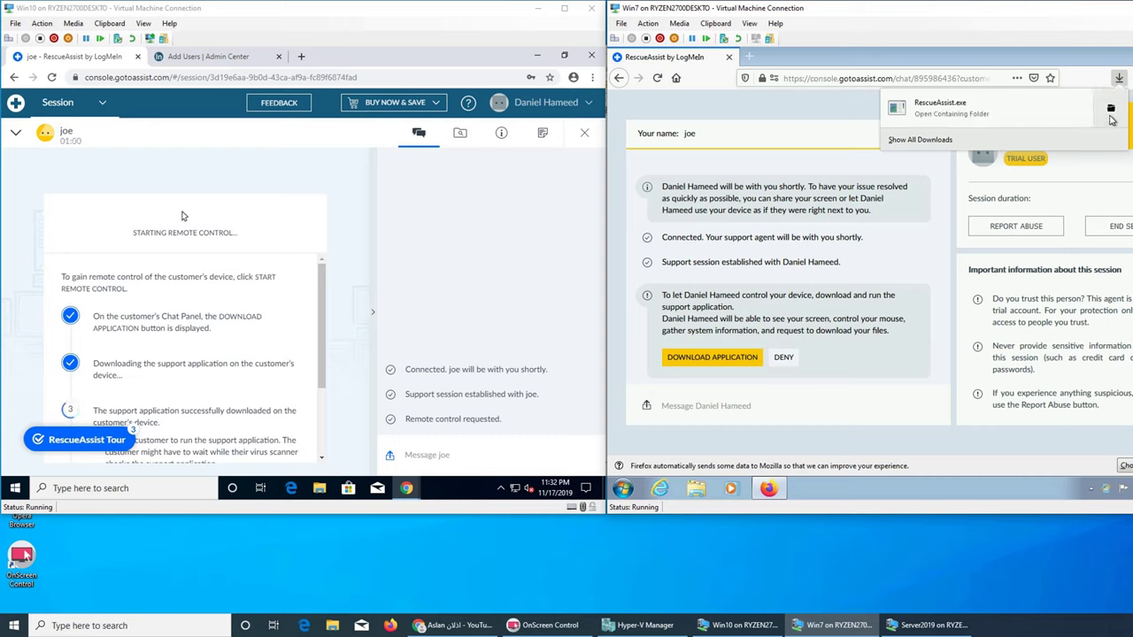
pyautogui.click(1062, 108)
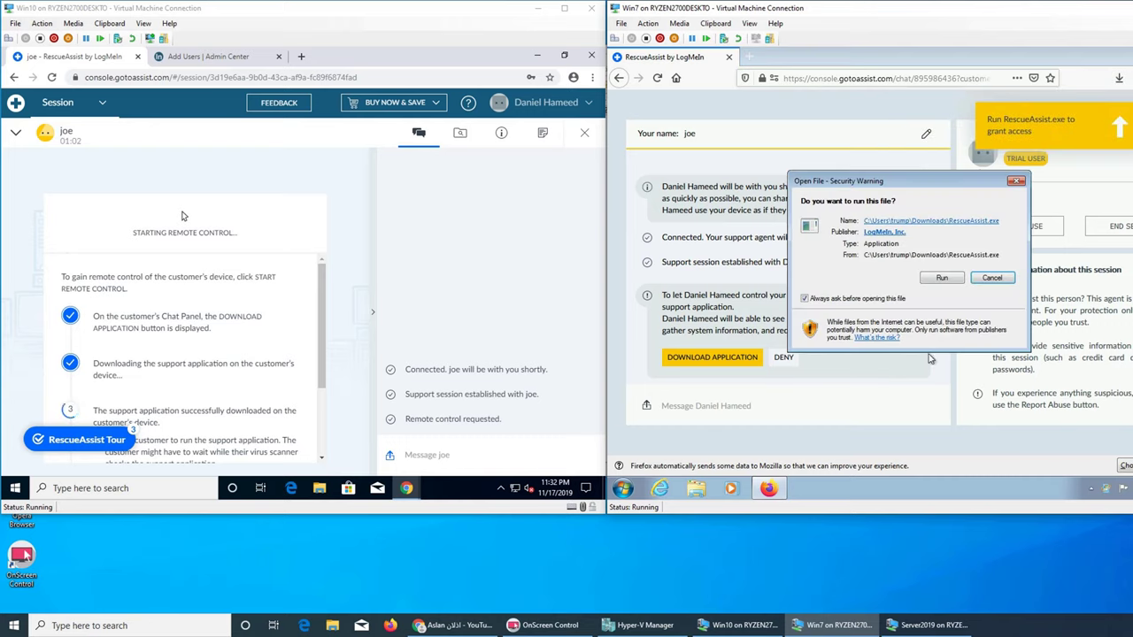
pyautogui.click(942, 278)
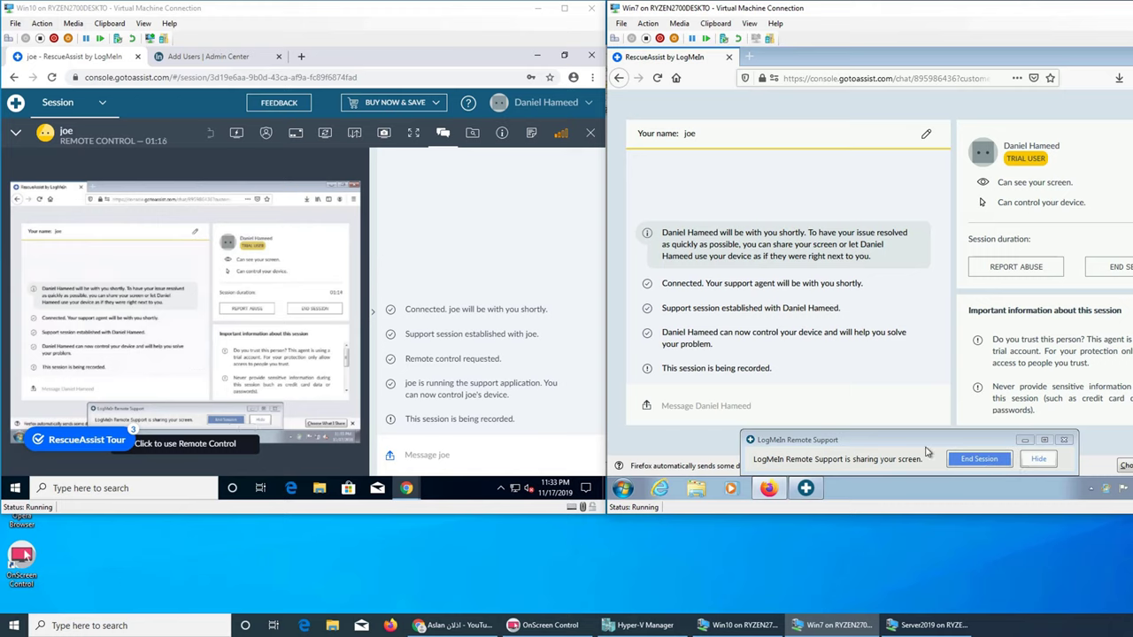
# - Minimize the customer's browser and screen-sharing notice, and cancel the end-session prompt
pyautogui.click(957, 463)
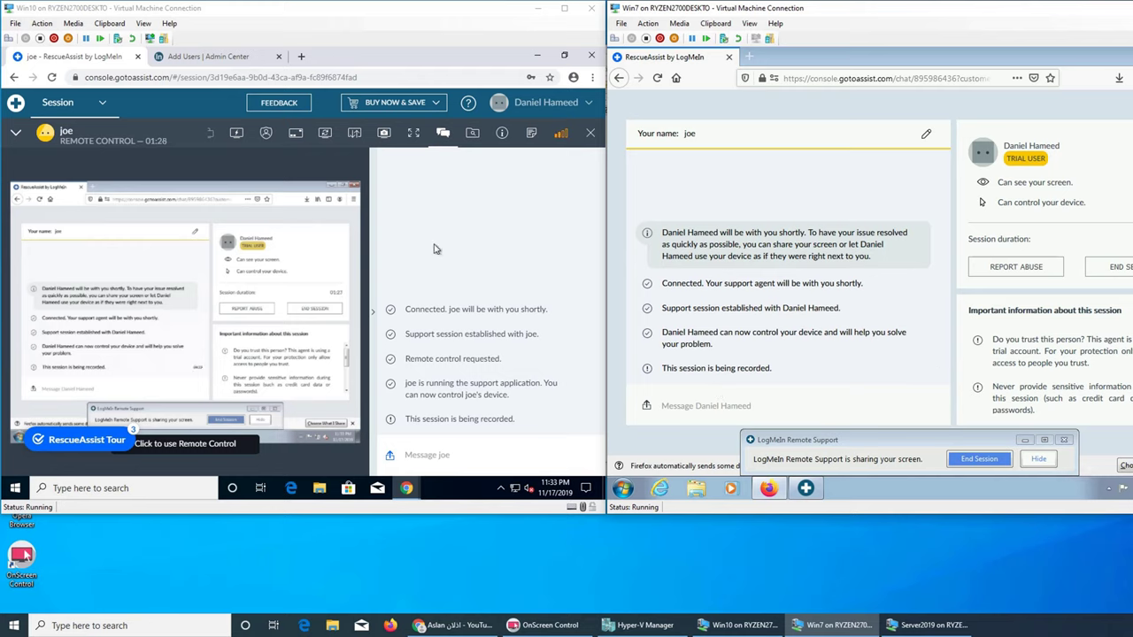
pyautogui.click(226, 244)
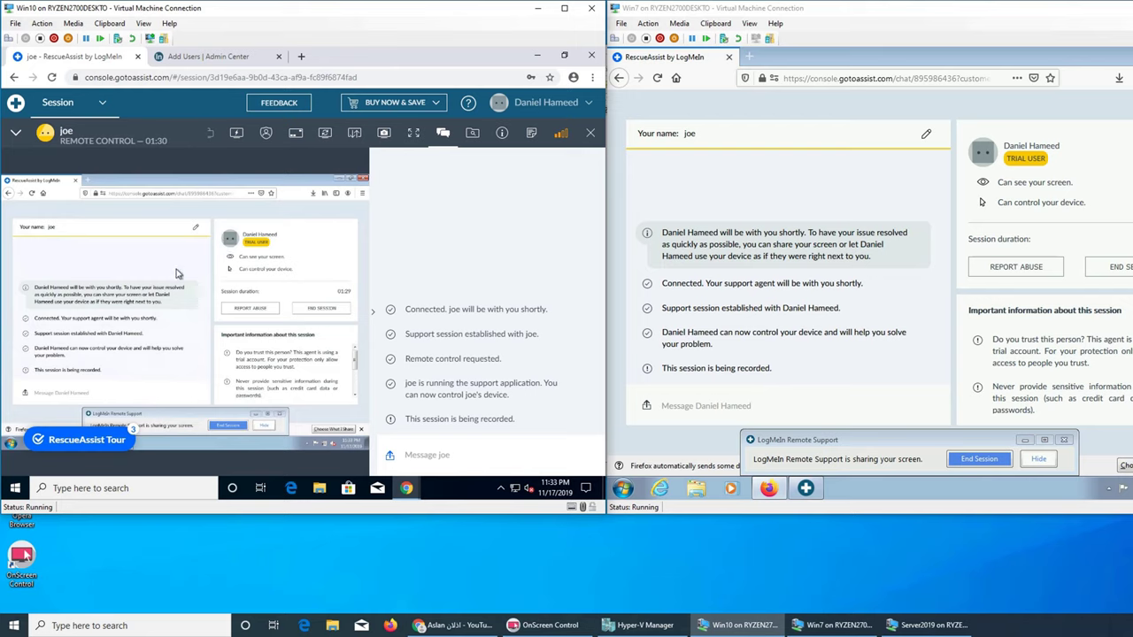
pyautogui.click(339, 180)
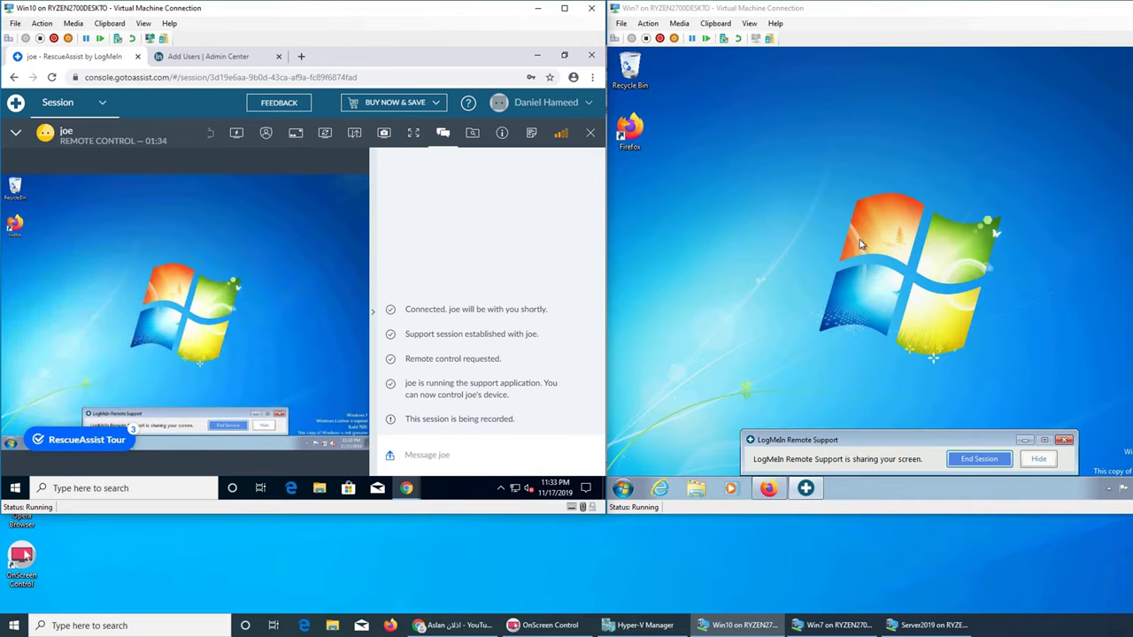
pyautogui.click(257, 416)
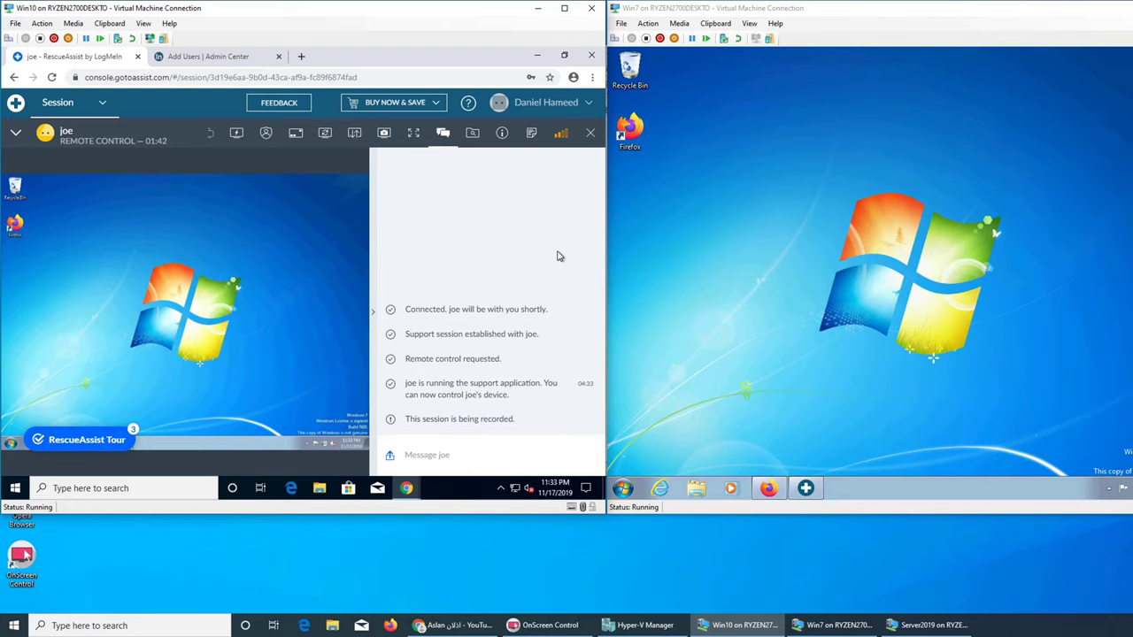
pyautogui.click(590, 134)
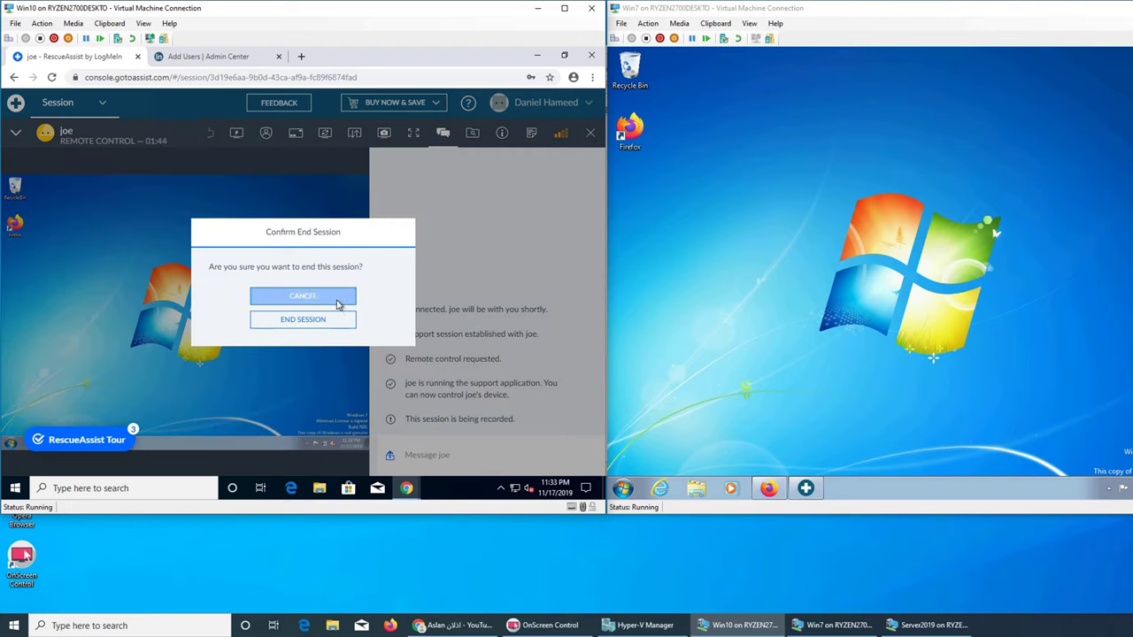
pyautogui.click(340, 297)
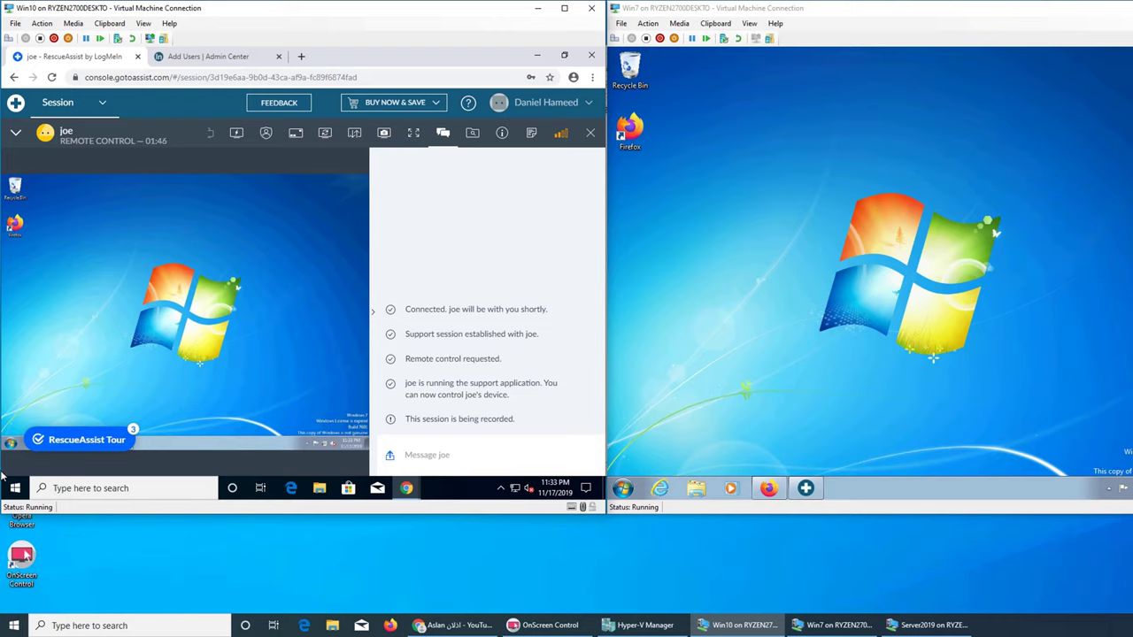
# - Open and then close the RescueAssist product tour checklist
pyautogui.click(133, 434)
pyautogui.click(133, 431)
pyautogui.click(64, 443)
pyautogui.click(71, 440)
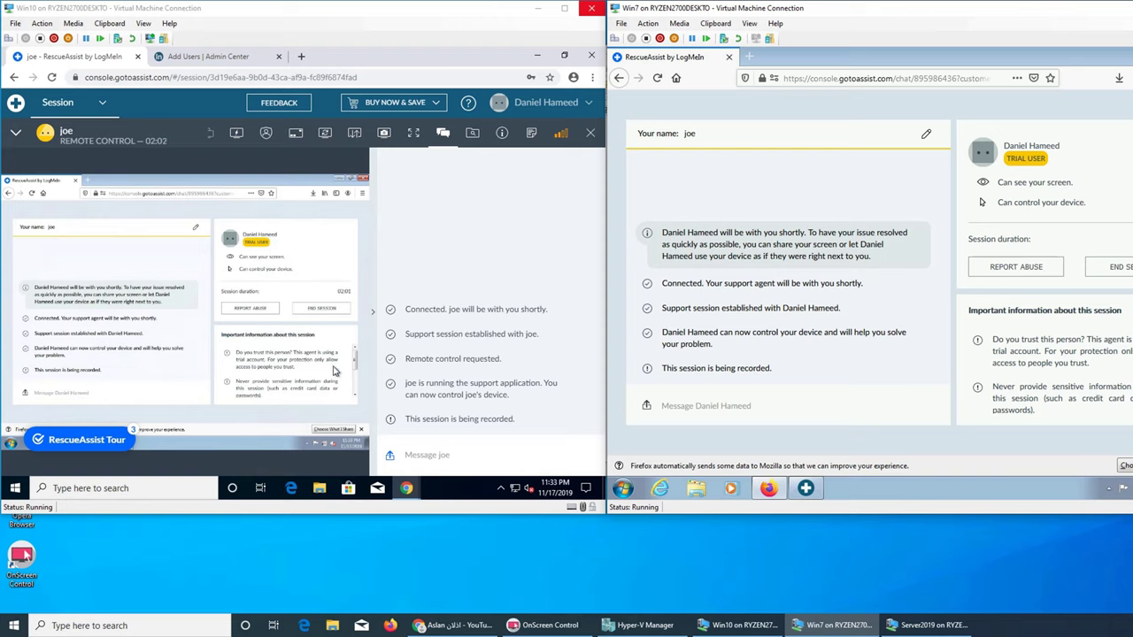
# - Load msn in the customer's Firefox and open the Microsoft sign-in page
pyautogui.click(227, 196)
pyautogui.click(221, 196)
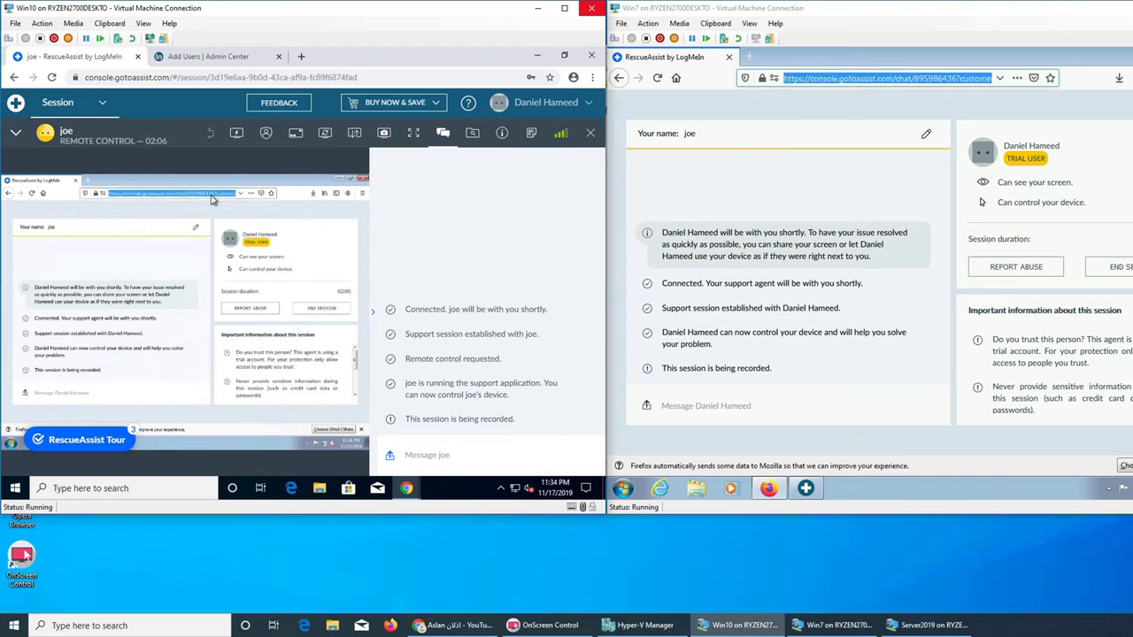
pyautogui.write('msn')
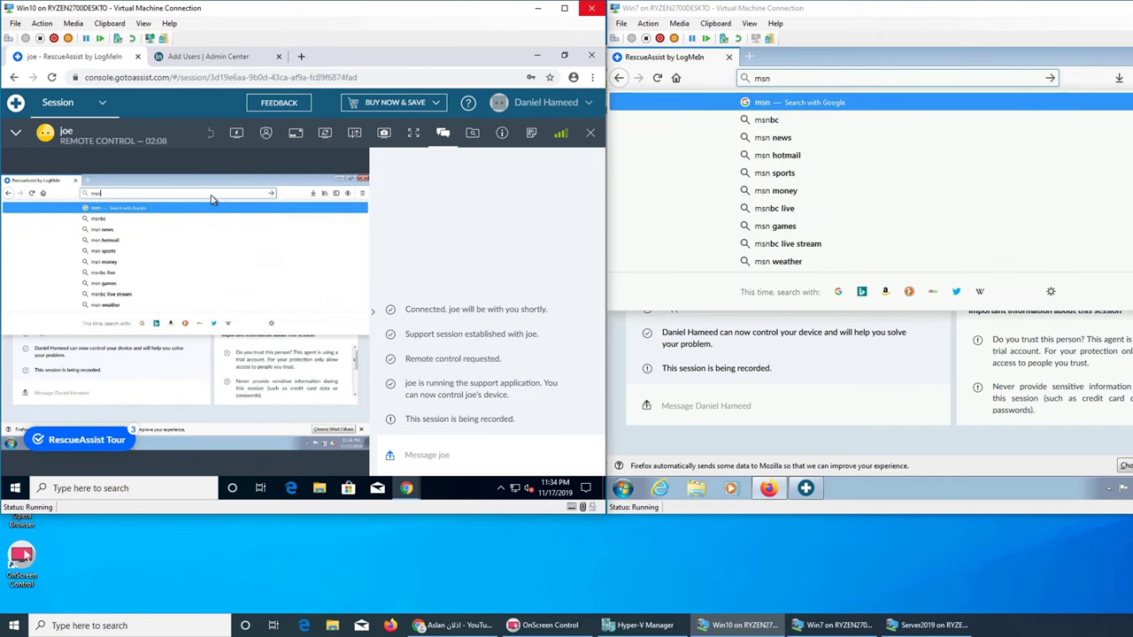
pyautogui.press('Return')
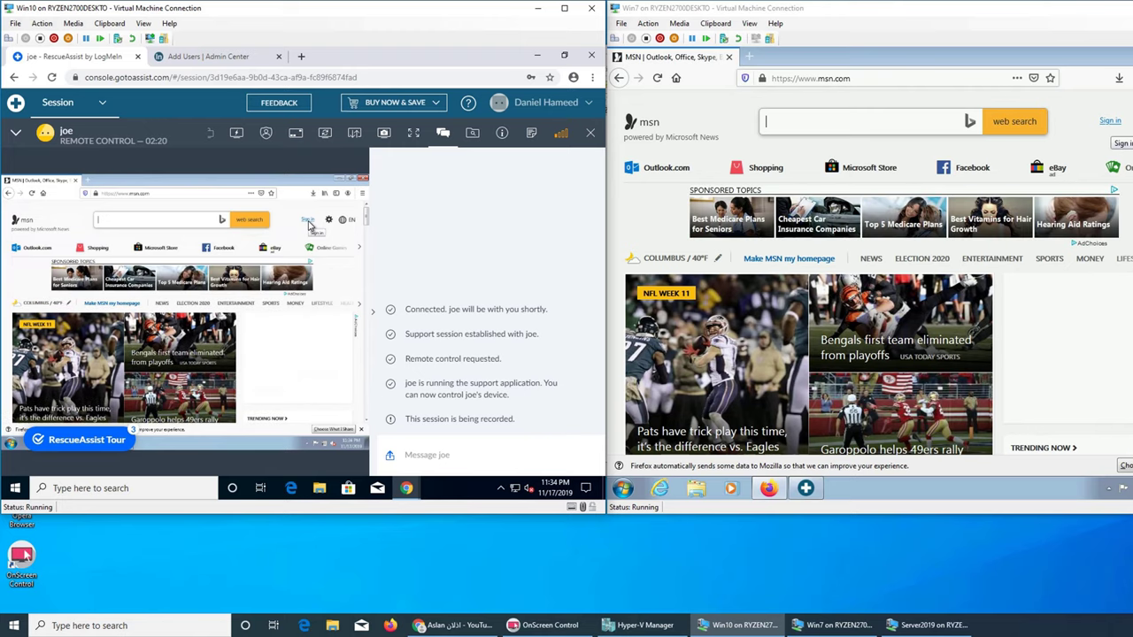
pyautogui.click(308, 222)
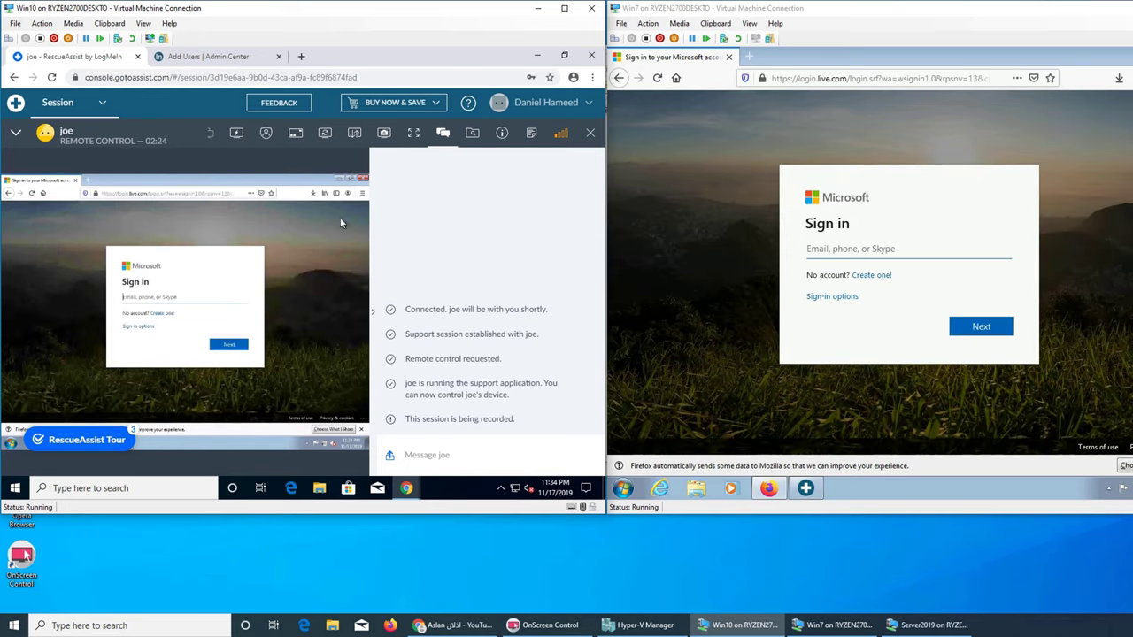
# - Zoom the sign-in page in three steps, then back out to 100%
pyautogui.click(362, 195)
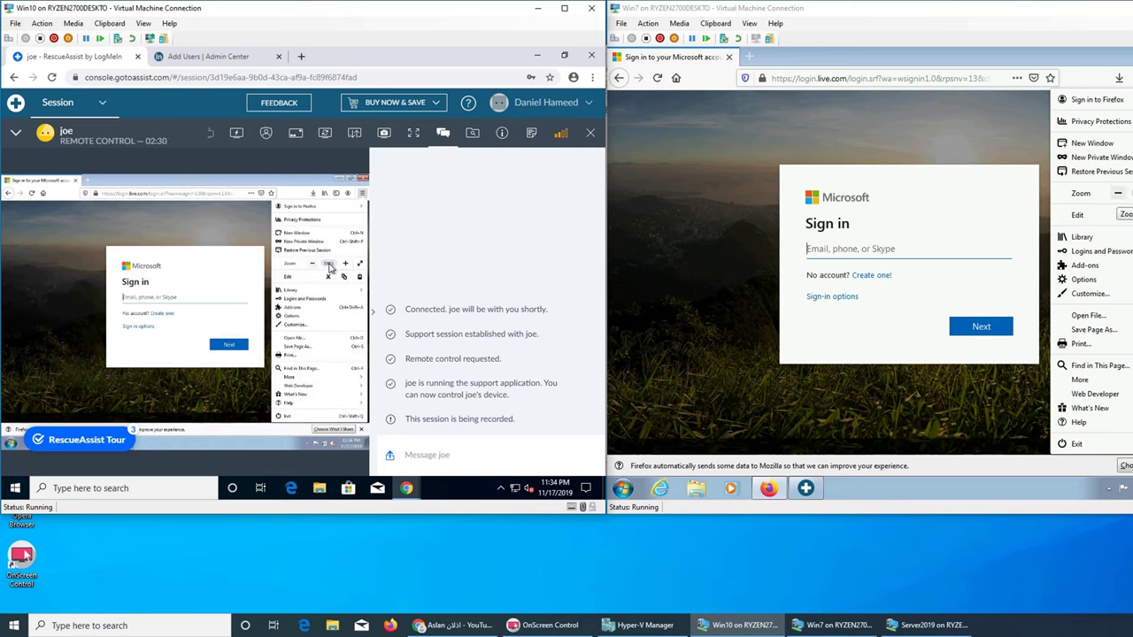
pyautogui.click(345, 265)
pyautogui.click(346, 264)
pyautogui.click(345, 265)
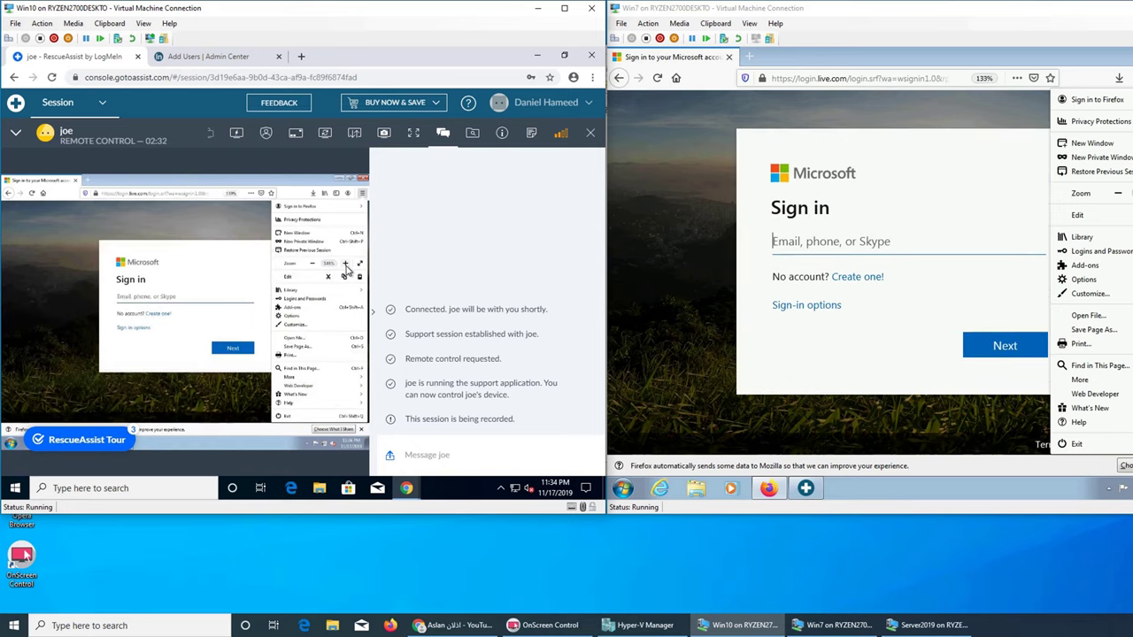
pyautogui.click(315, 266)
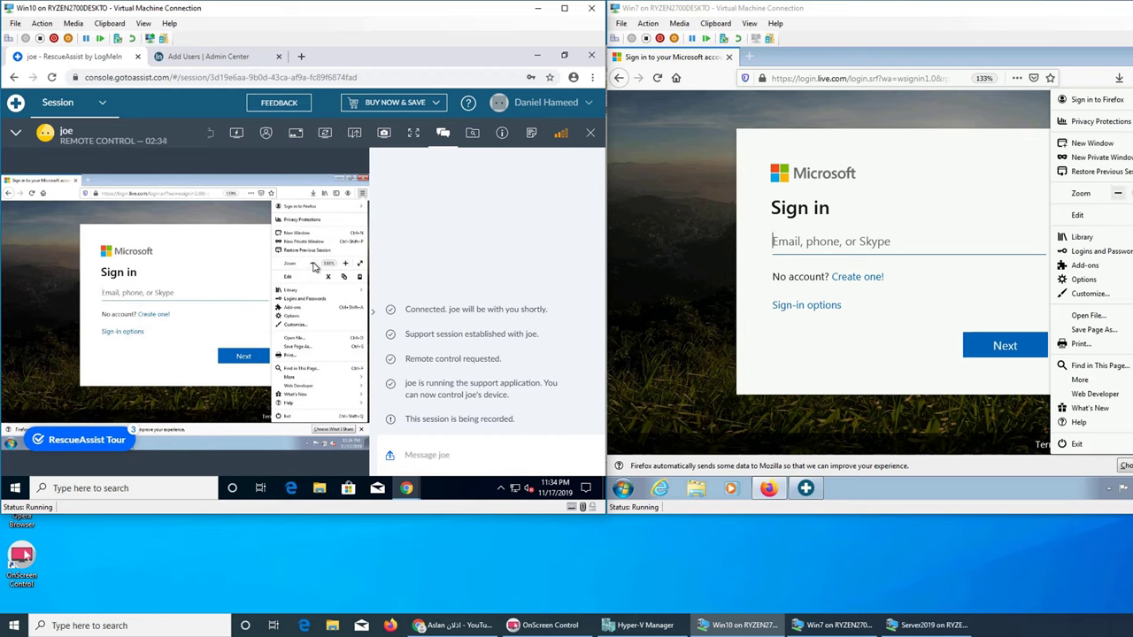
pyautogui.click(315, 266)
pyautogui.click(315, 267)
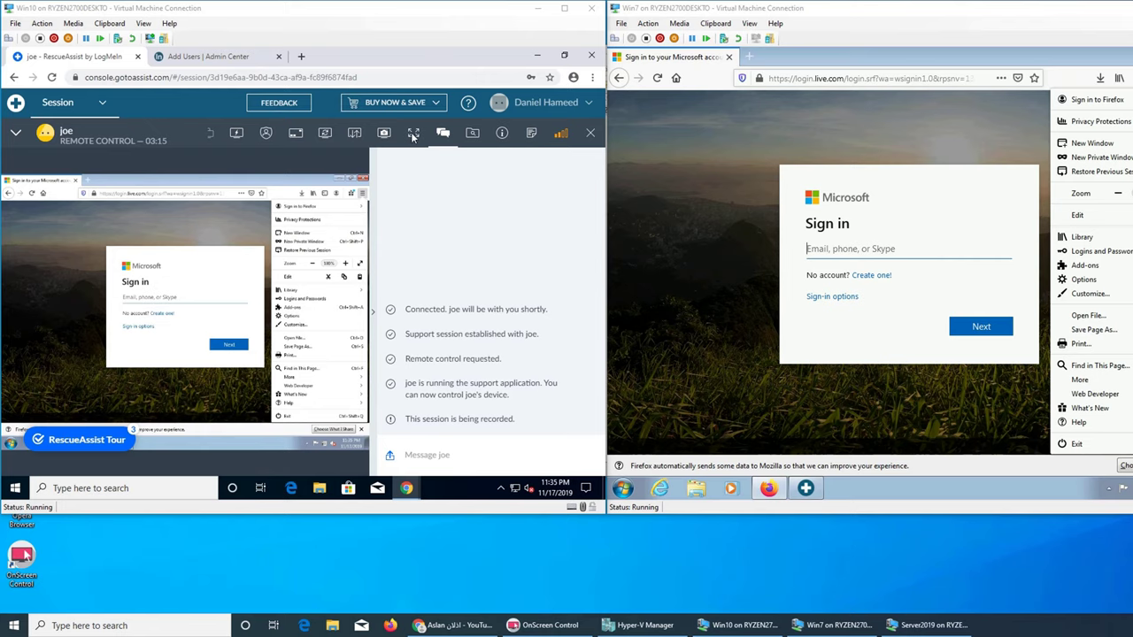
# - Add the customer's computer as device WIN7-PC and close the credentials request
pyautogui.click(237, 133)
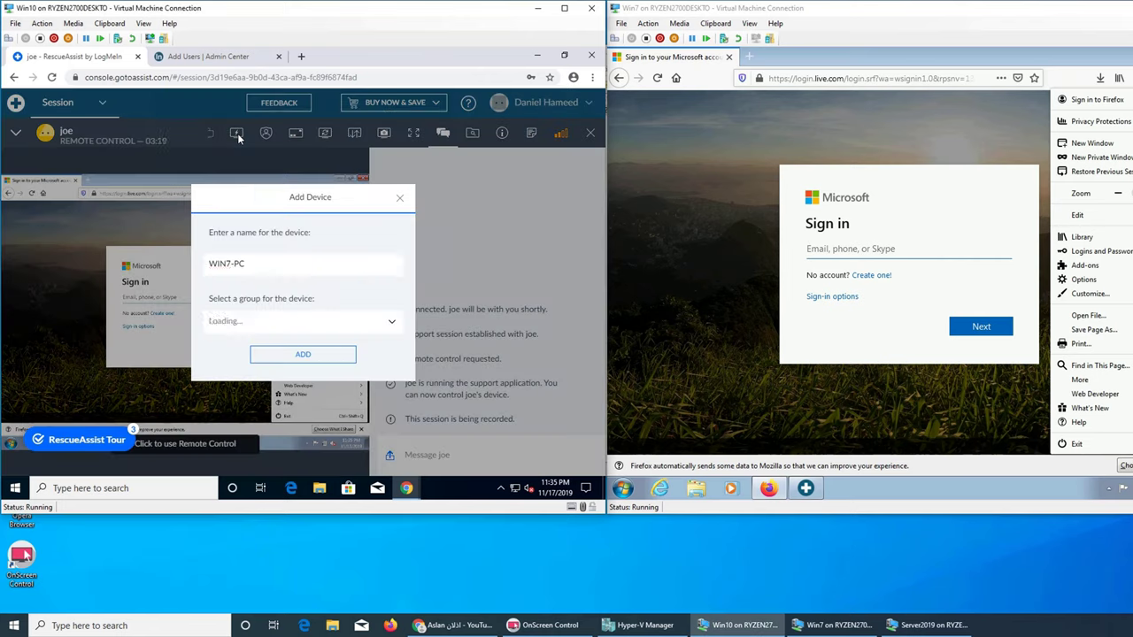
pyautogui.click(399, 198)
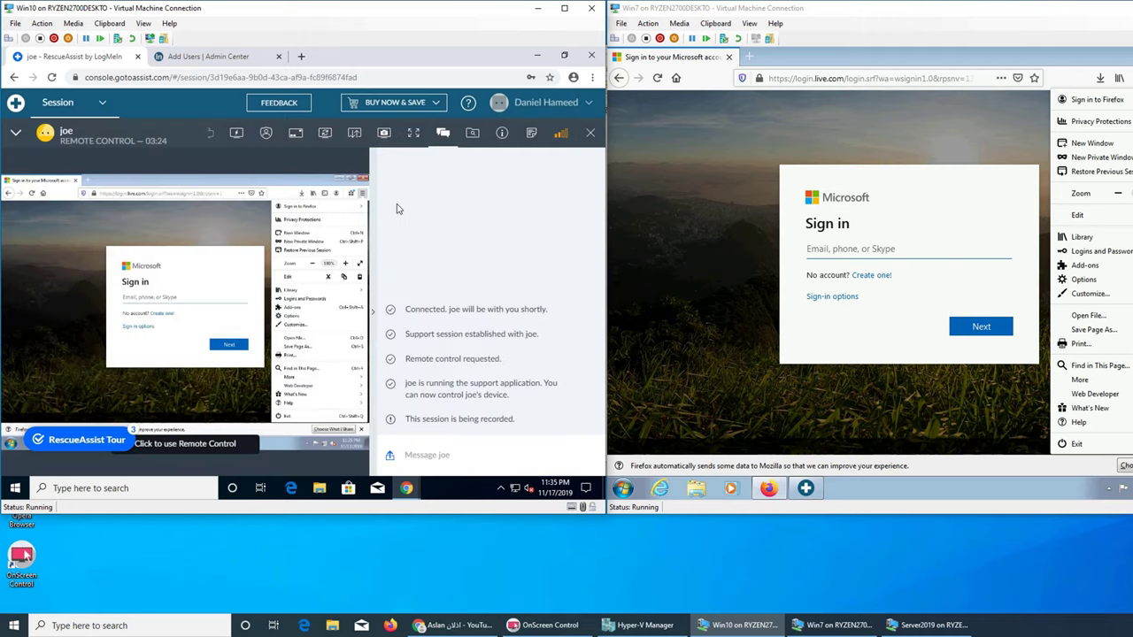
pyautogui.click(236, 133)
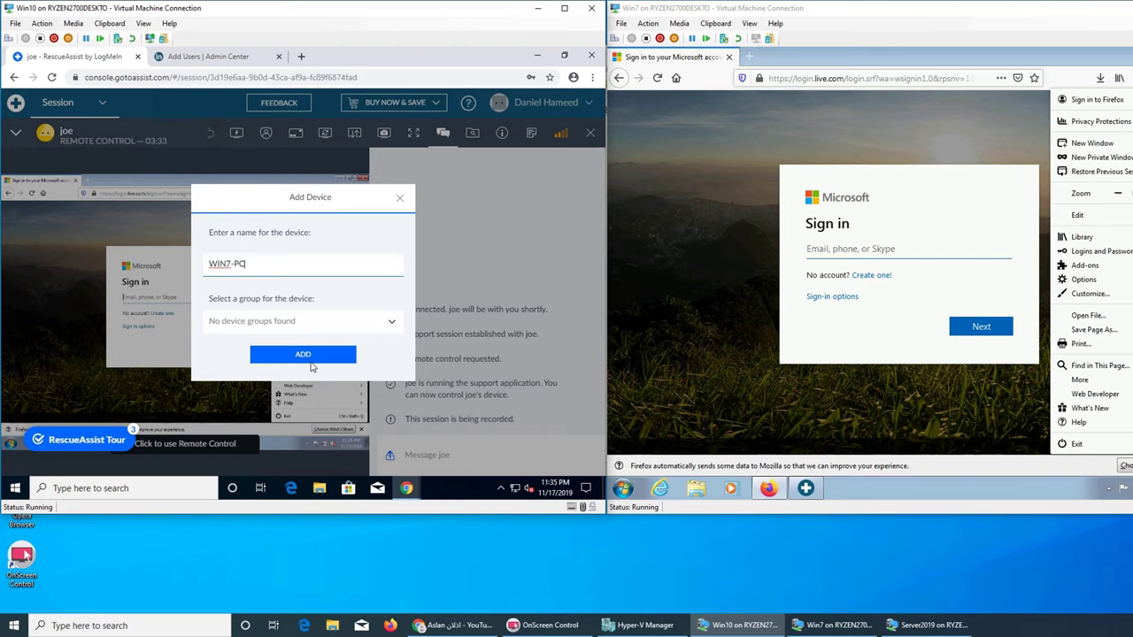
pyautogui.click(310, 361)
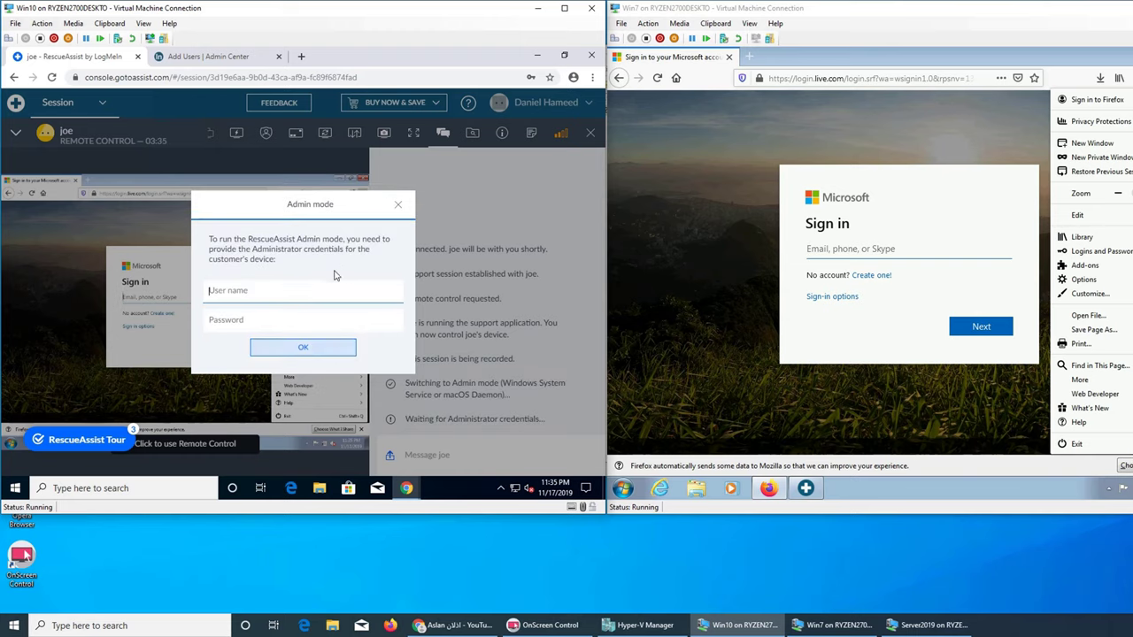
pyautogui.click(397, 204)
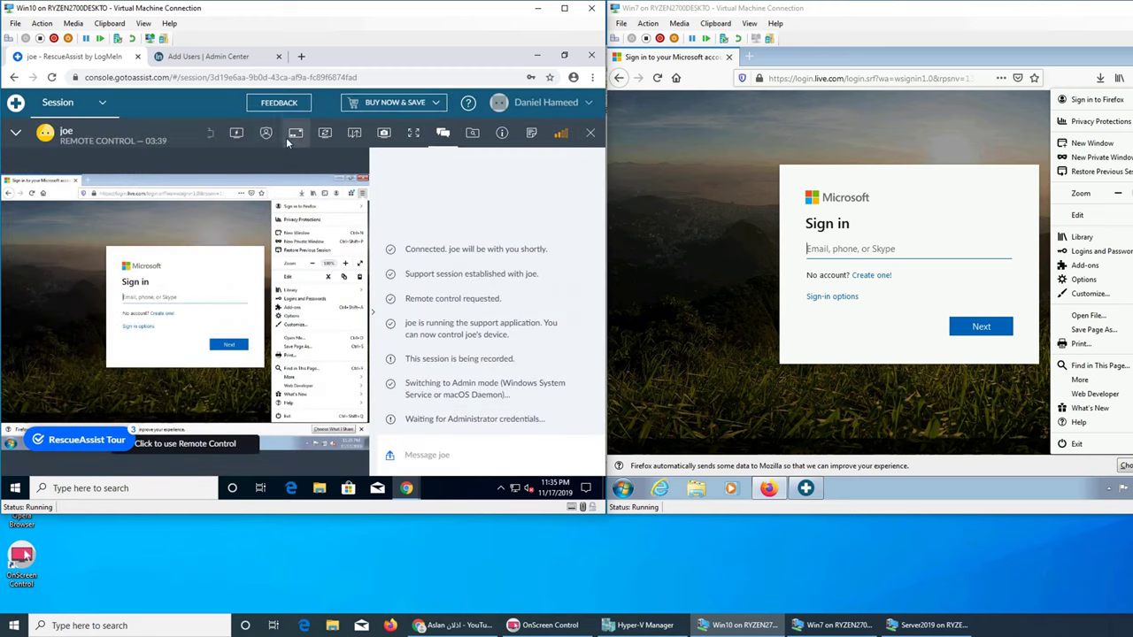
# - Request Admin mode, acknowledge the Ctrl+Alt+Del notice, and cancel the reboot
pyautogui.click(265, 140)
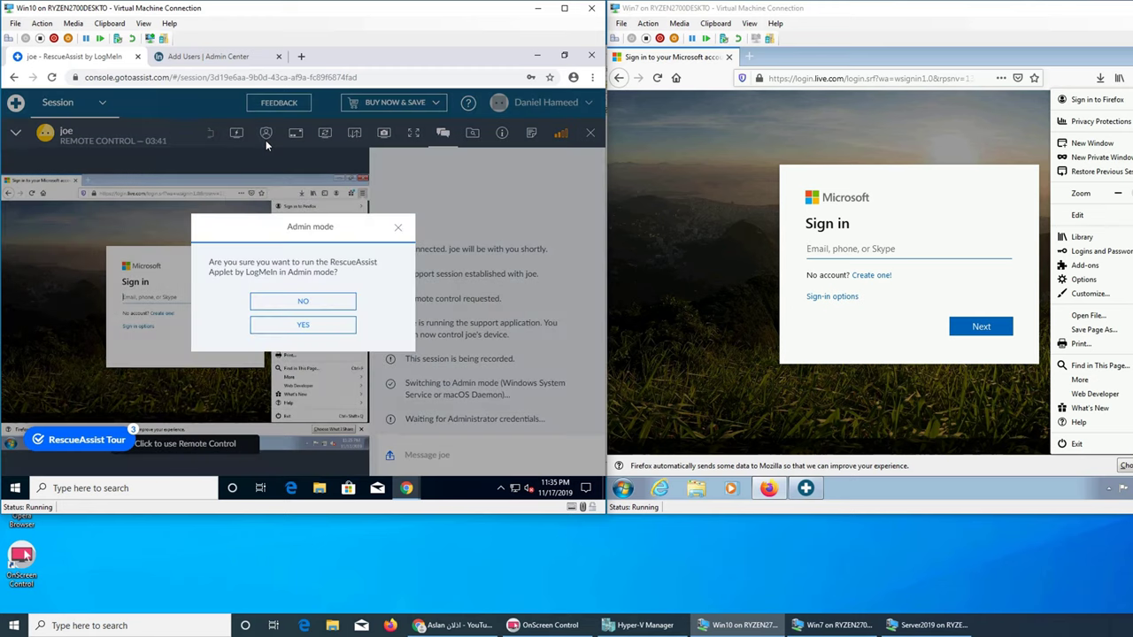
pyautogui.click(399, 228)
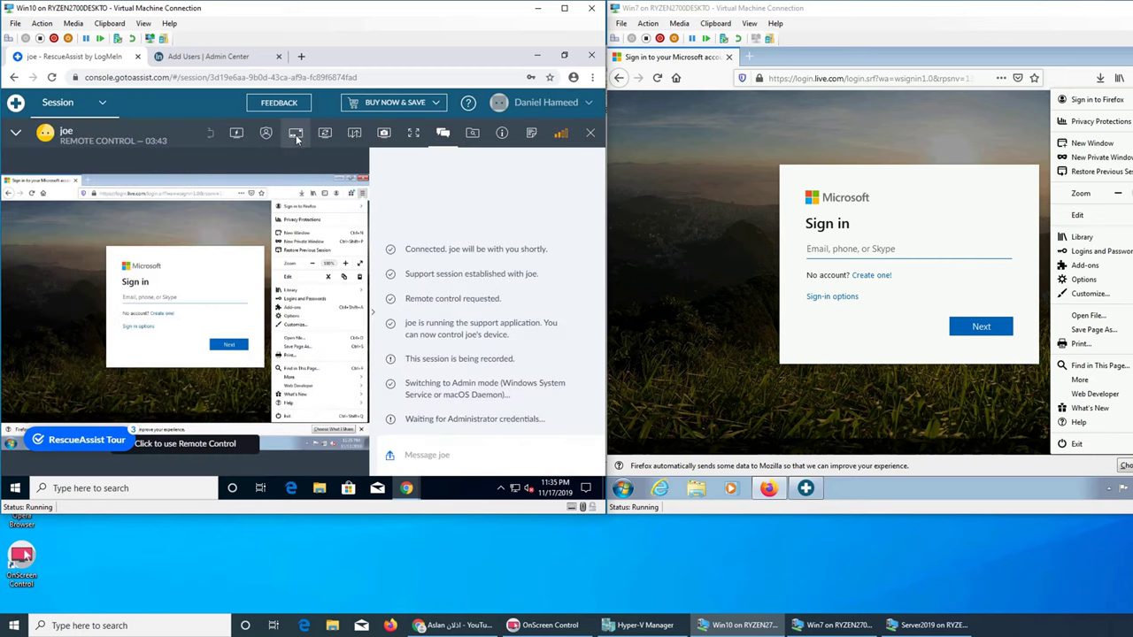
pyautogui.click(296, 135)
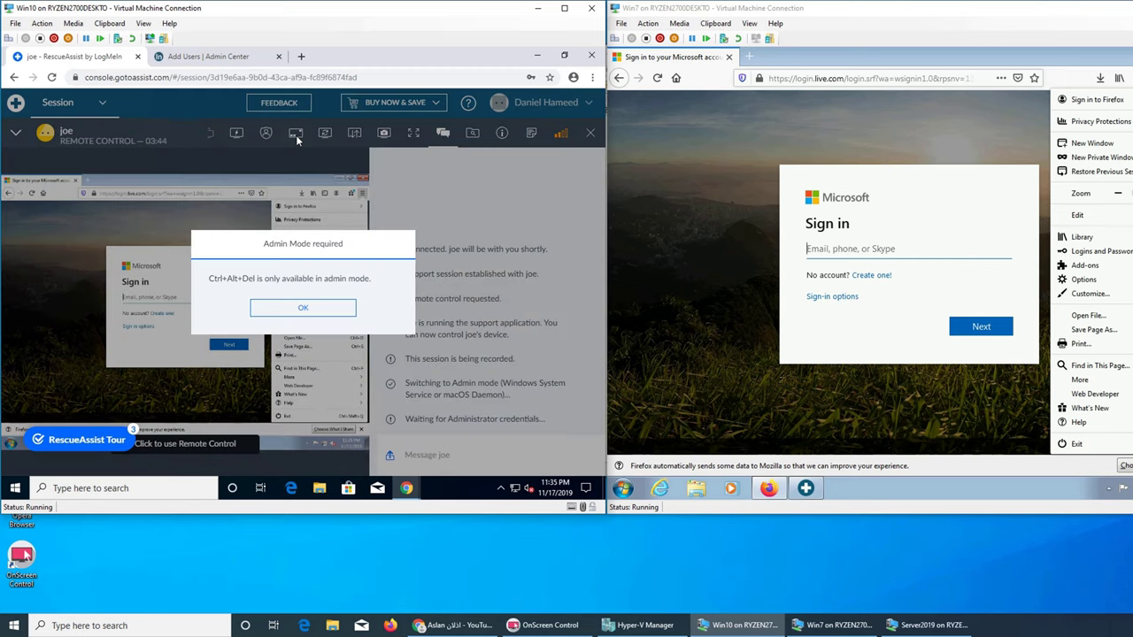
pyautogui.click(303, 308)
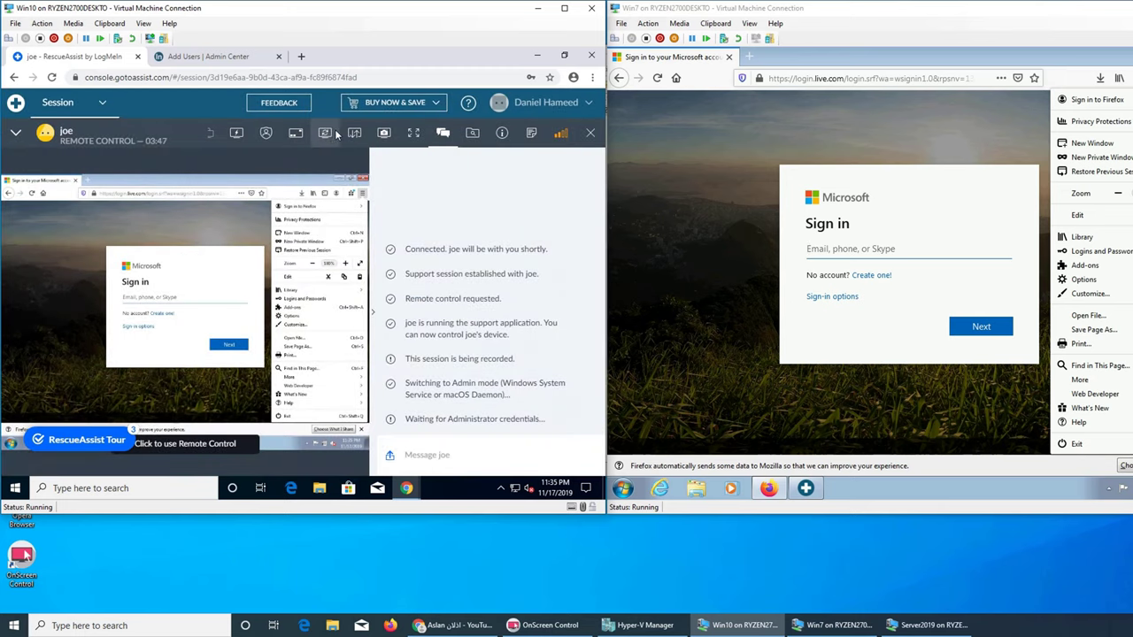
pyautogui.click(326, 133)
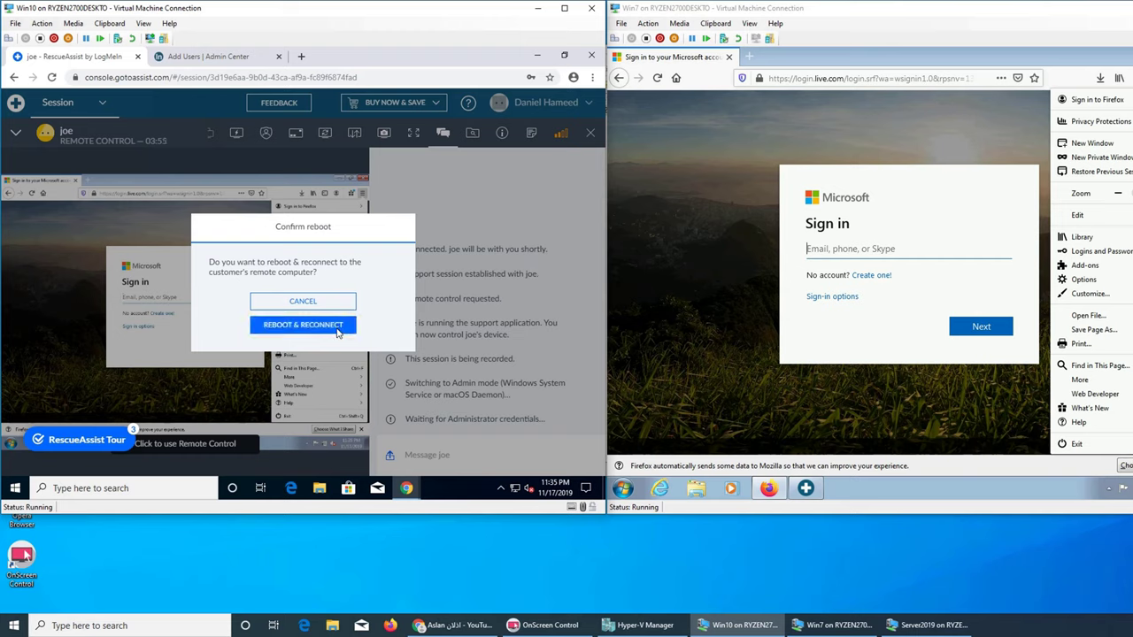
pyautogui.press('Escape')
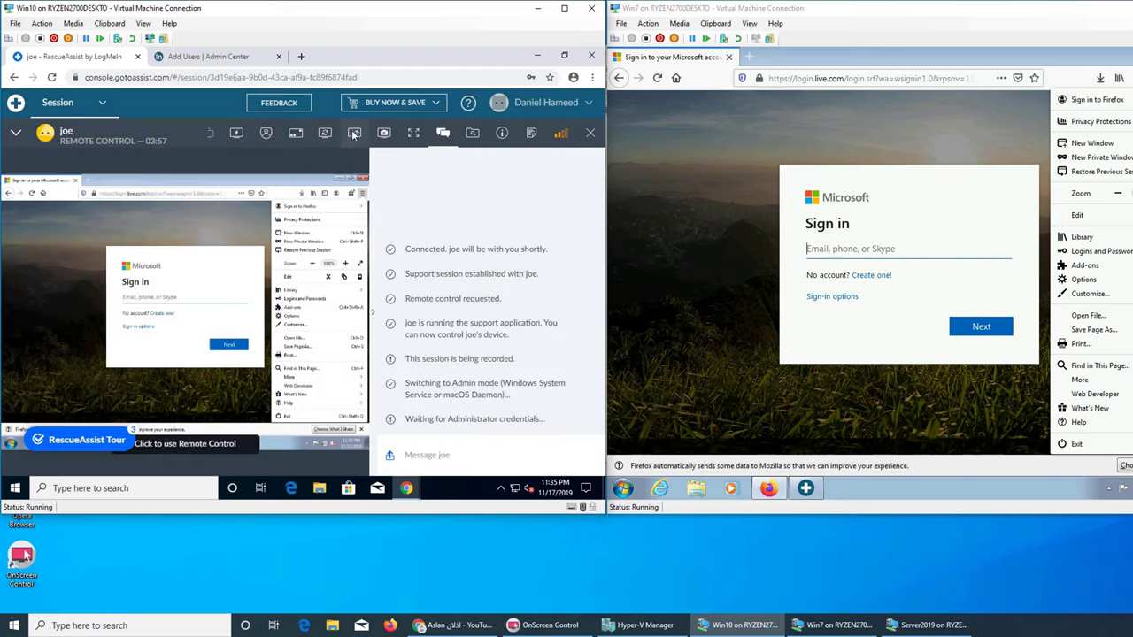
# - Cancel the file-send dialog and take a snapshot of the customer's screen
pyautogui.click(354, 134)
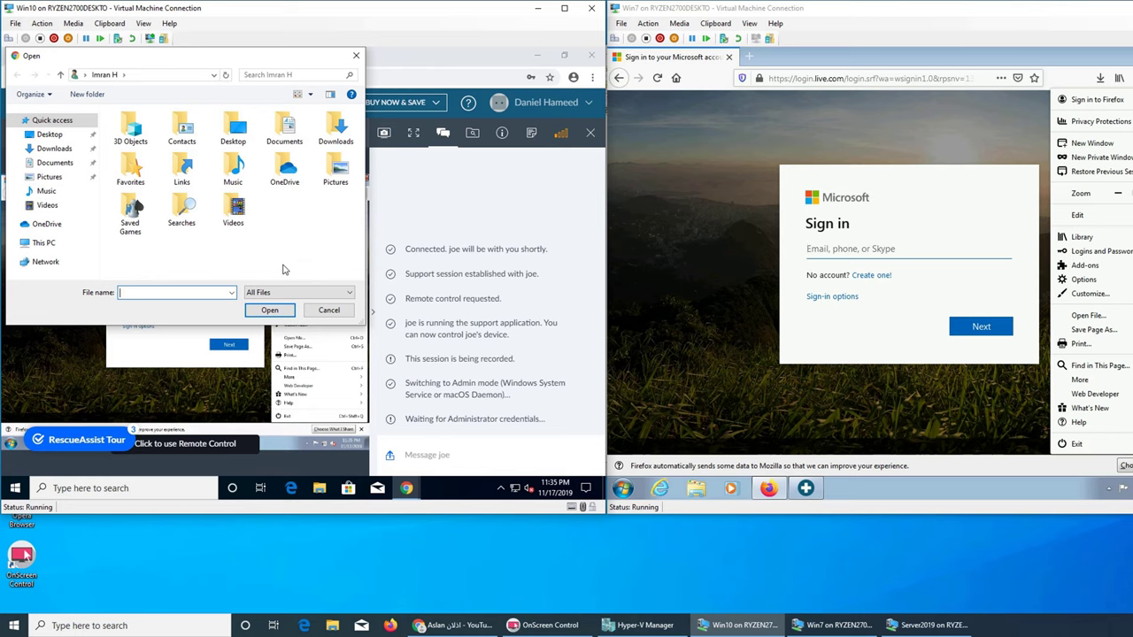
pyautogui.click(356, 54)
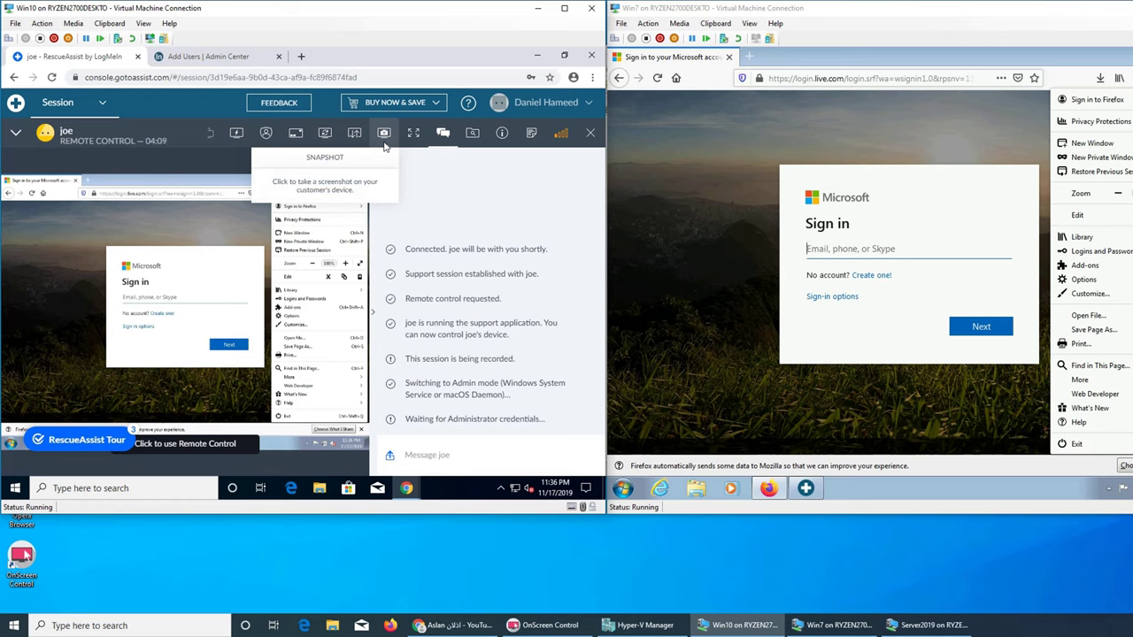
pyautogui.click(385, 146)
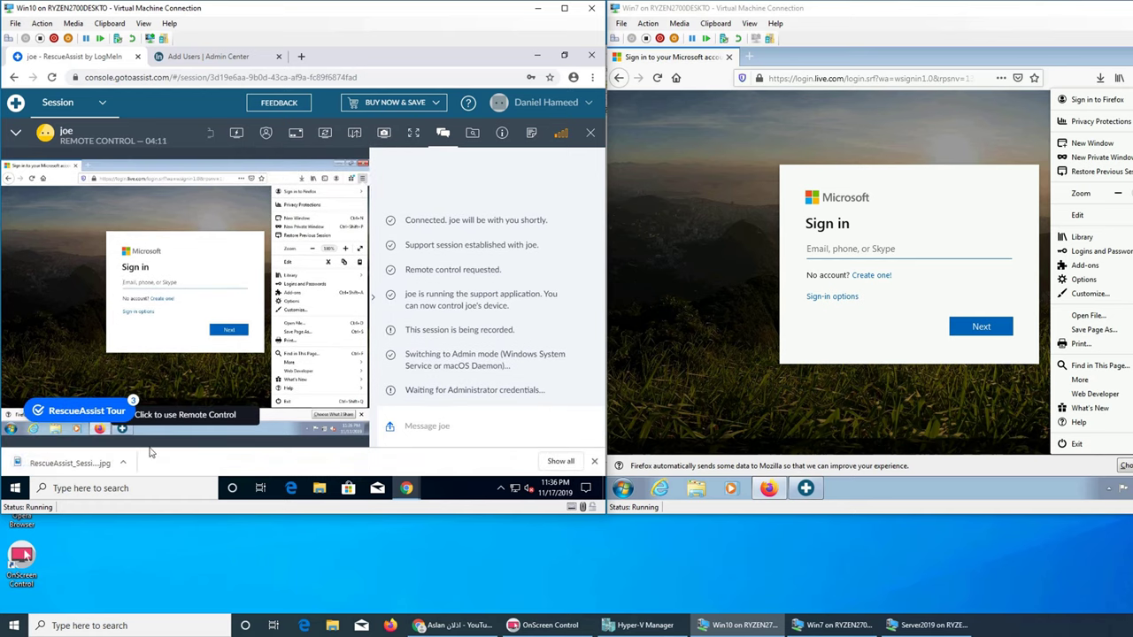
# - Open the downloaded Snapshot-1 image, then close the viewer
pyautogui.click(123, 462)
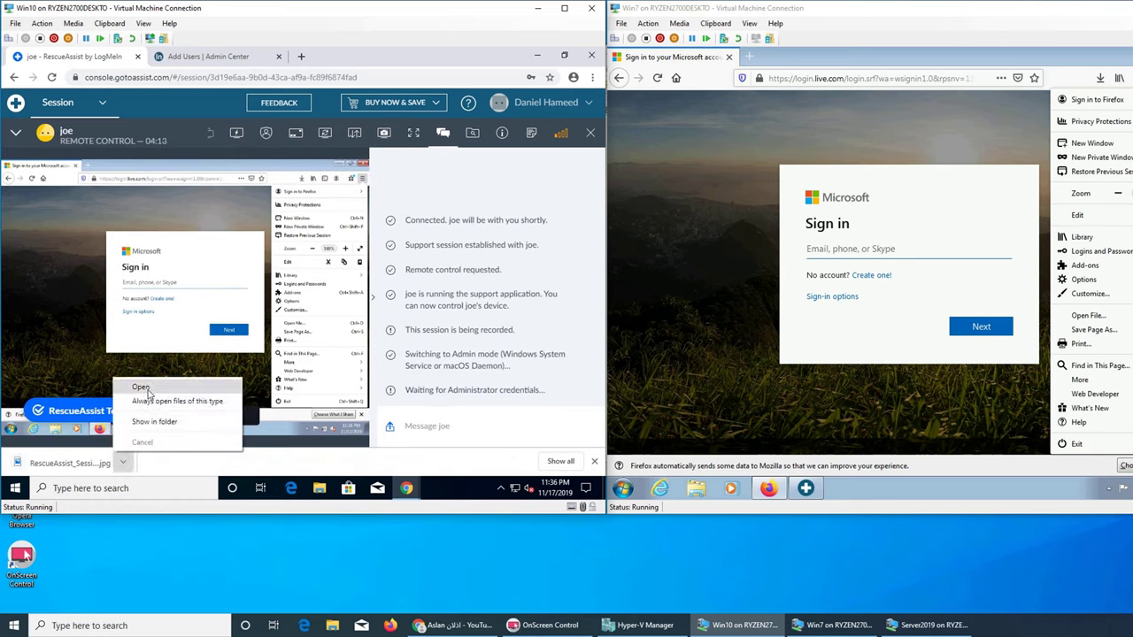
pyautogui.click(143, 388)
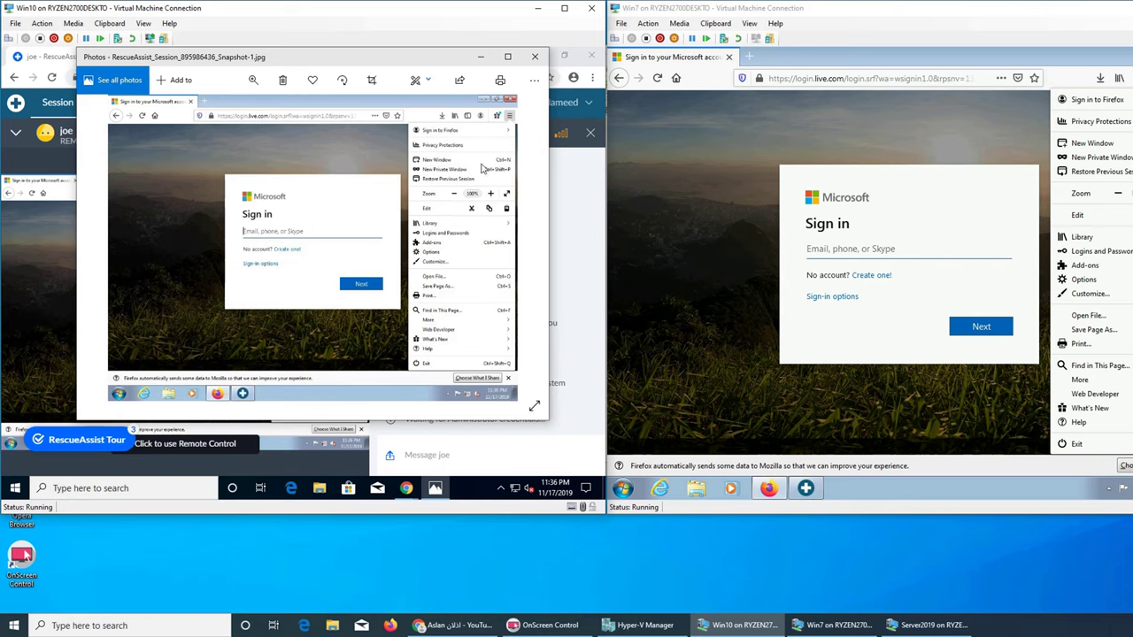
pyautogui.click(535, 57)
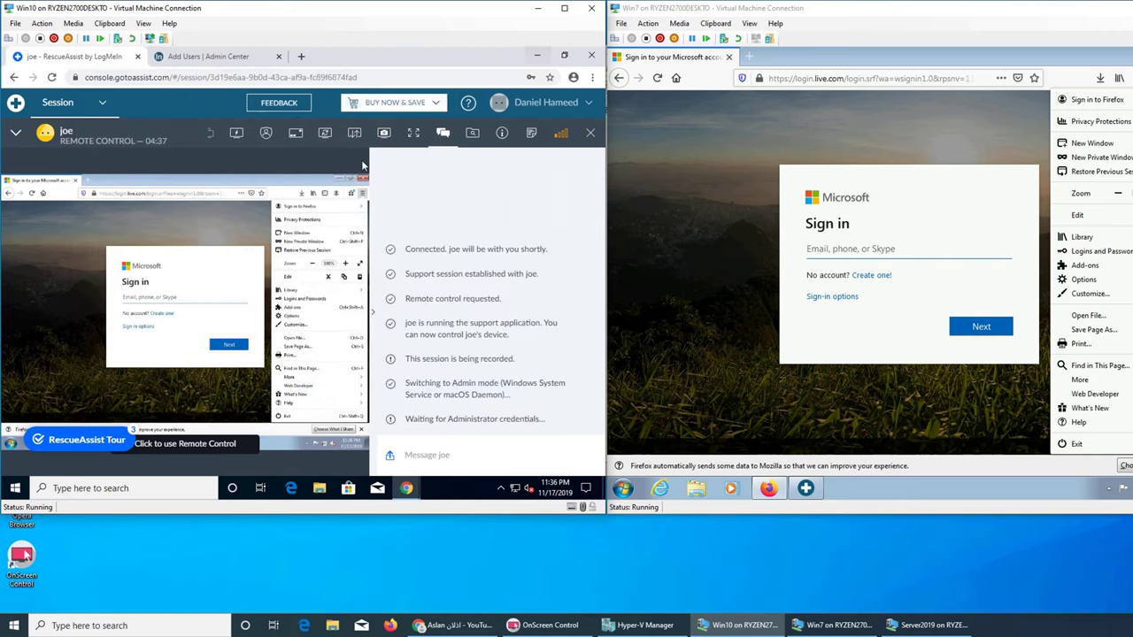
pyautogui.click(416, 135)
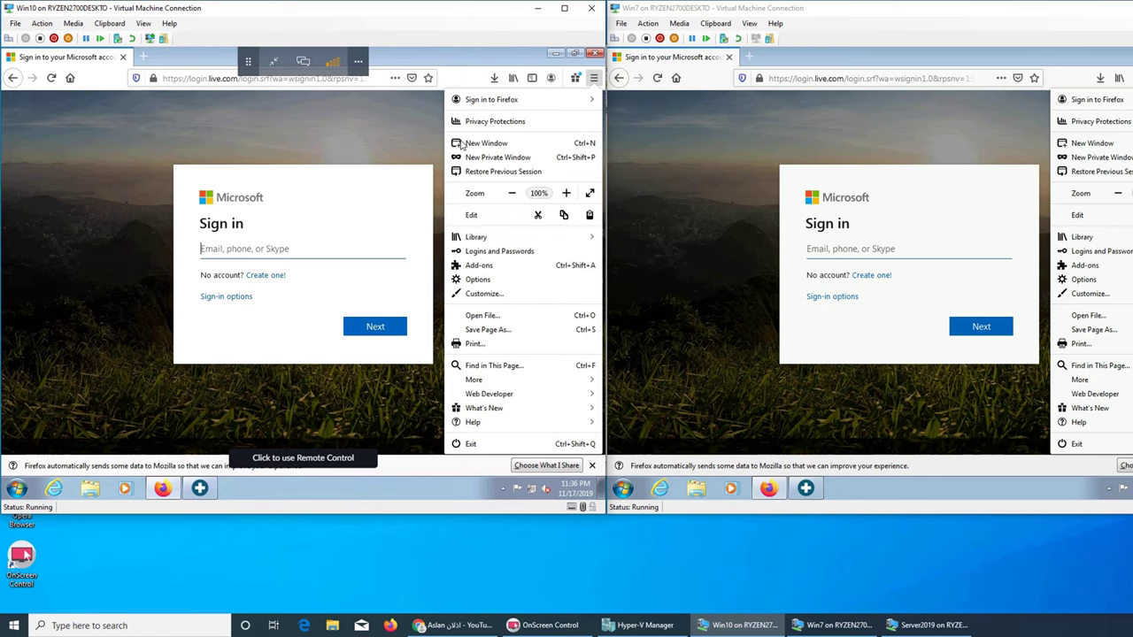
pyautogui.press('Escape')
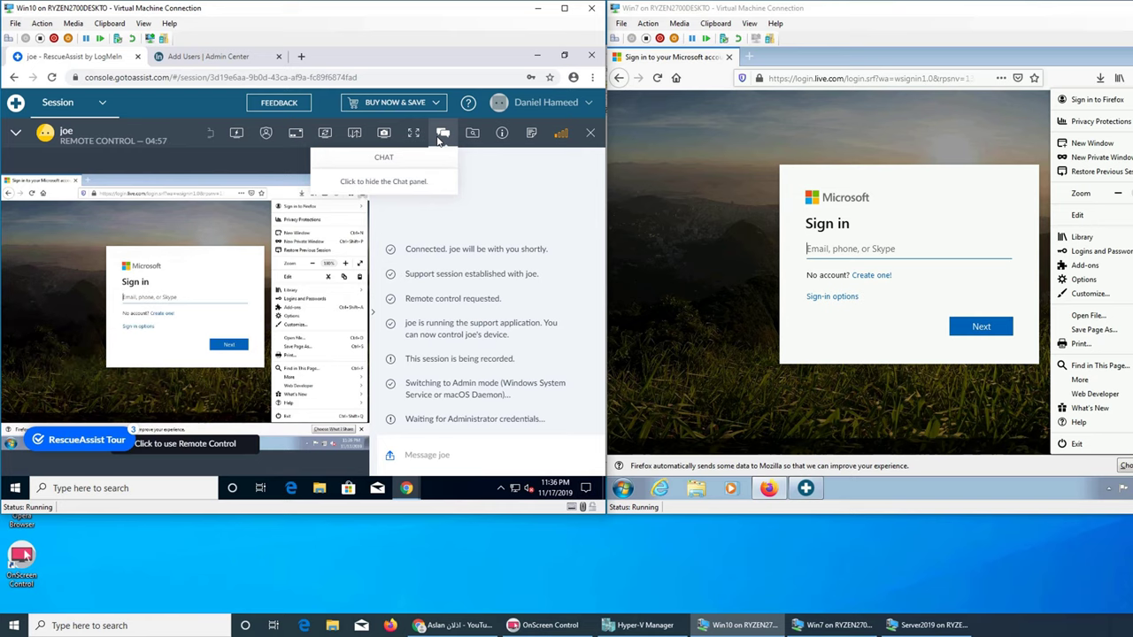
# - Send the chat message 'hey i m almost done' and refocus the Win7 window
pyautogui.click(437, 138)
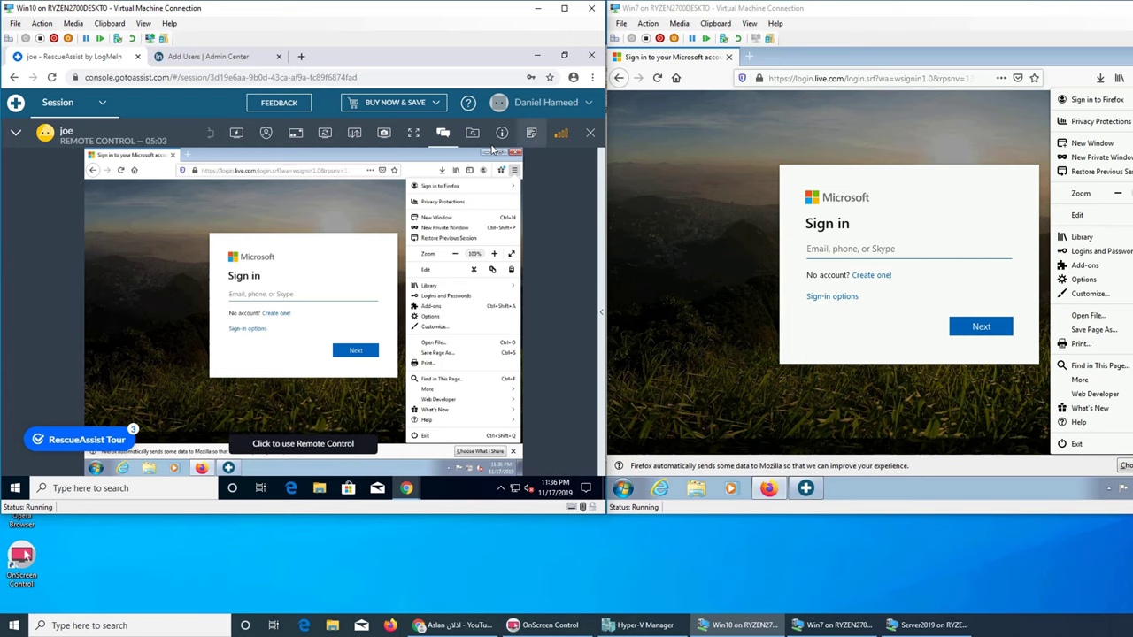
pyautogui.click(443, 134)
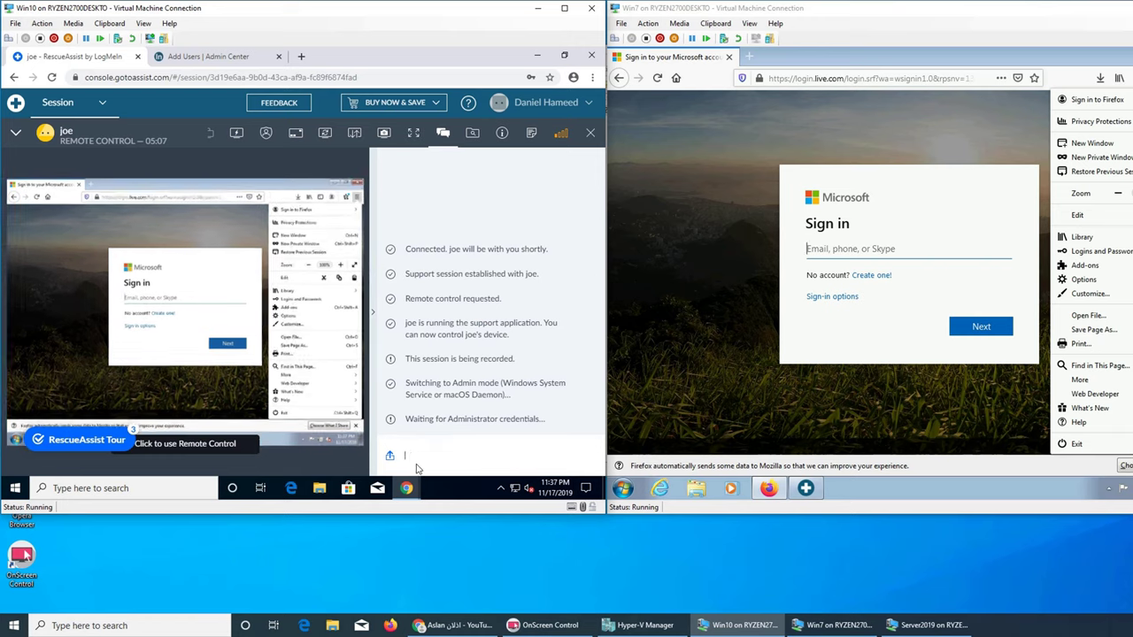
pyautogui.click(444, 134)
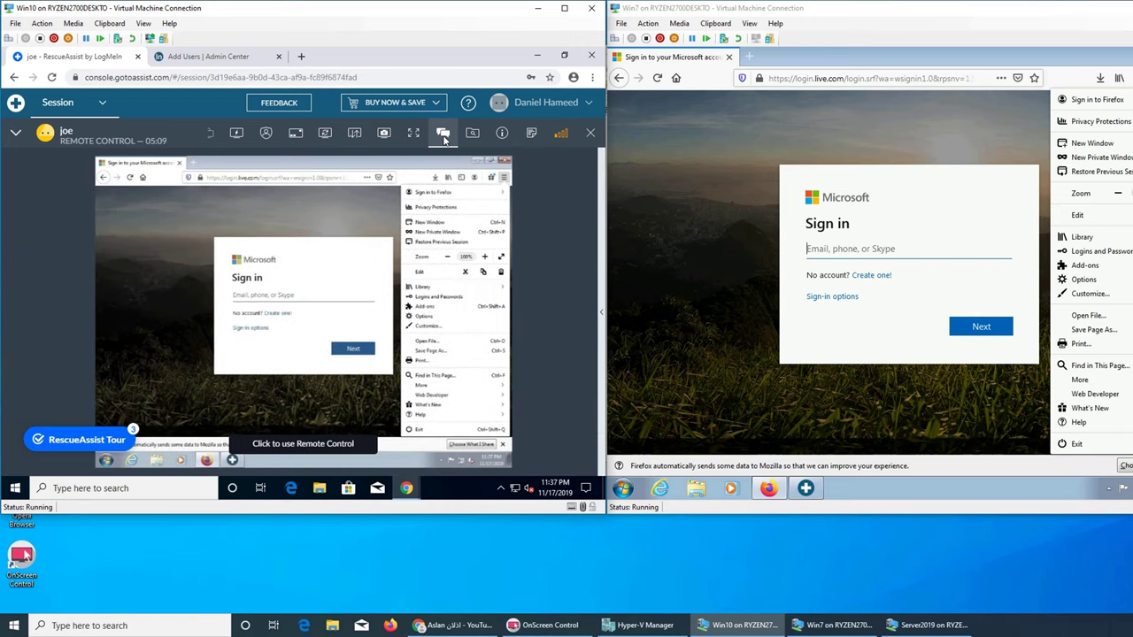
pyautogui.click(444, 133)
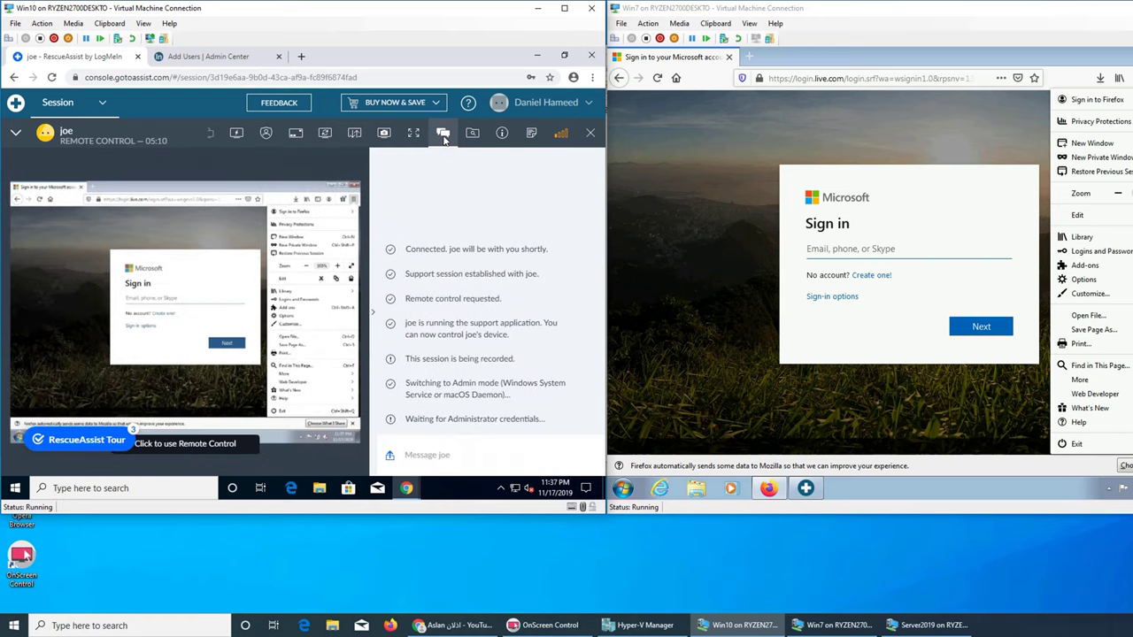
pyautogui.click(467, 454)
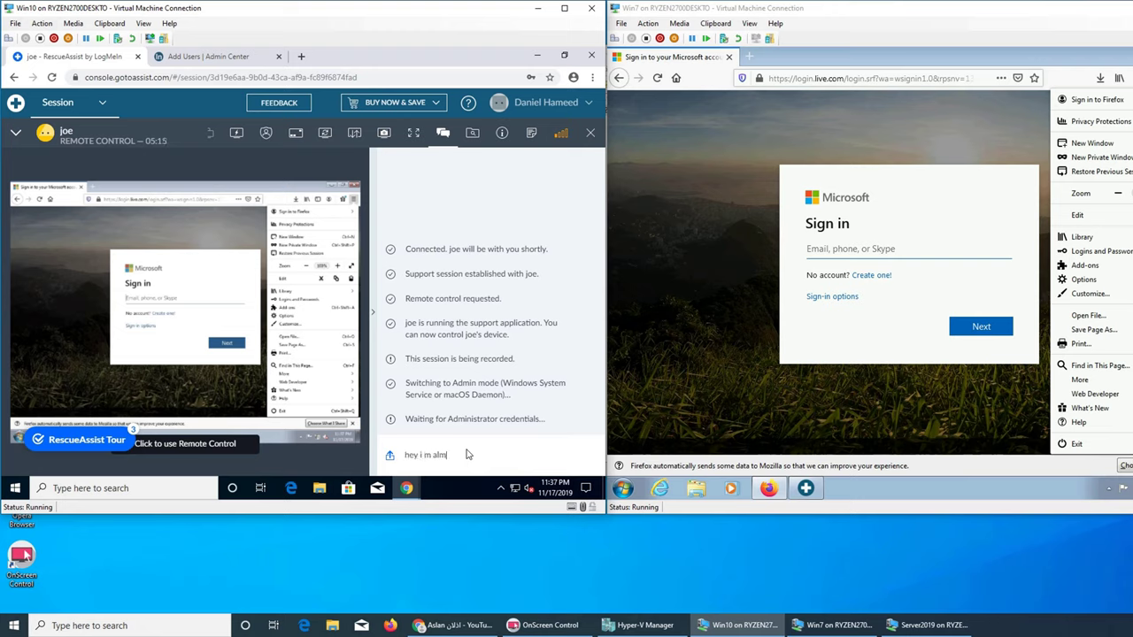
pyautogui.write('hey i m almost done')
pyautogui.press('Return')
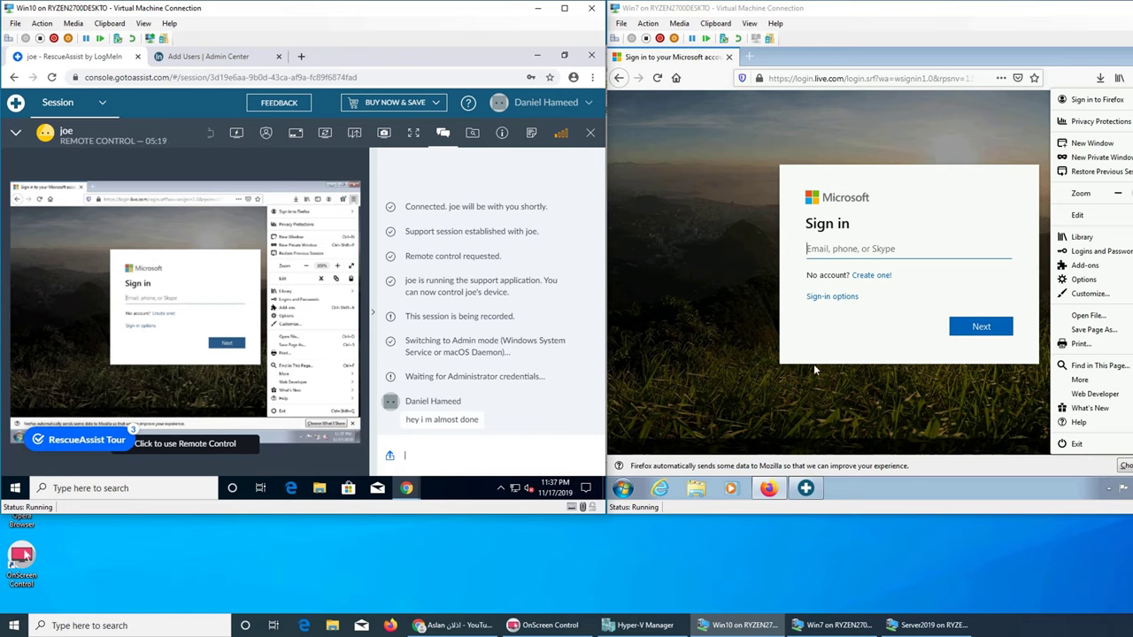
pyautogui.click(908, 248)
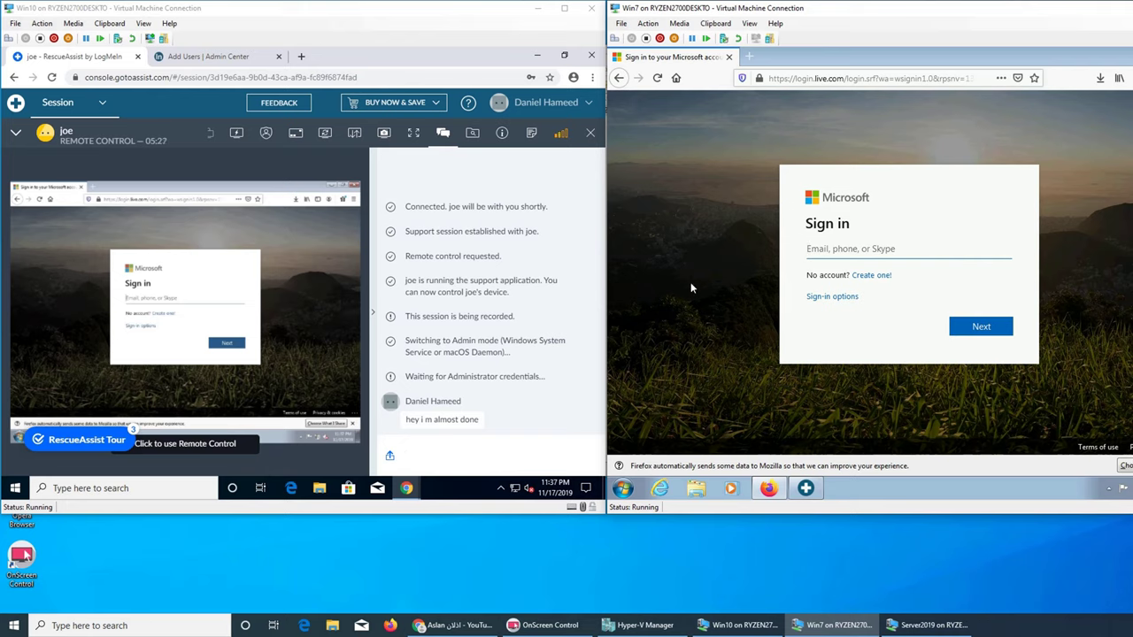
# - Bring the customer's support chat window forward on their machine
pyautogui.click(807, 488)
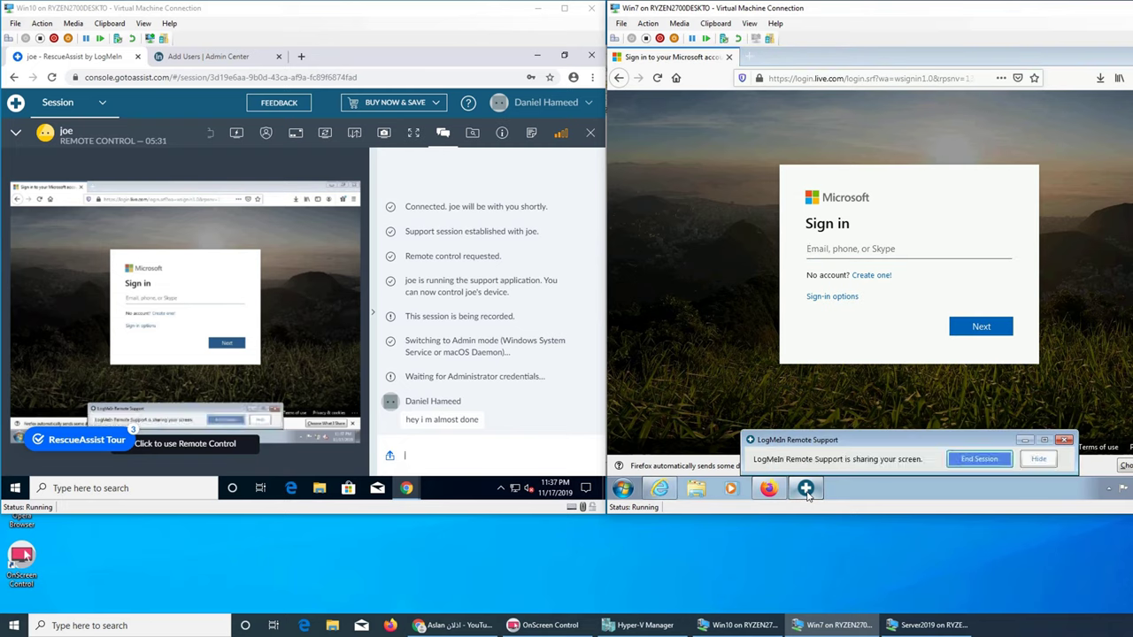
pyautogui.click(807, 489)
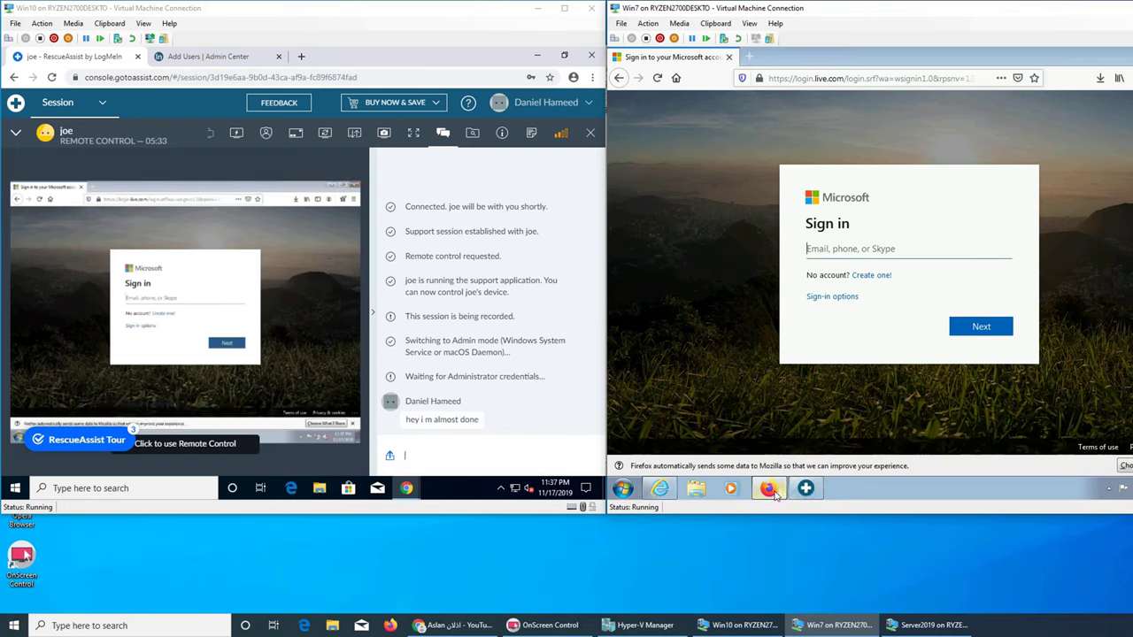
pyautogui.click(769, 489)
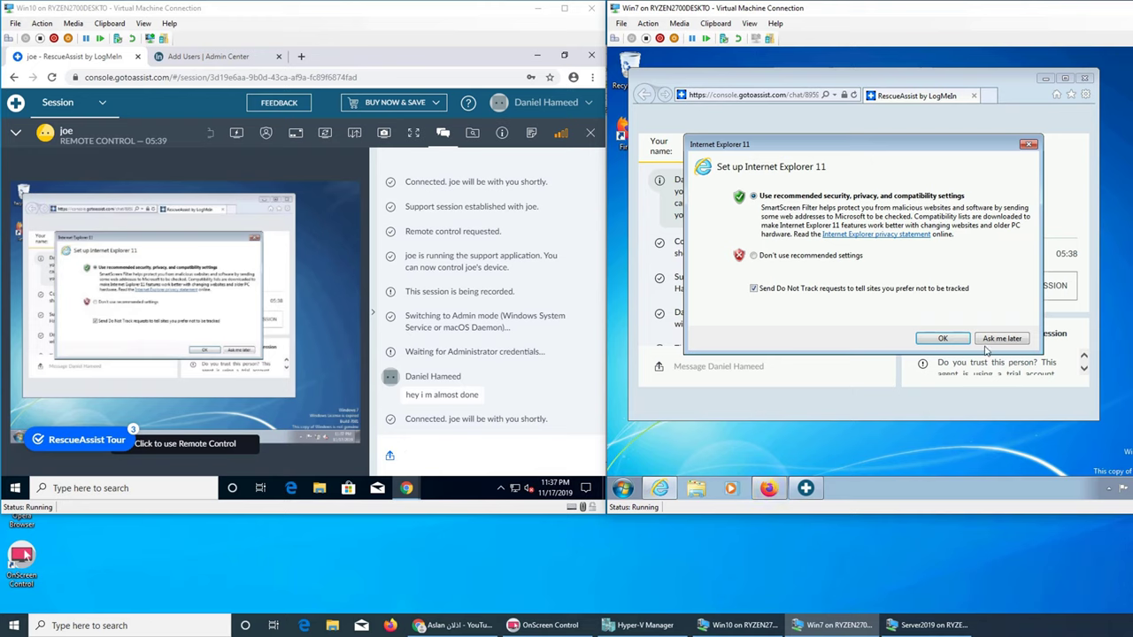
# - Postpone Internet Explorer setup, close the Microsoft welcome tab, and hide the agent's chat panel
pyautogui.click(1000, 339)
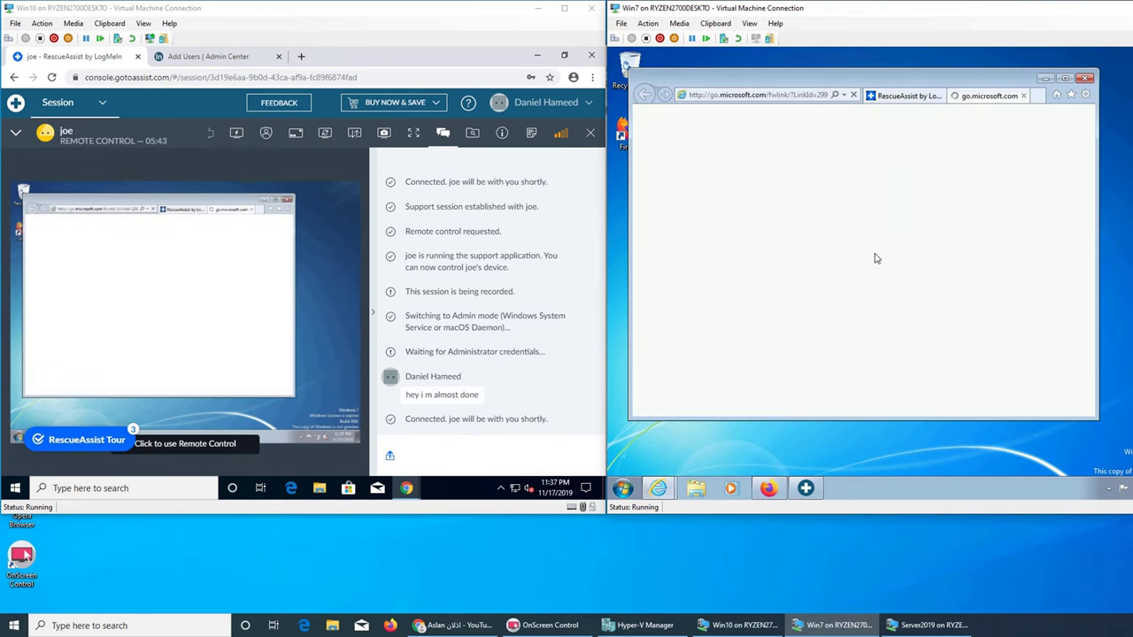
pyautogui.click(1023, 96)
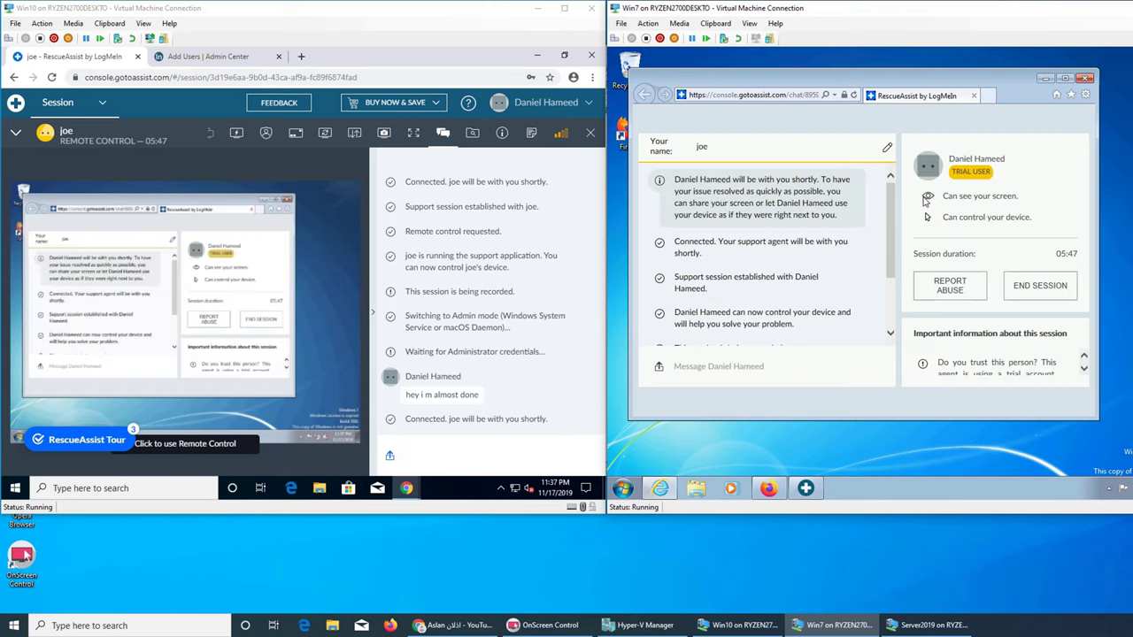
pyautogui.moveTo(891, 219); pyautogui.dragTo(699, 310)
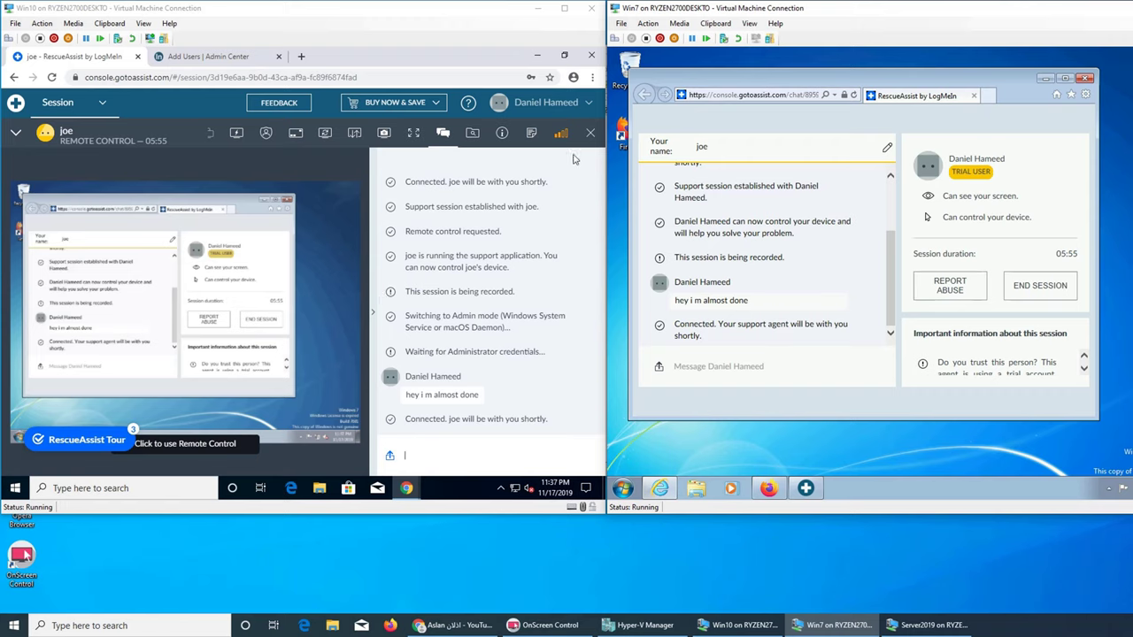
pyautogui.click(447, 134)
pyautogui.click(444, 134)
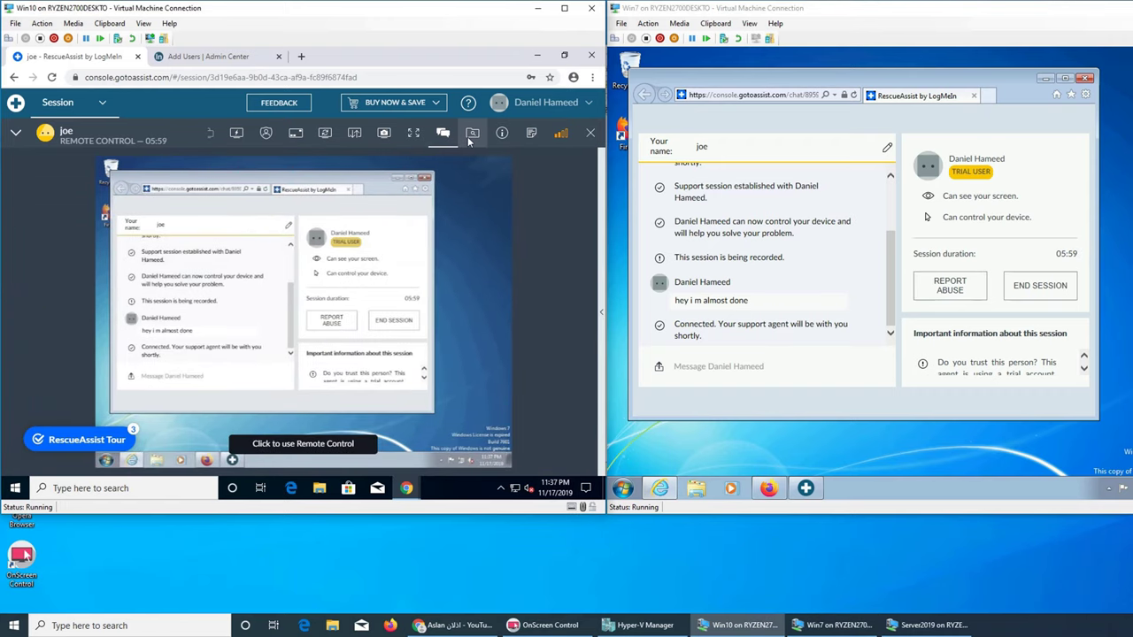
# - Request file access in File Manager and have the customer allow it on their machine
pyautogui.click(470, 137)
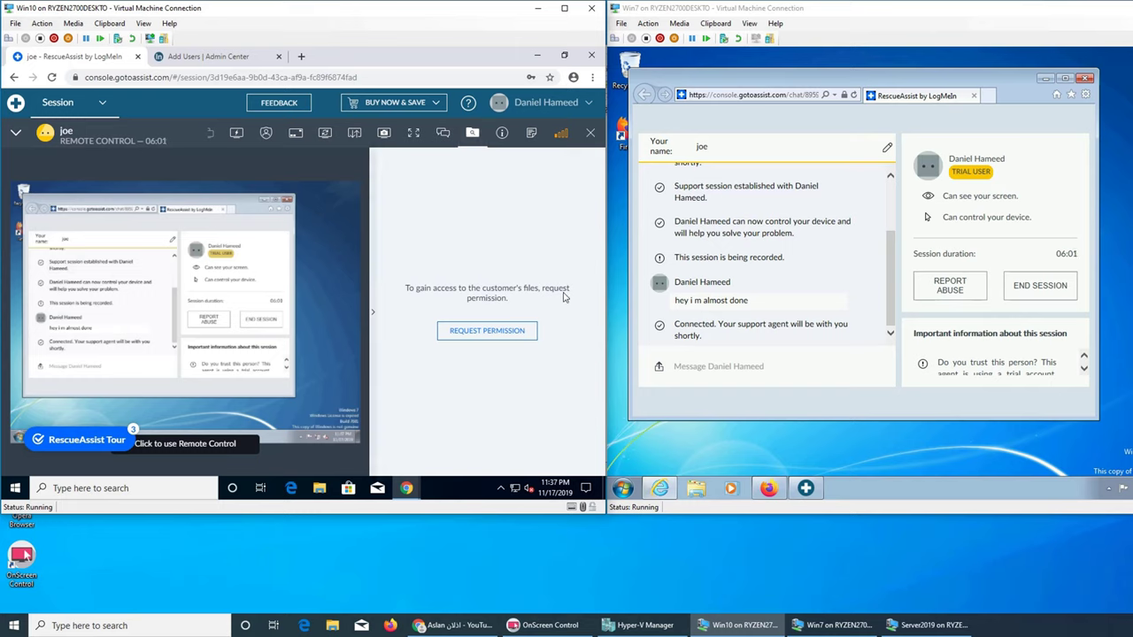
pyautogui.click(507, 334)
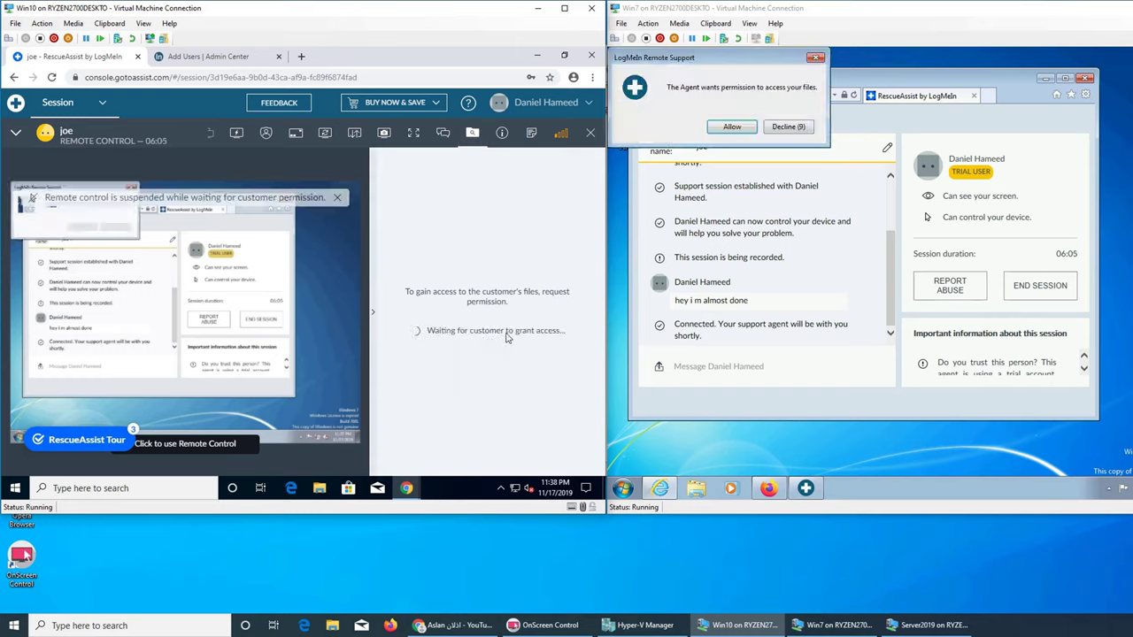
pyautogui.click(711, 135)
pyautogui.click(717, 129)
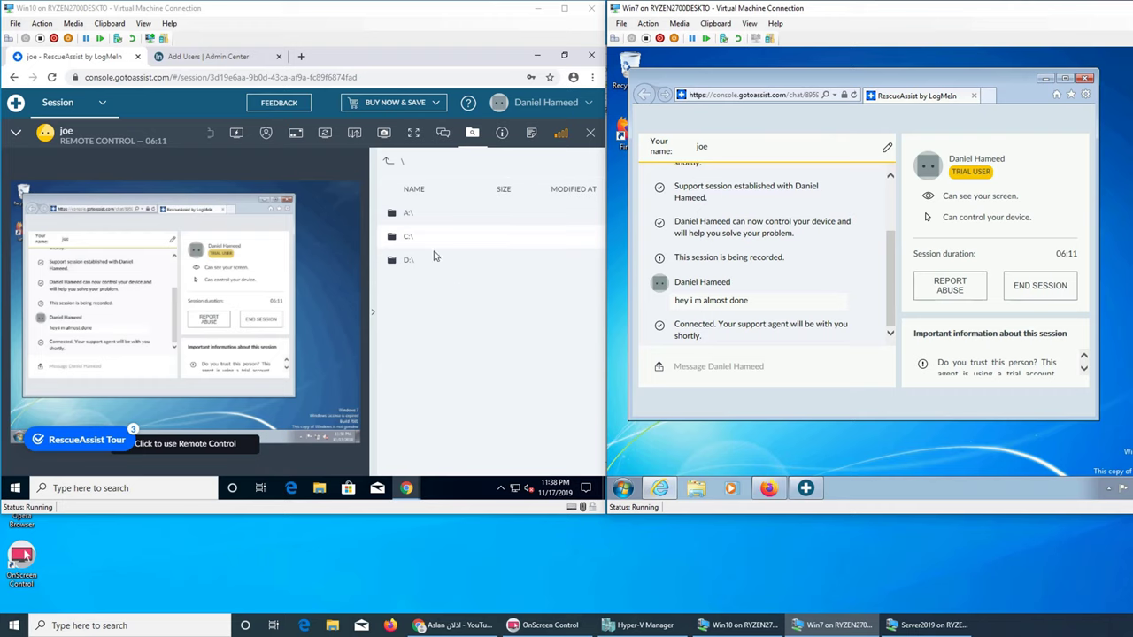
# - Browse the customer's files from C:\ through Users into a user's Desktop folder
pyautogui.doubleClick(408, 237)
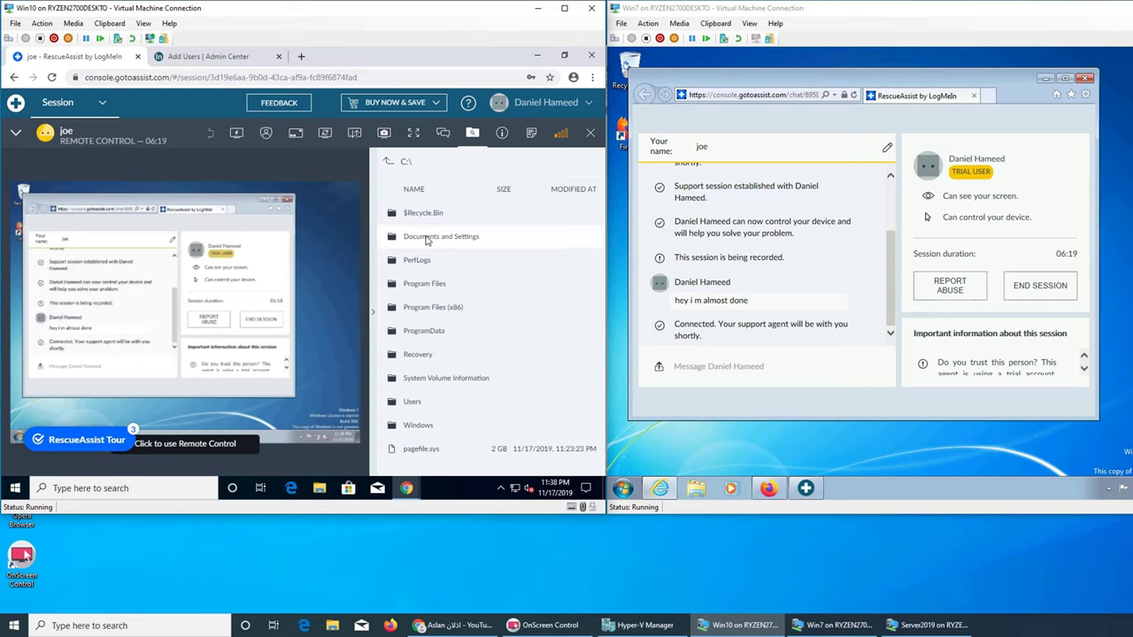
pyautogui.doubleClick(423, 402)
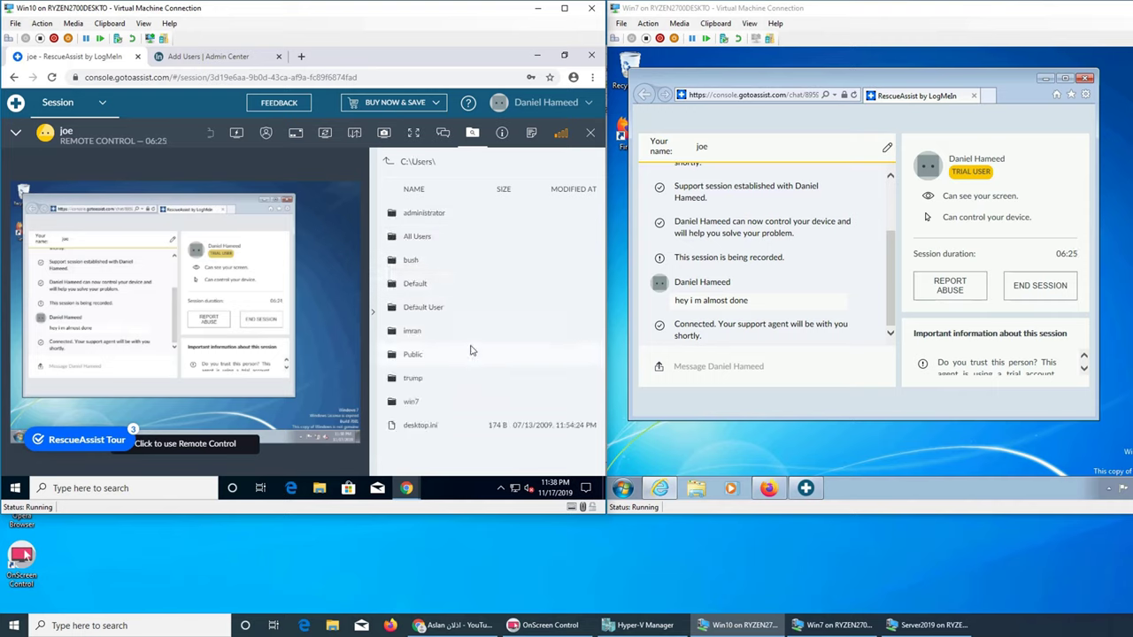
pyautogui.doubleClick(447, 382)
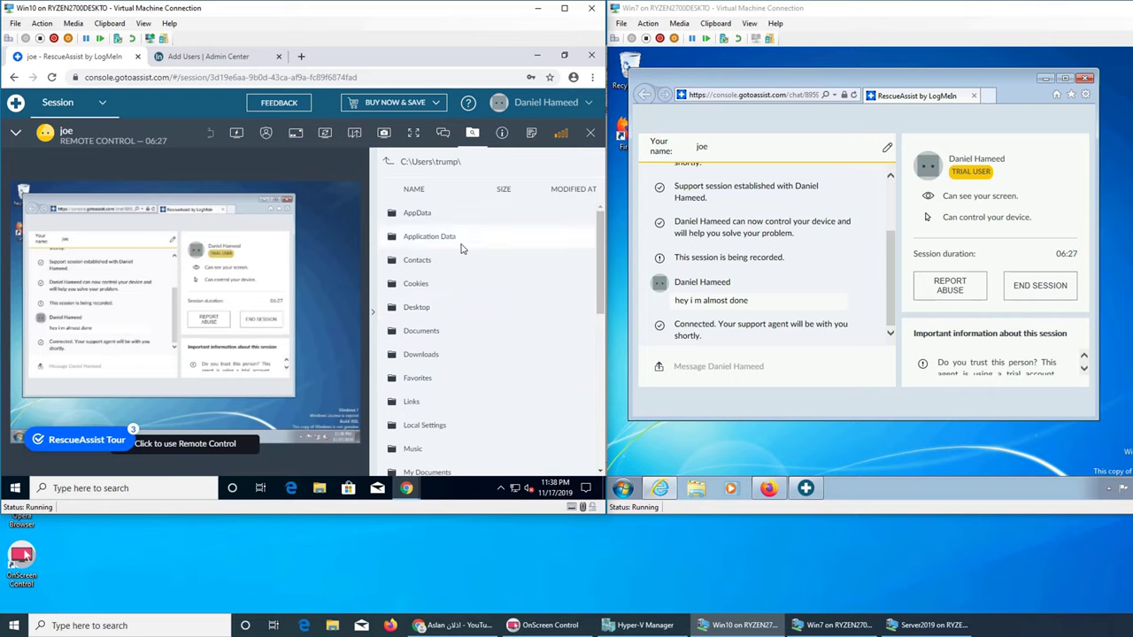
pyautogui.doubleClick(451, 311)
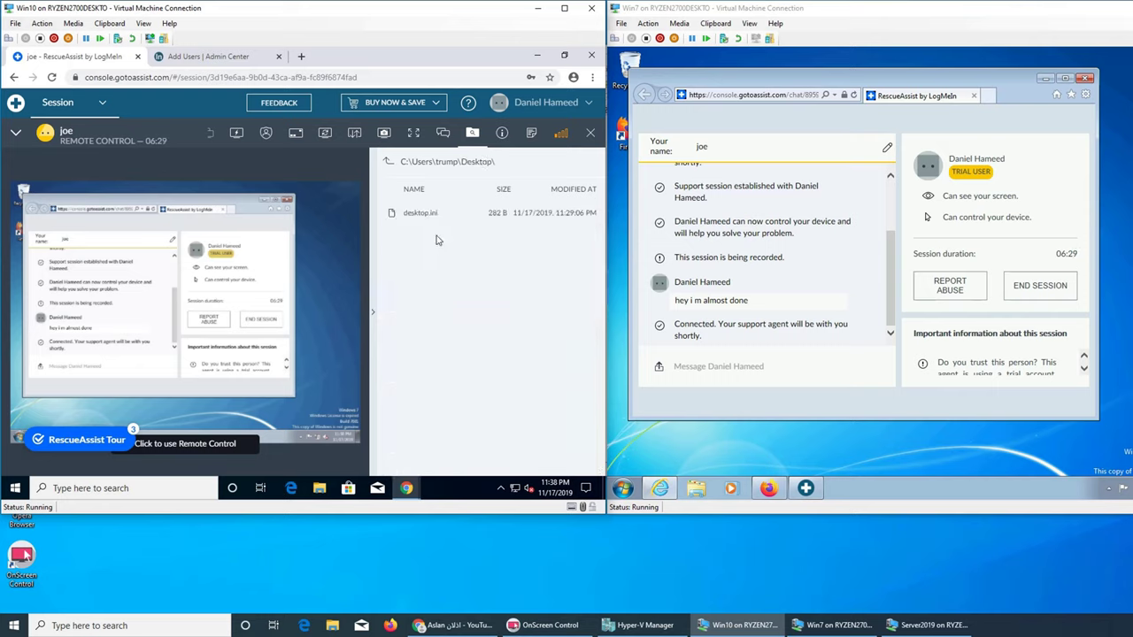
# - Go back up to the drive list and view the customer and device information
pyautogui.click(387, 165)
pyautogui.click(387, 165)
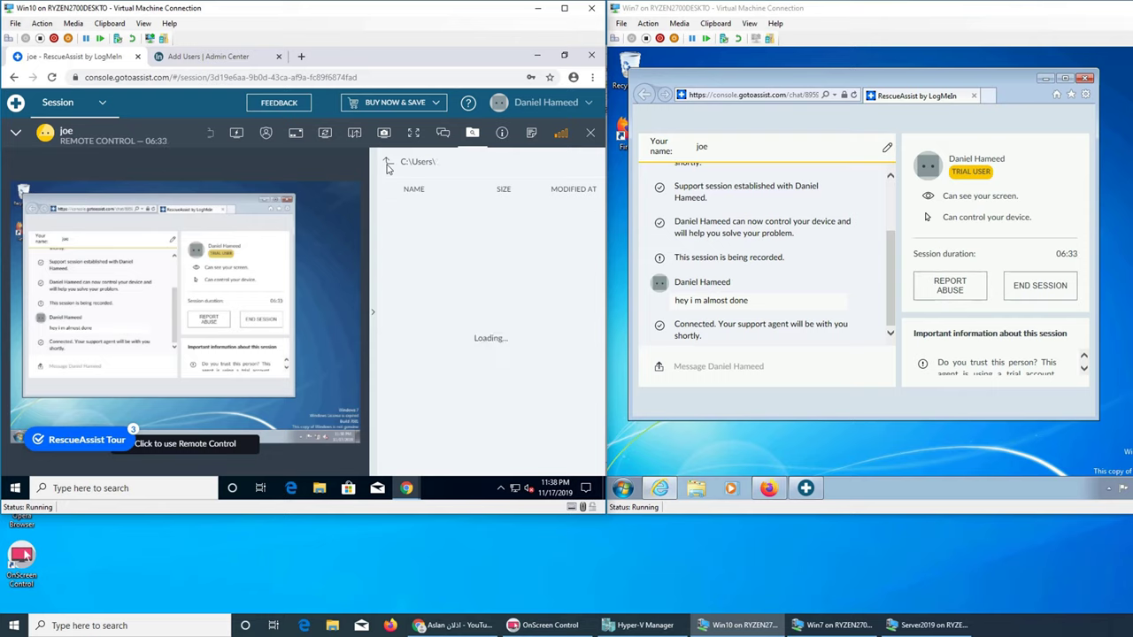
pyautogui.click(387, 165)
pyautogui.click(386, 165)
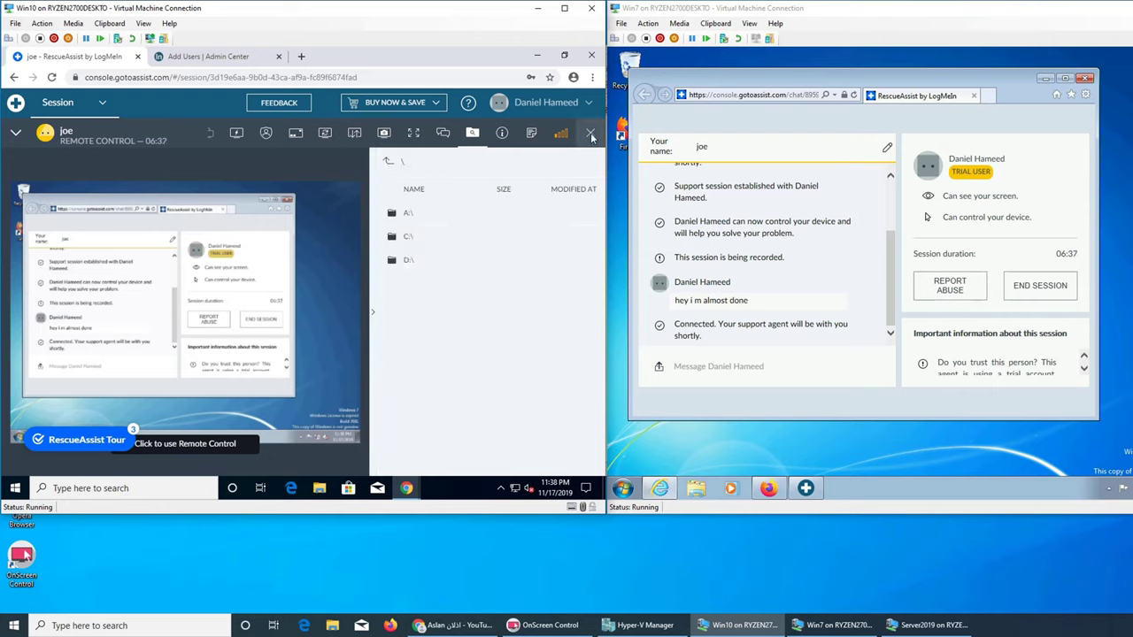
pyautogui.click(592, 136)
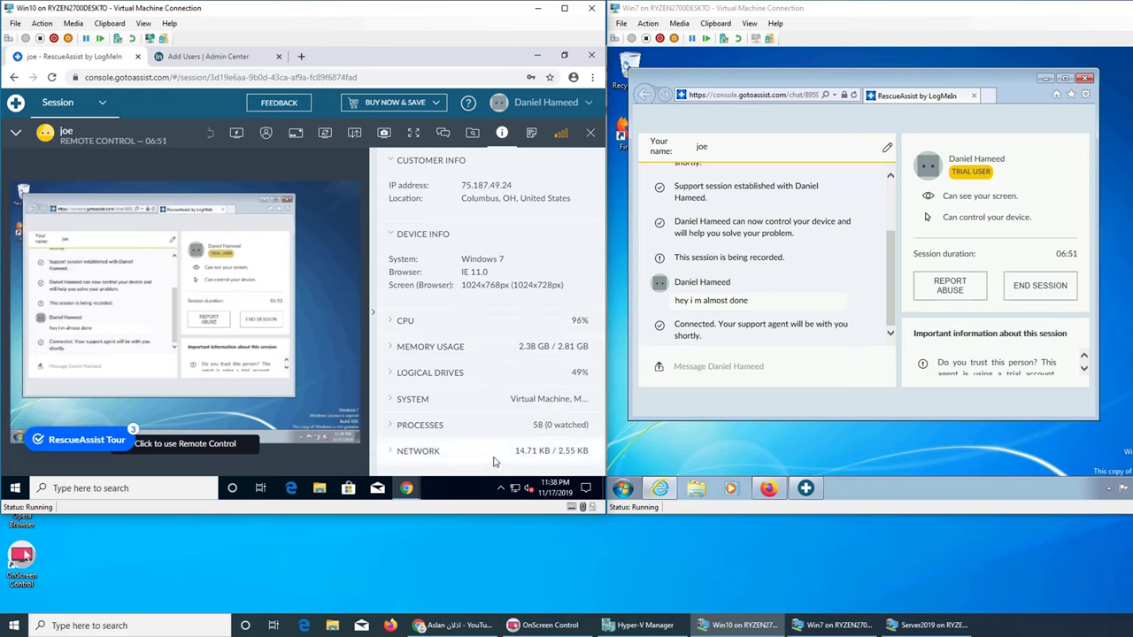
# - Open the session Notes and Accounting Info panel after reviewing the device info
pyautogui.click(531, 134)
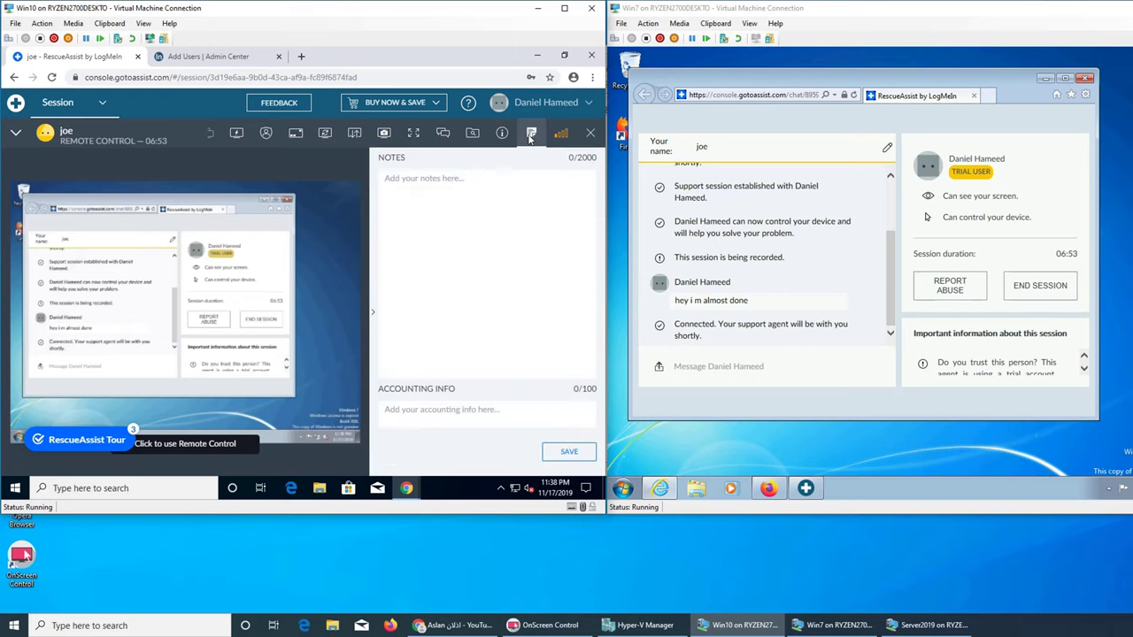
# - Enter the notes 'shared screen / helped with msn.com / showed how to sign in' and save them
pyautogui.click(521, 262)
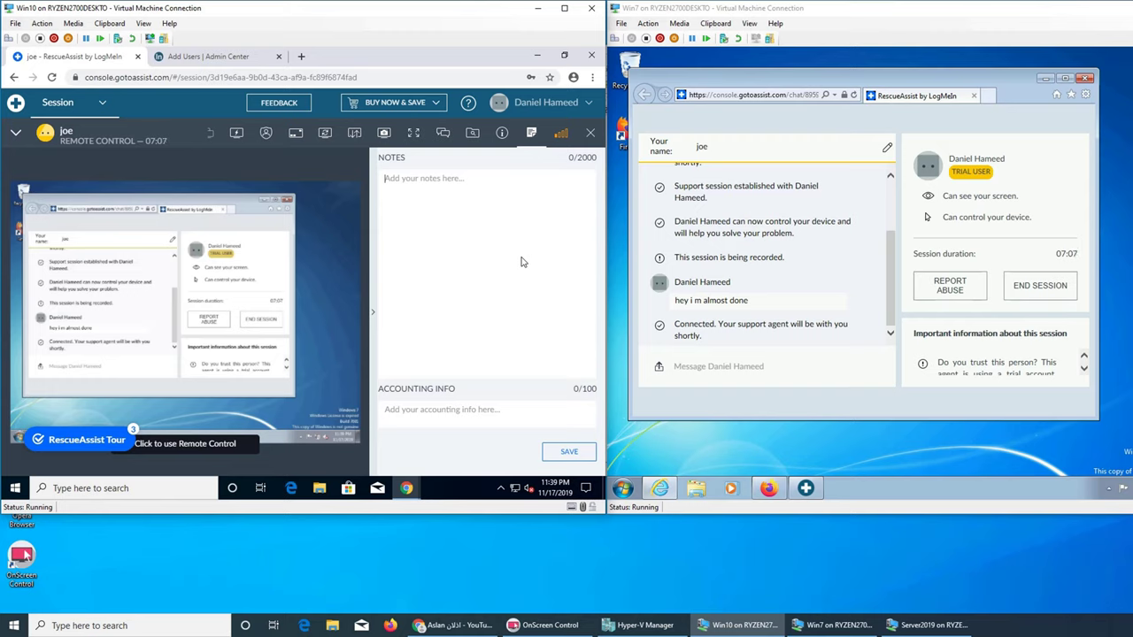
pyautogui.write('shared screen')
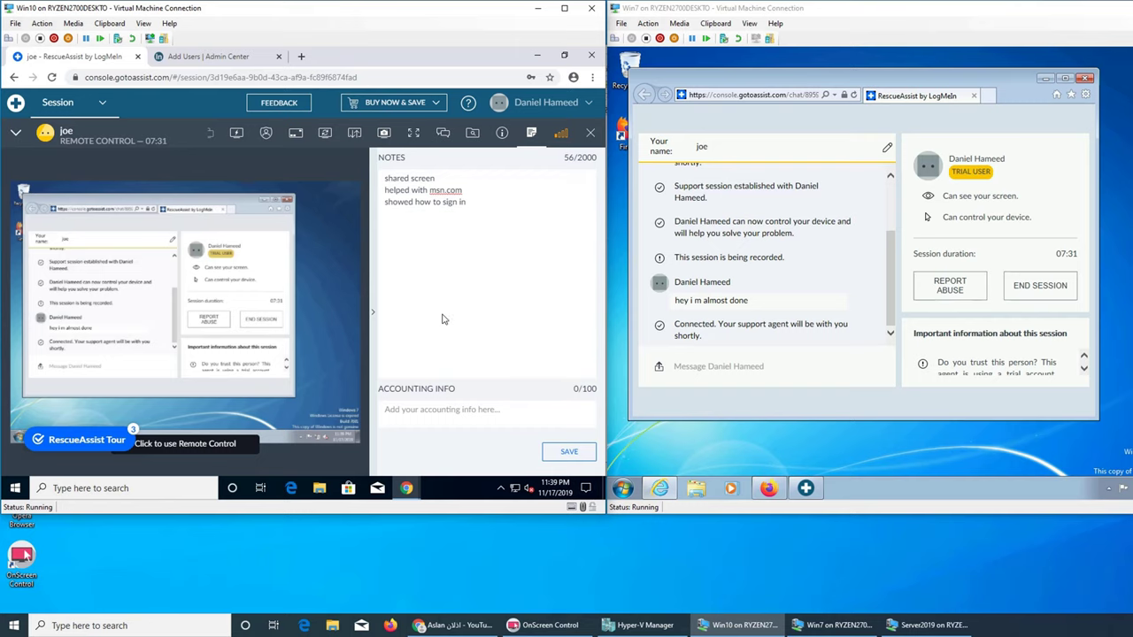
pyautogui.click(530, 140)
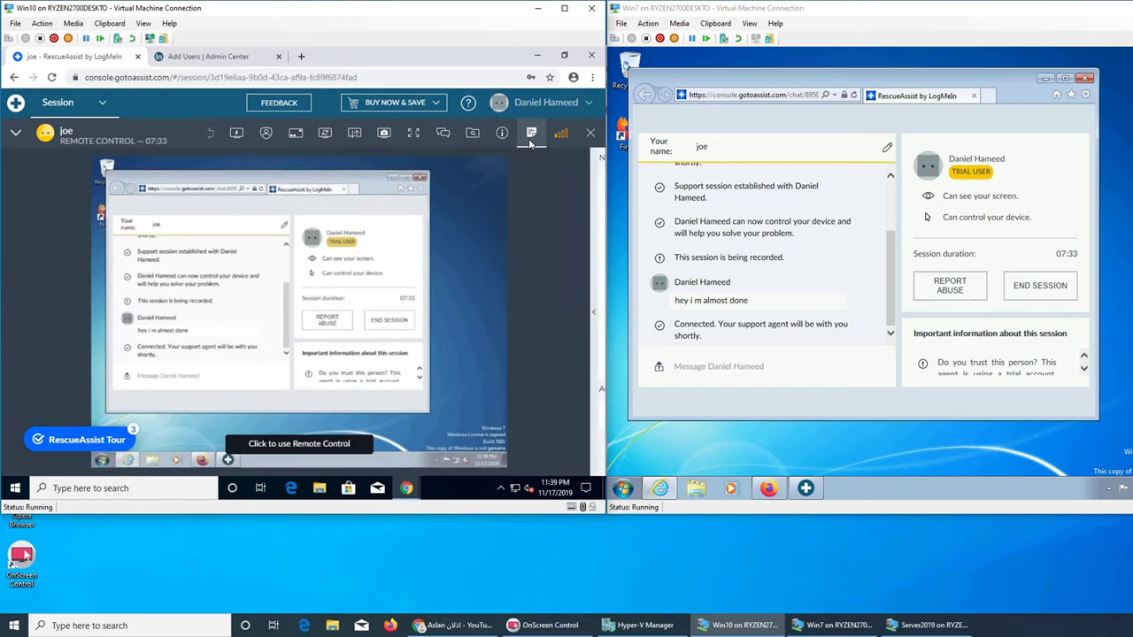
pyautogui.click(528, 138)
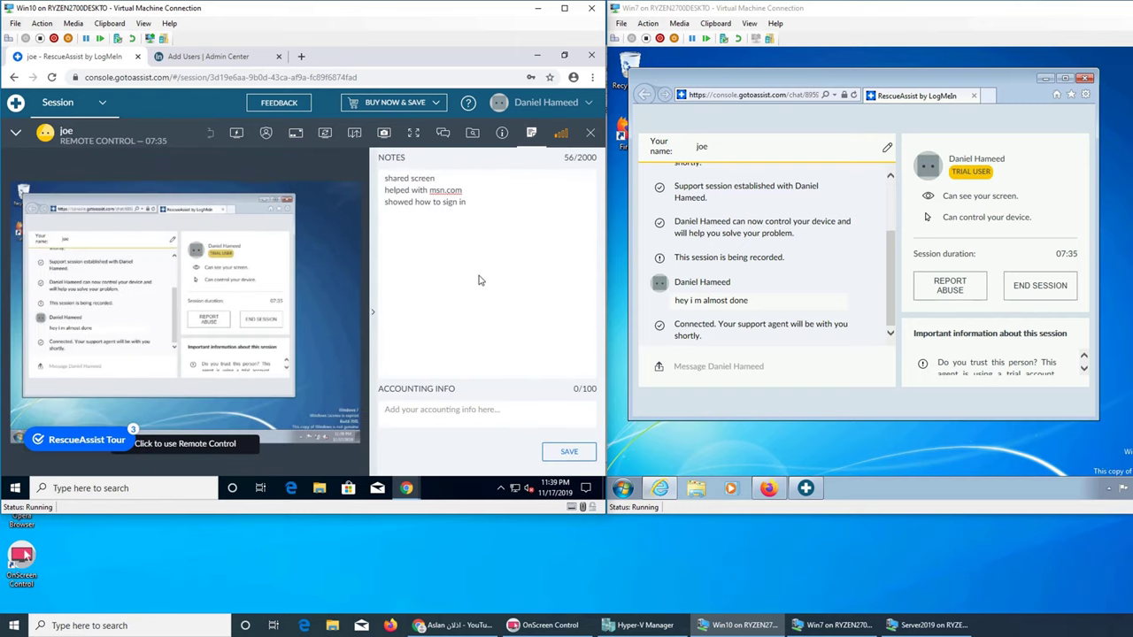
pyautogui.click(372, 311)
pyautogui.click(531, 133)
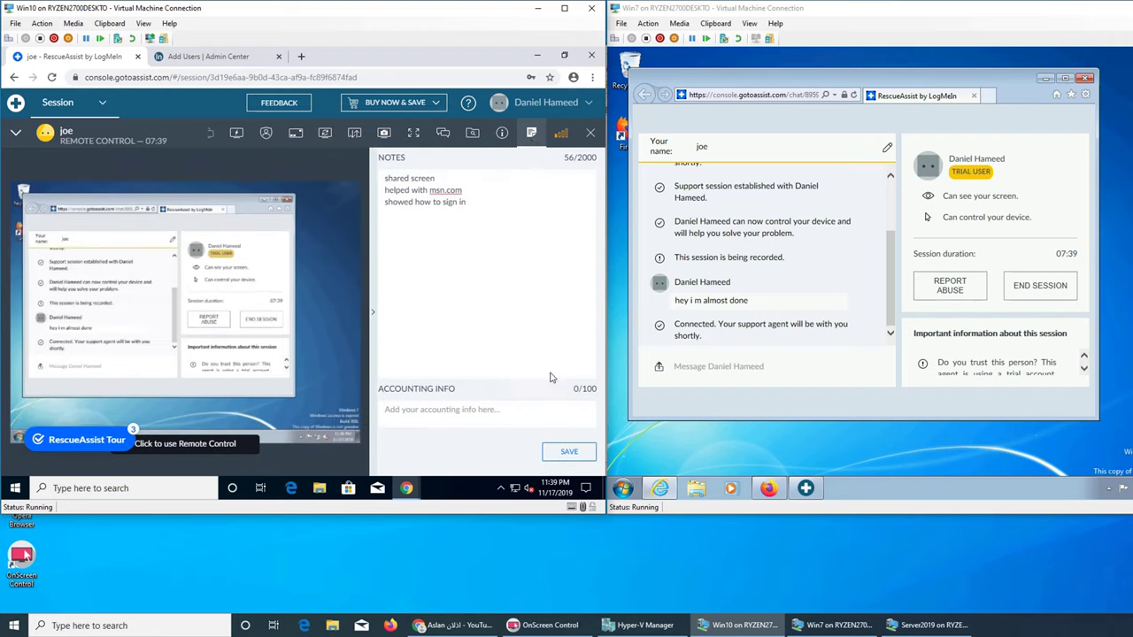
pyautogui.click(571, 453)
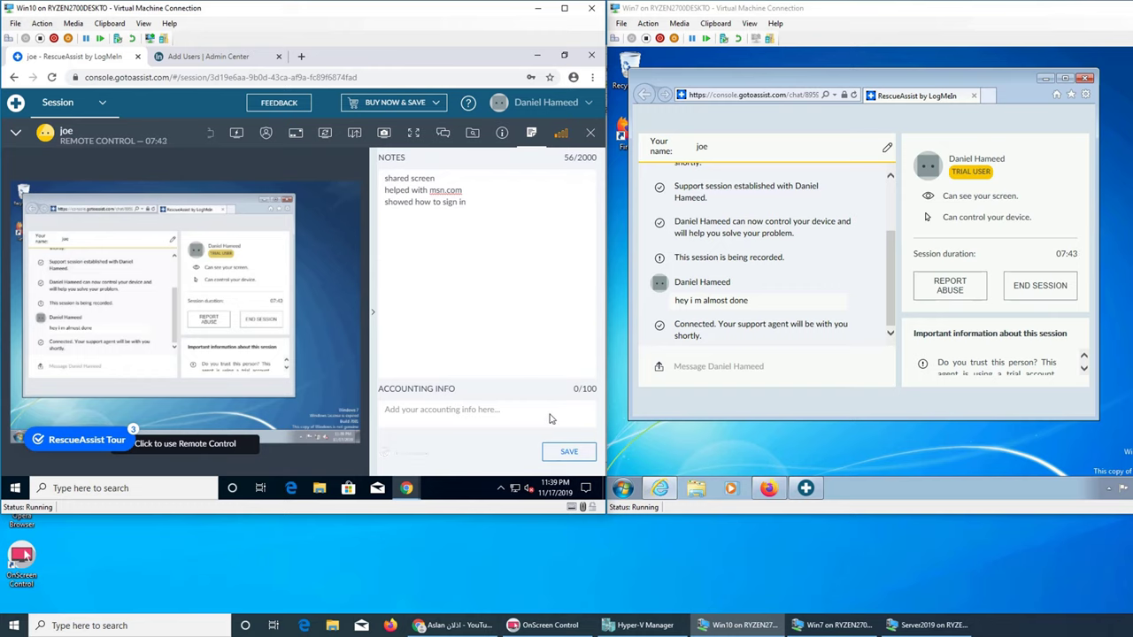
# - Collapse the Notes panel and bring up the session menu beside the customer name
pyautogui.click(532, 135)
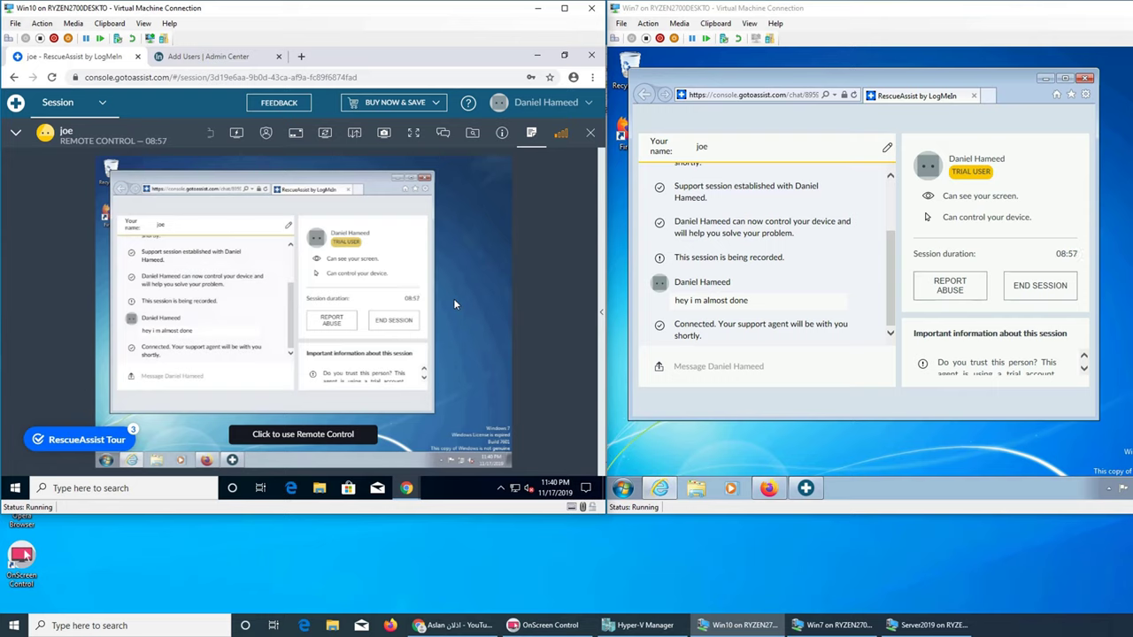
pyautogui.click(18, 133)
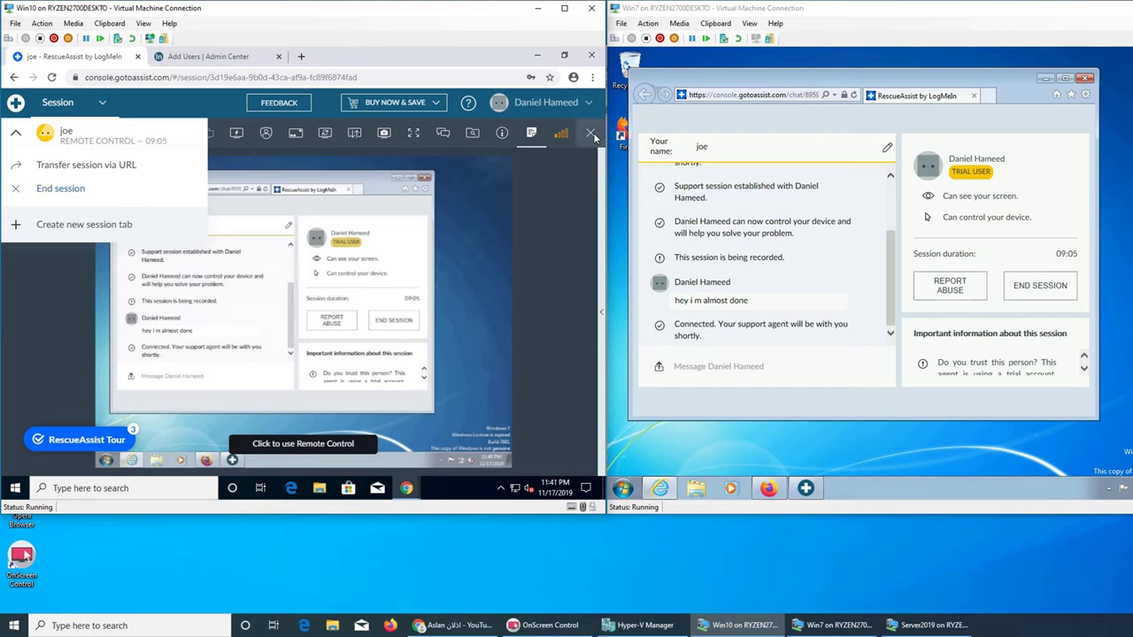
# - Choose End session and confirm it in the Confirm End Session dialog
pyautogui.click(100, 103)
pyautogui.click(100, 104)
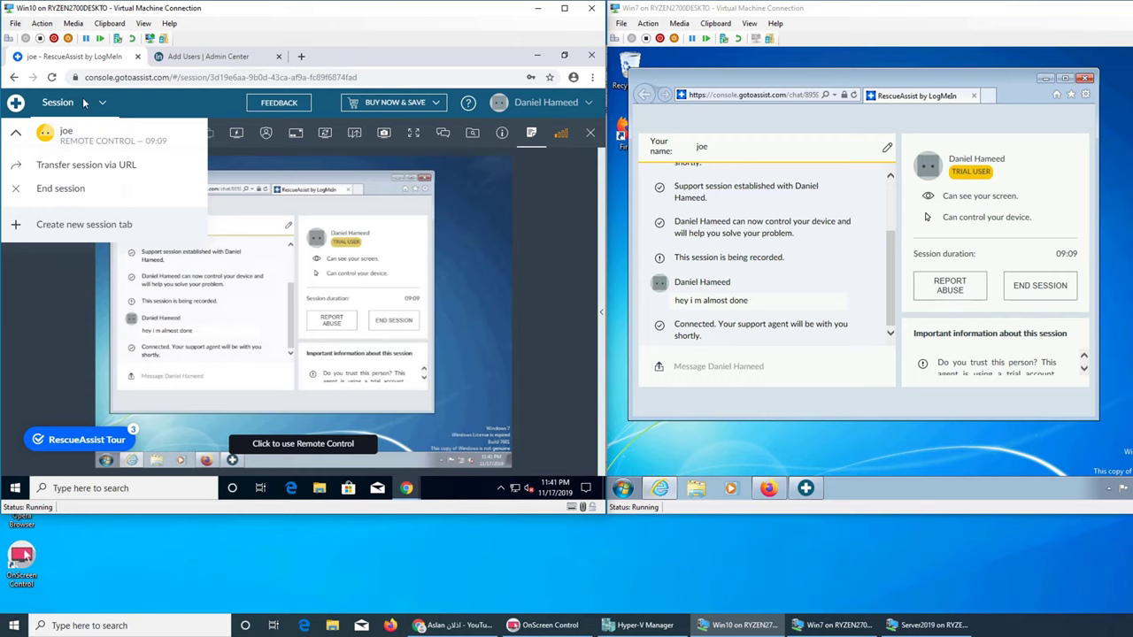
pyautogui.click(58, 191)
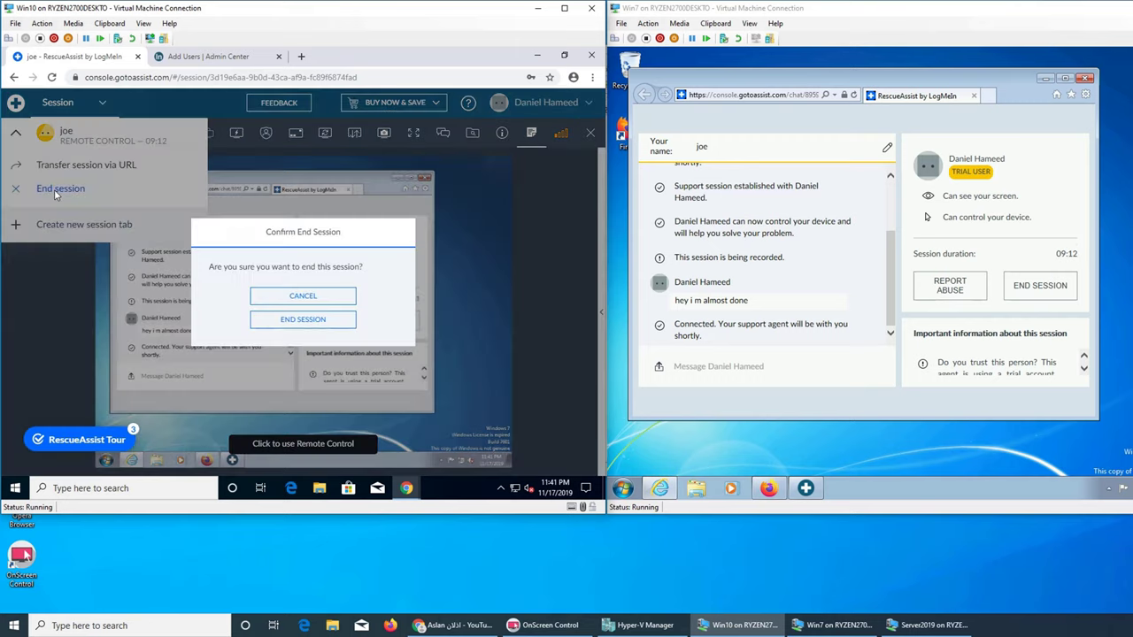
pyautogui.click(303, 320)
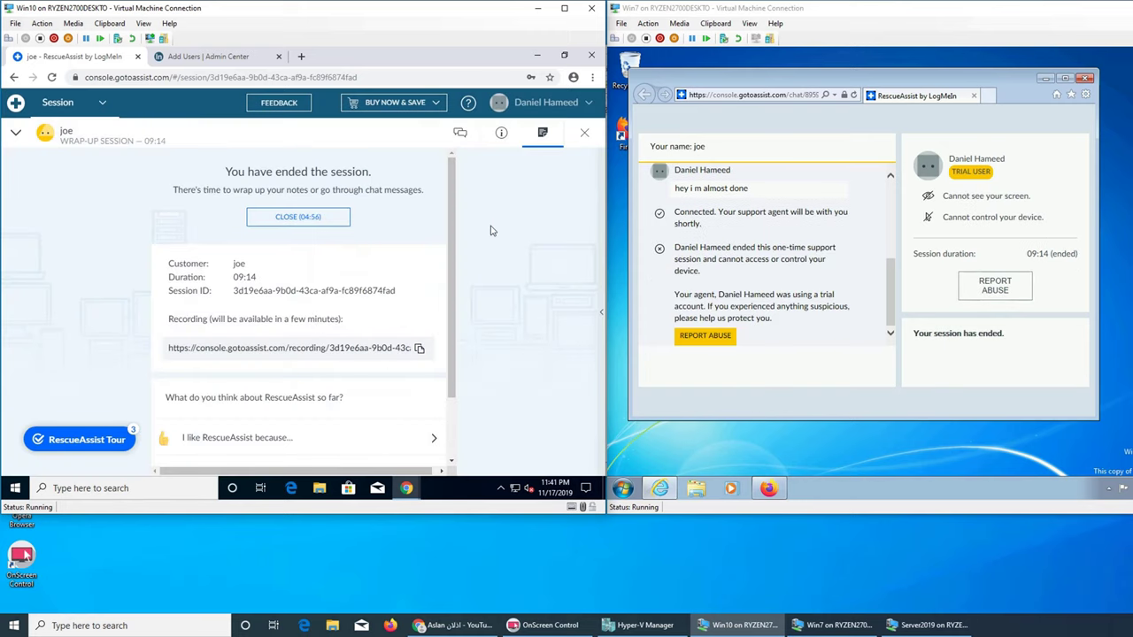
# - Minimise the customer's ended-session window, restore their Firefox sign-in page, and select the session ID
pyautogui.click(1044, 79)
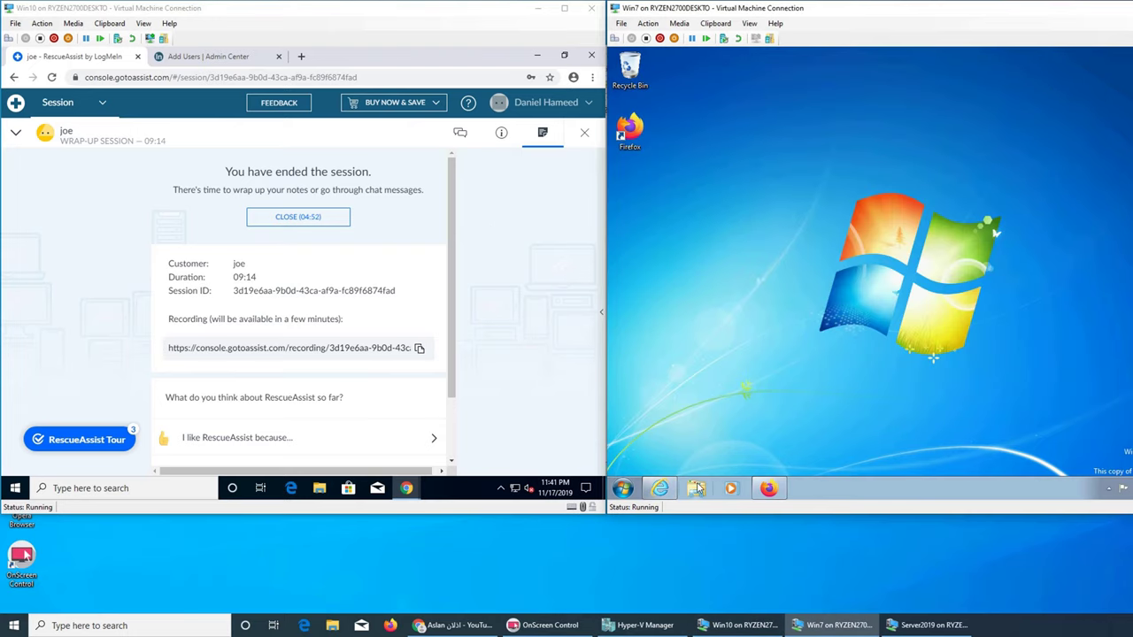
pyautogui.click(767, 487)
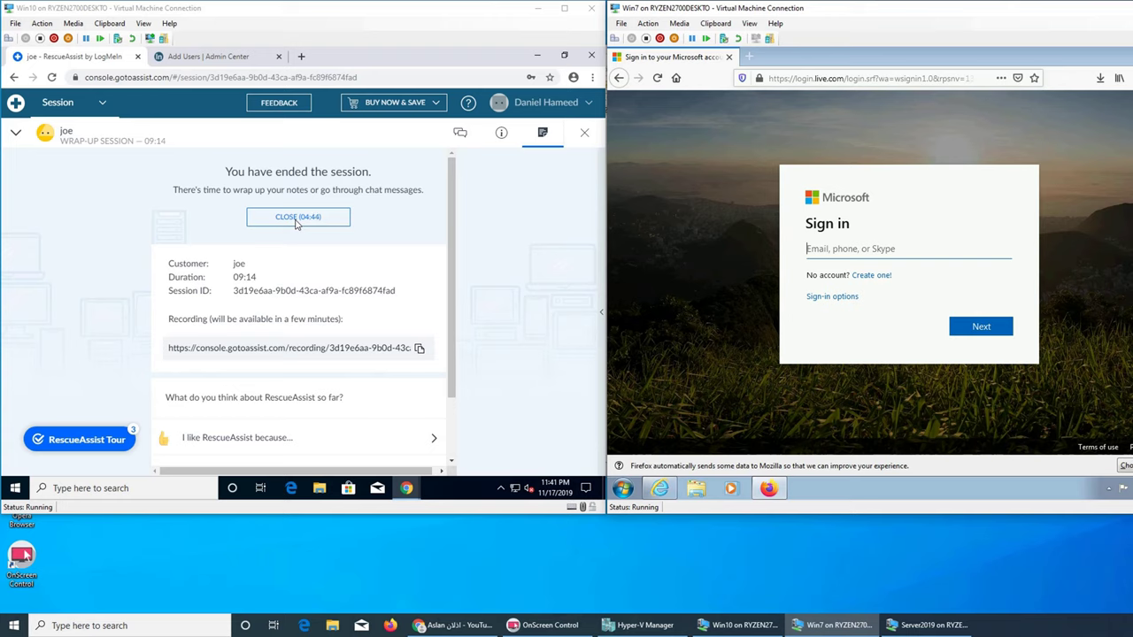
pyautogui.tripleClick(345, 299)
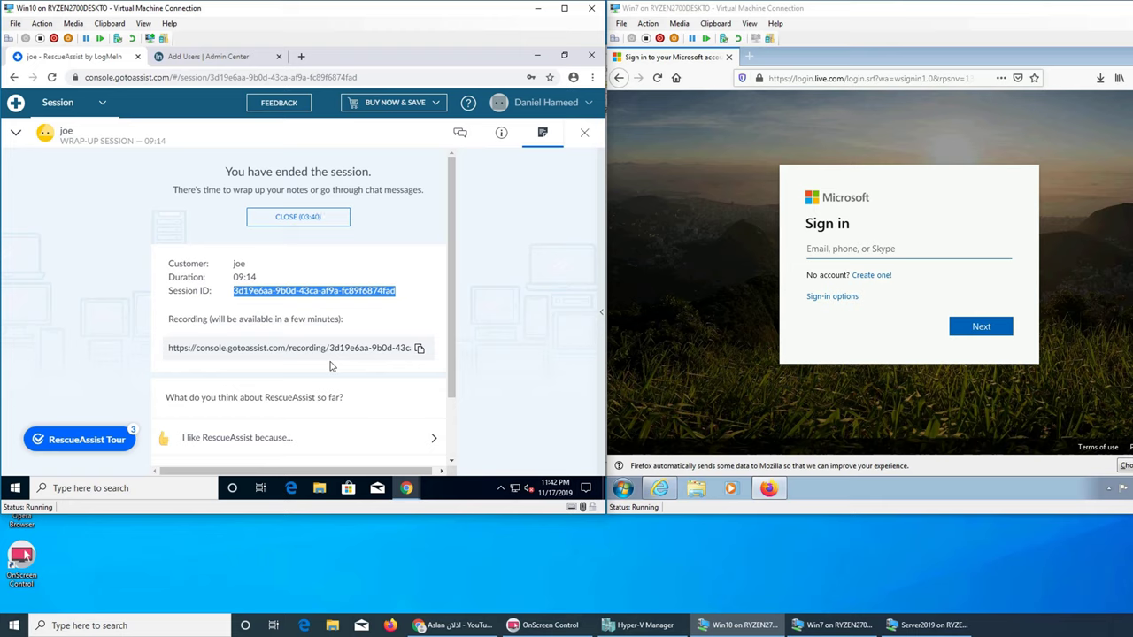
# - Scroll through the wrap-up summary with the 09:14 duration, session ID and recording link
pyautogui.scroll(-2, 331, 365)
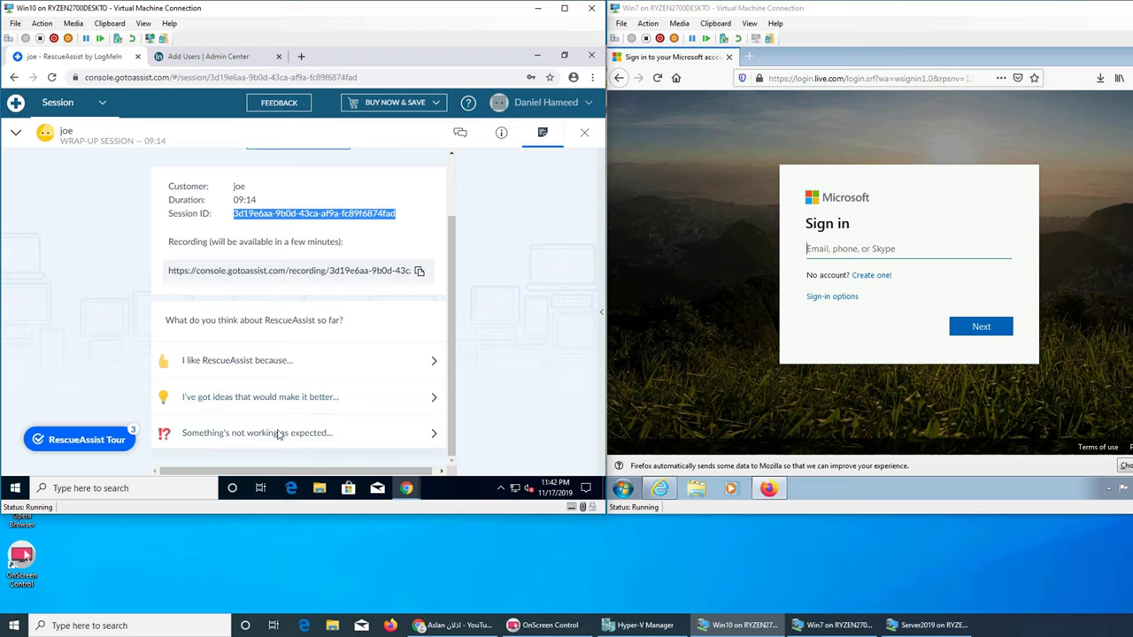
pyautogui.scroll(2, 279, 434)
pyautogui.scroll(-2, 274, 431)
pyautogui.scroll(1, 294, 398)
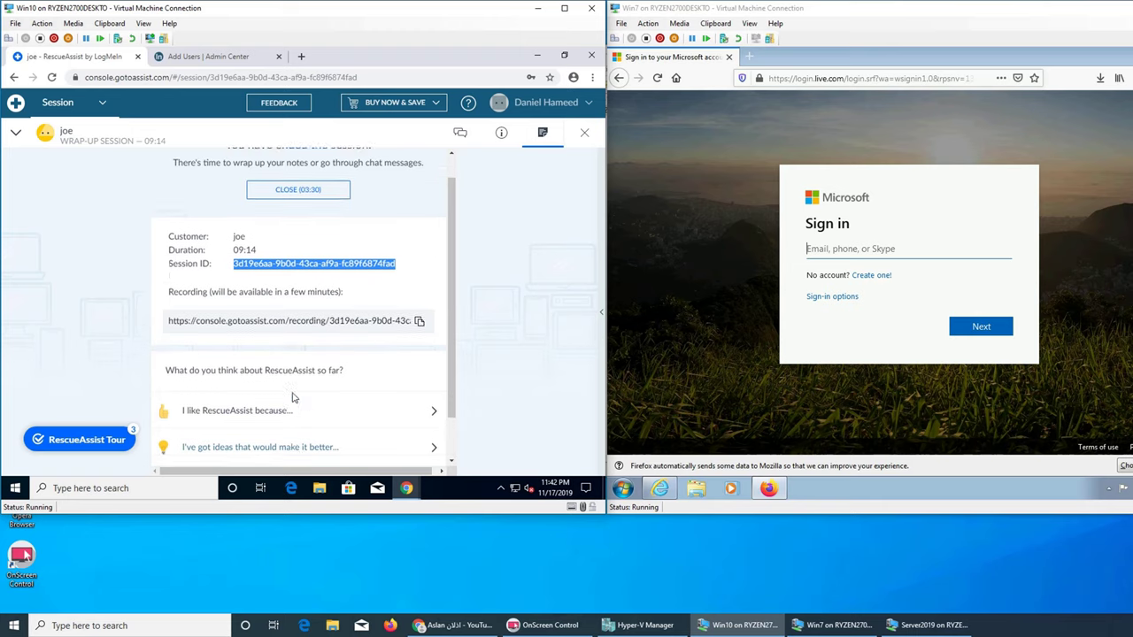
pyautogui.scroll(1, 297, 398)
pyautogui.scroll(-2, 271, 430)
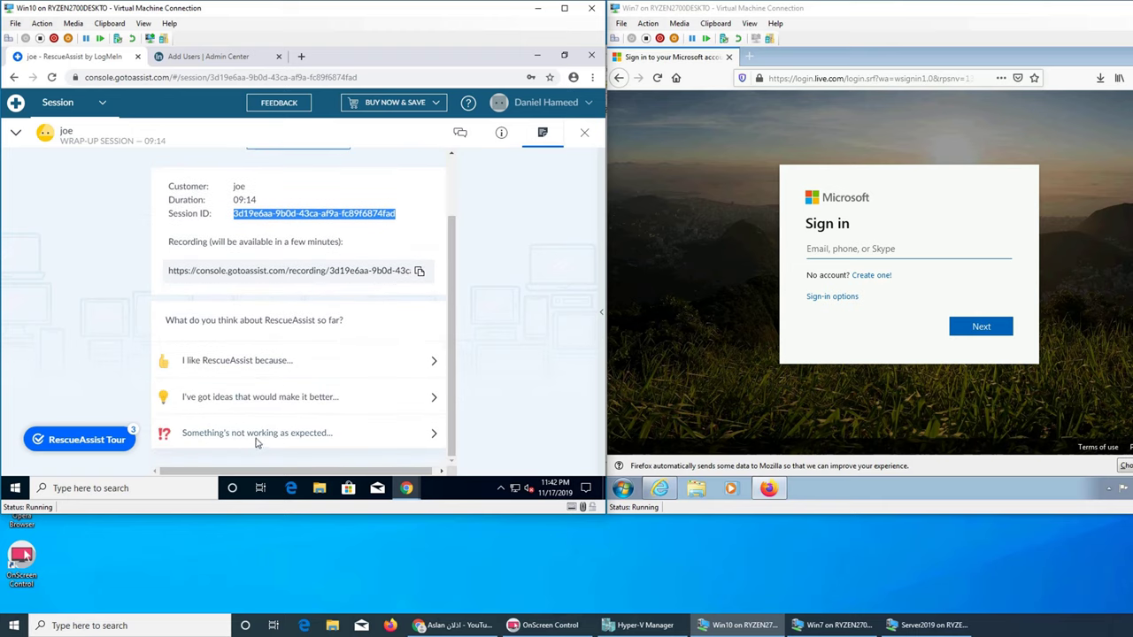
pyautogui.scroll(2, 256, 442)
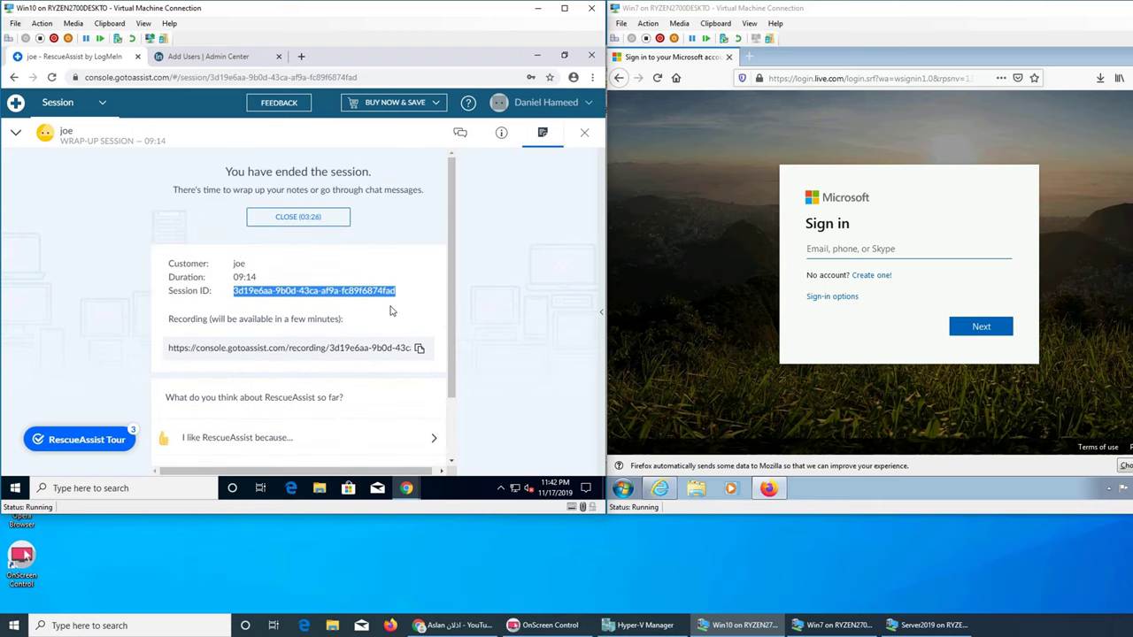